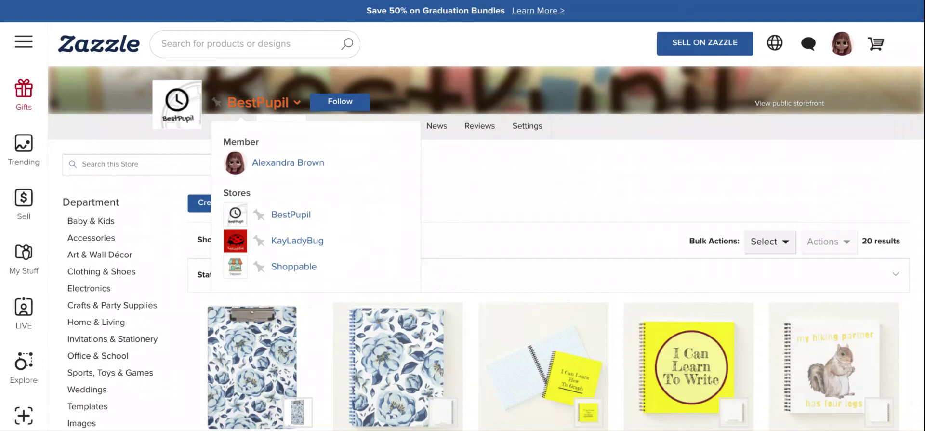
Look through the BestPupil store's full product list, checking each product's orders, views and creation date.
double_click(282, 107)
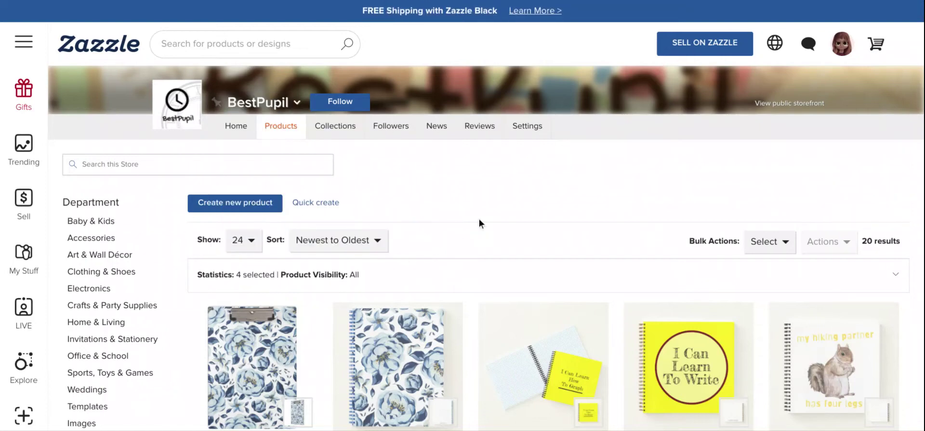
scroll(457, 224, "down", 4)
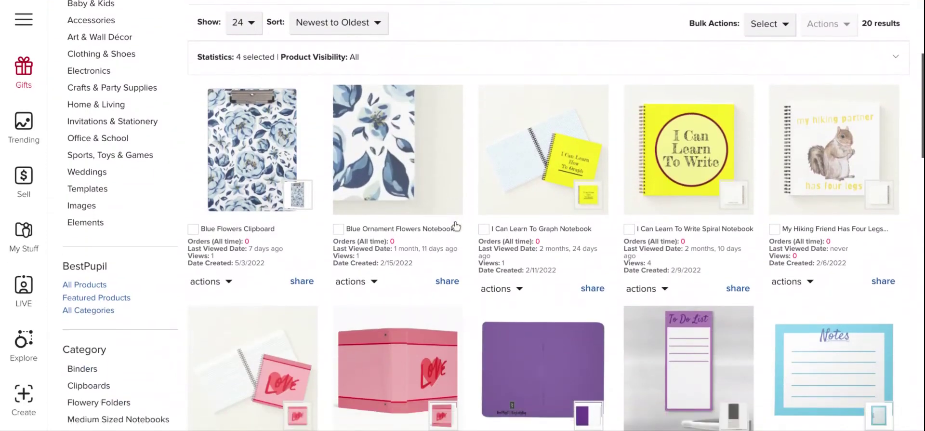
scroll(455, 222, "down", 1)
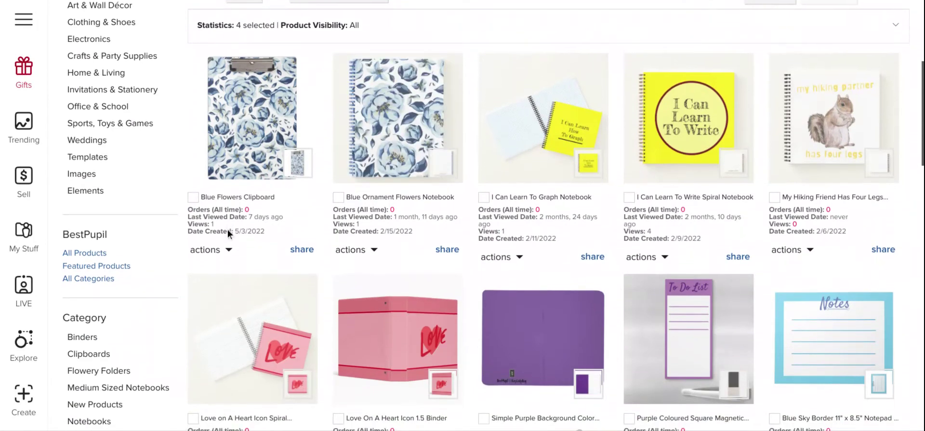
scroll(228, 229, "down", 1)
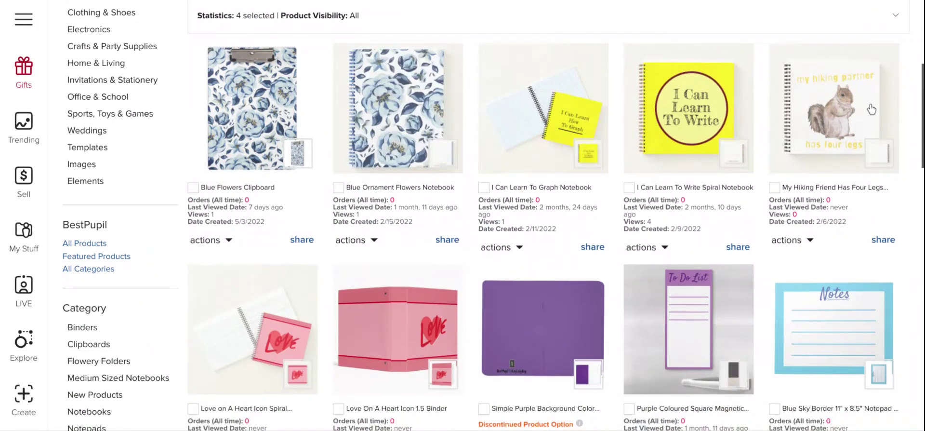
scroll(741, 125, "down", 5)
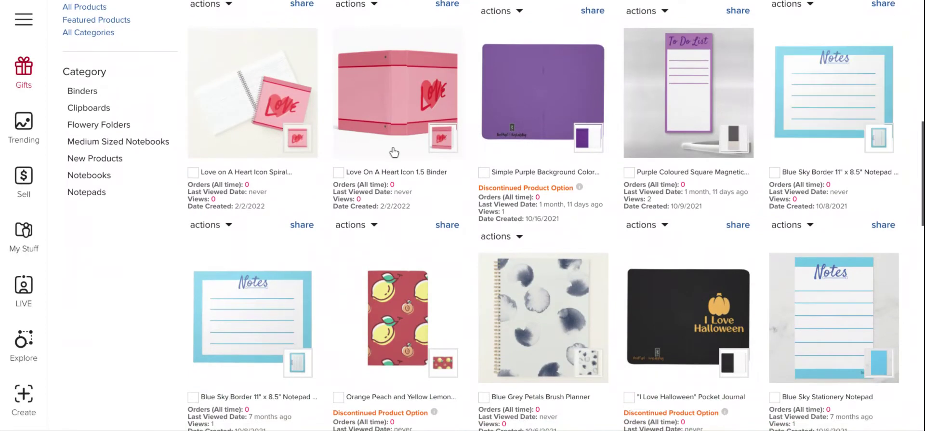
scroll(482, 125, "down", 1)
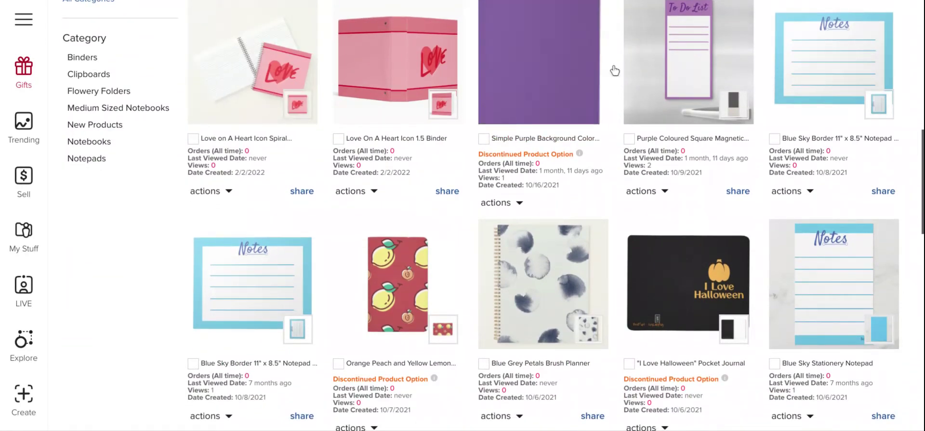
scroll(549, 150, "down", 1)
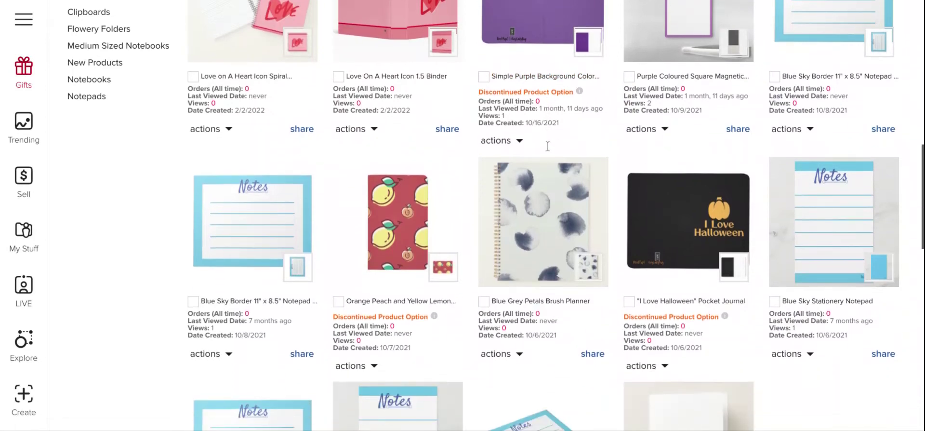
scroll(548, 150, "down", 3)
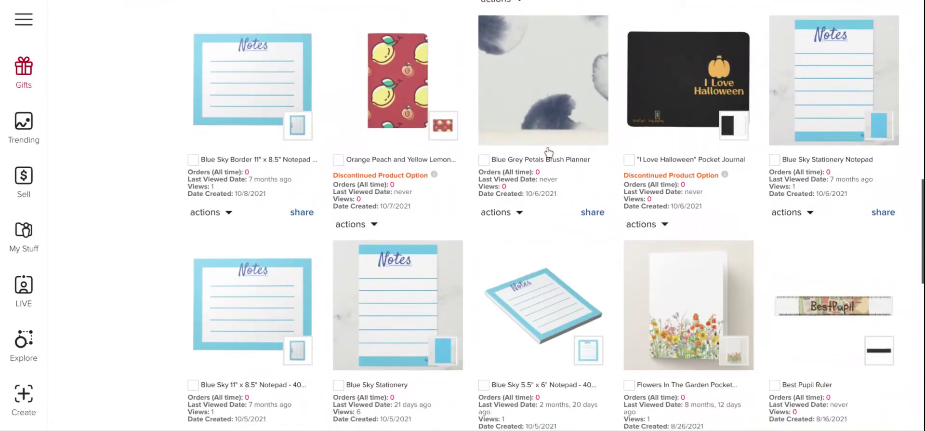
scroll(548, 150, "down", 4)
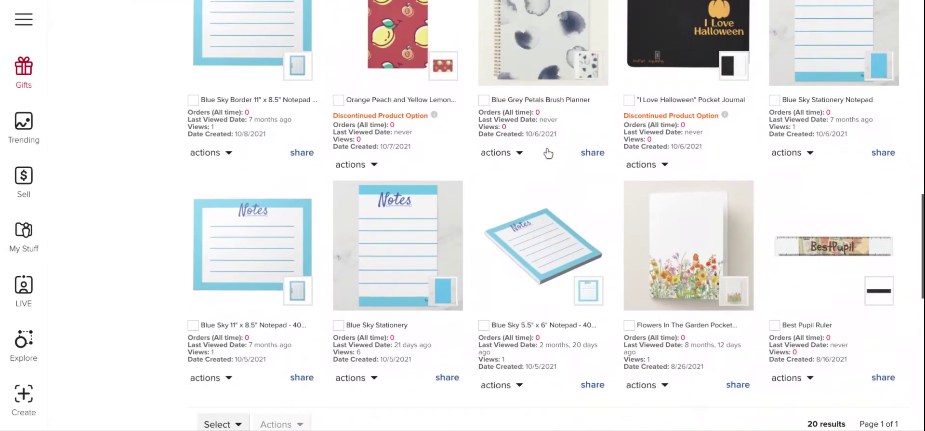
scroll(545, 157, "down", 1)
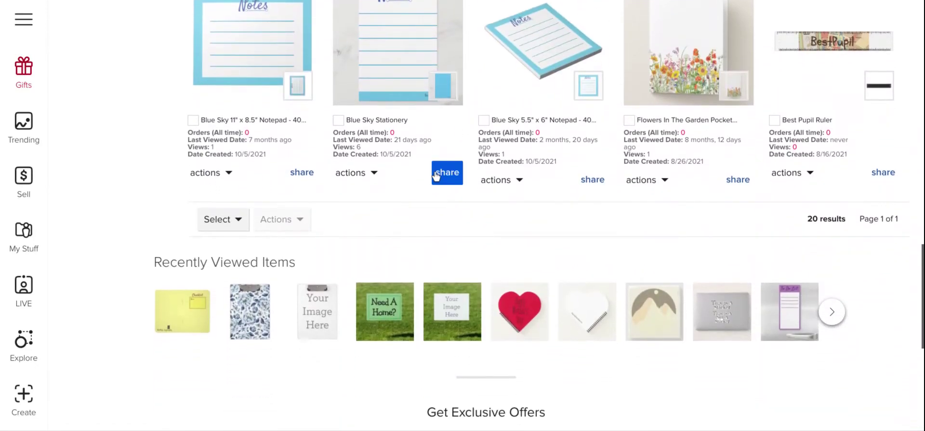
scroll(415, 167, "down", 1)
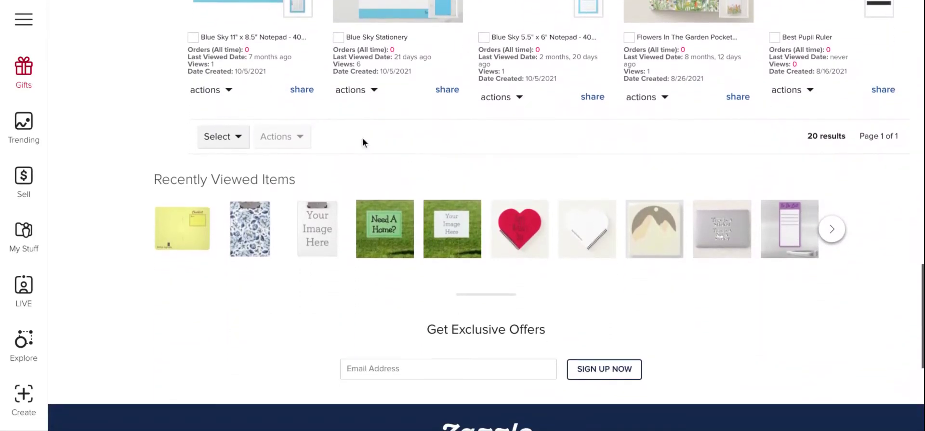
scroll(293, 138, "up", 7)
scroll(294, 137, "up", 12)
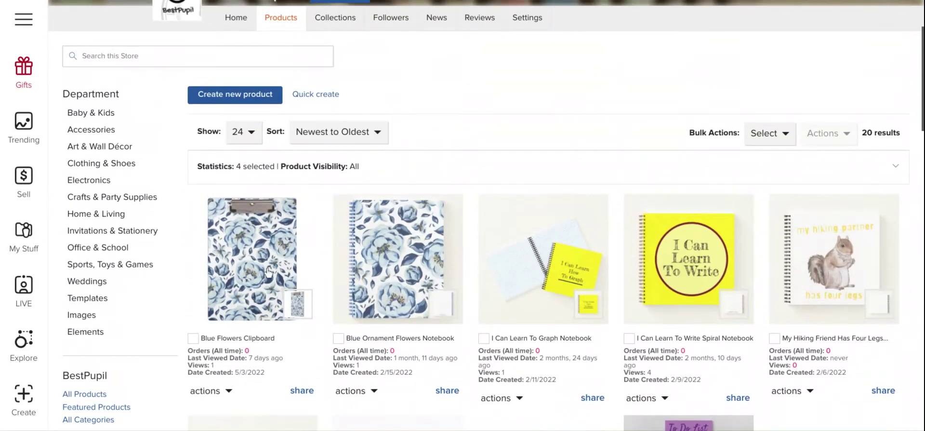
scroll(318, 279, "down", 1)
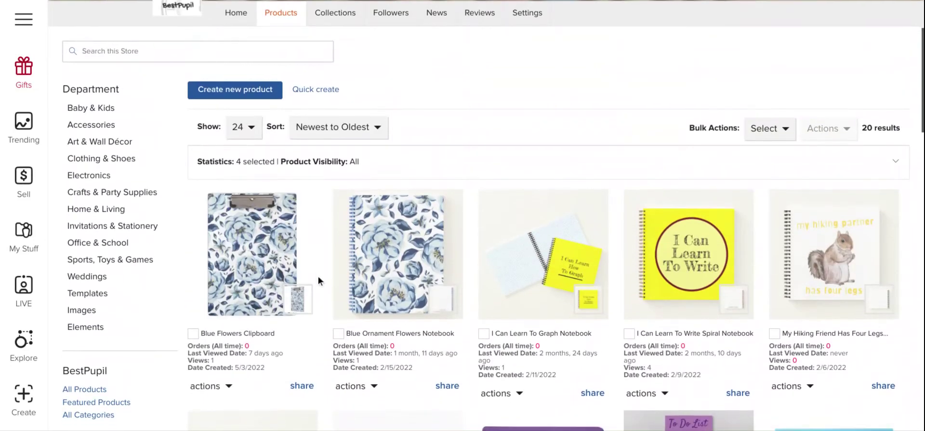
scroll(318, 276, "down", 9)
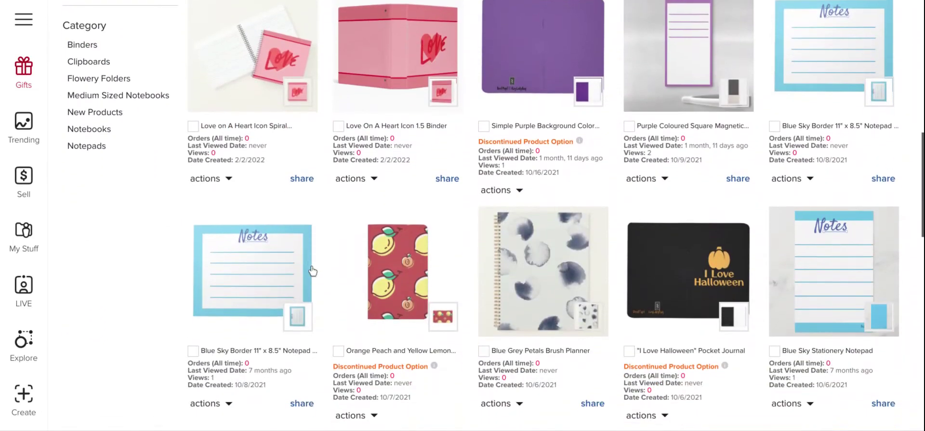
scroll(312, 271, "down", 6)
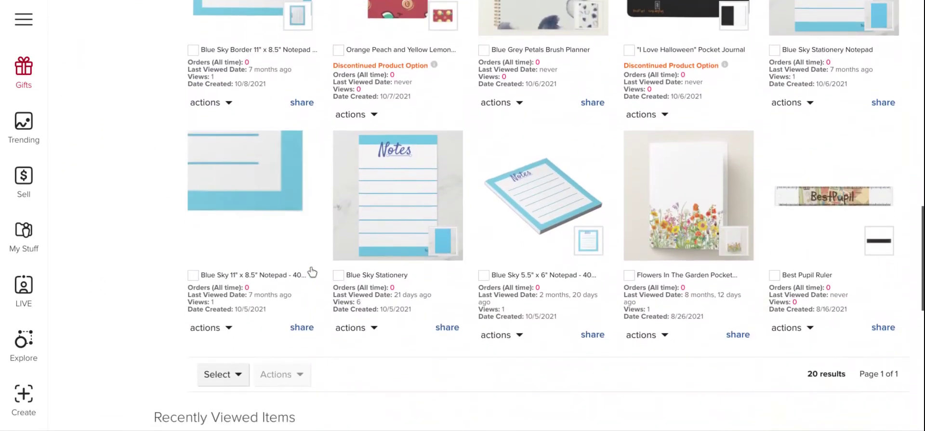
scroll(434, 180, "up", 3)
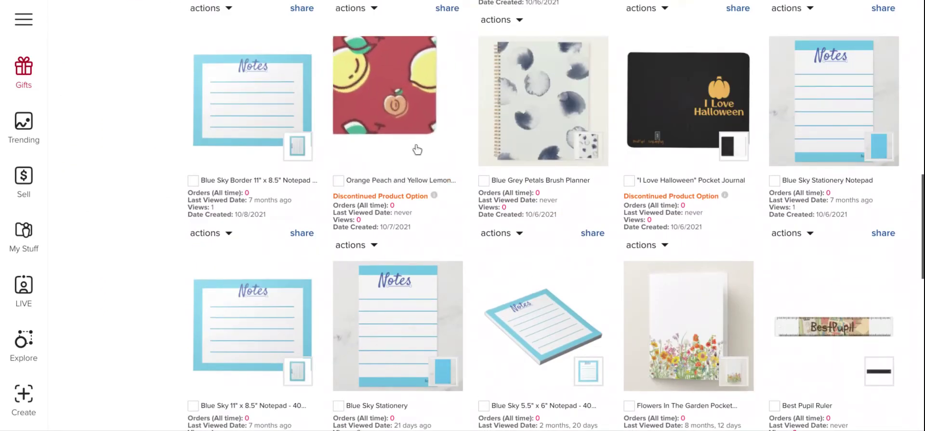
scroll(363, 243, "down", 4)
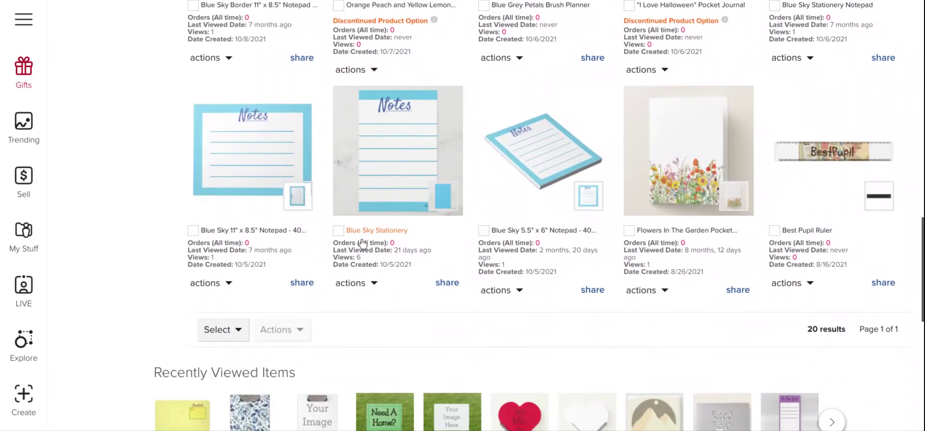
scroll(362, 242, "down", 3)
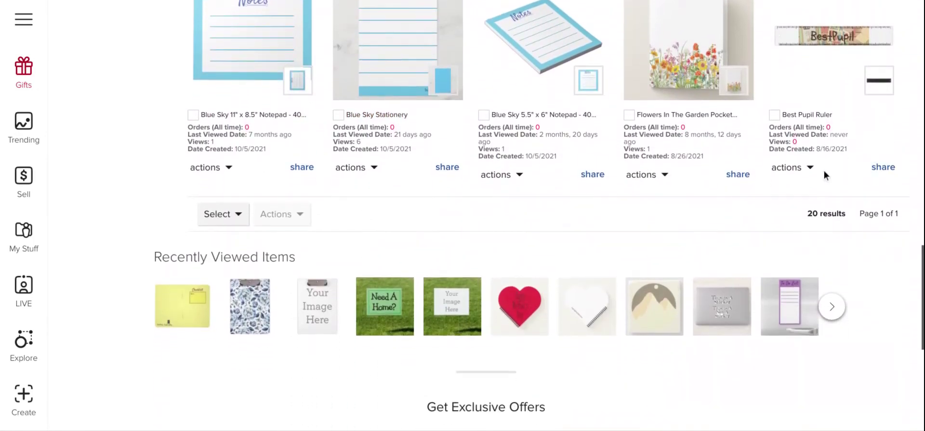
scroll(234, 247, "down", 1)
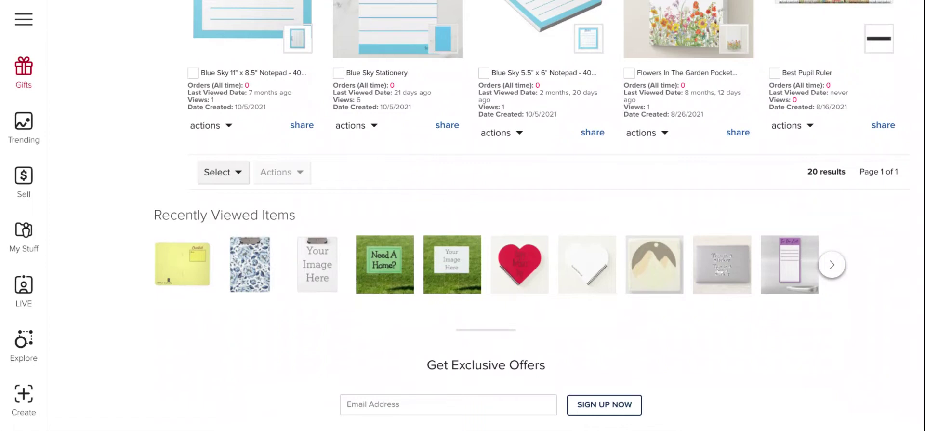
Switch to the blank Clipboard product page and examine its left and back preview images.
key("ctrl+Tab")
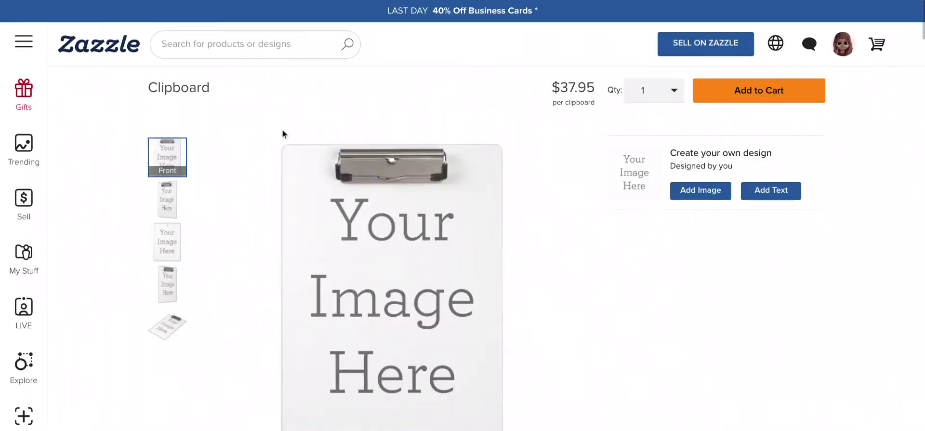
scroll(250, 149, "down", 1)
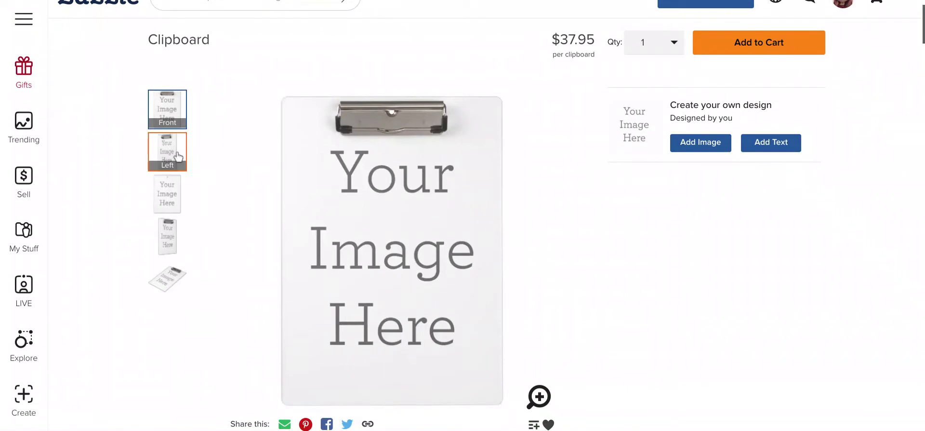
left_click(178, 161)
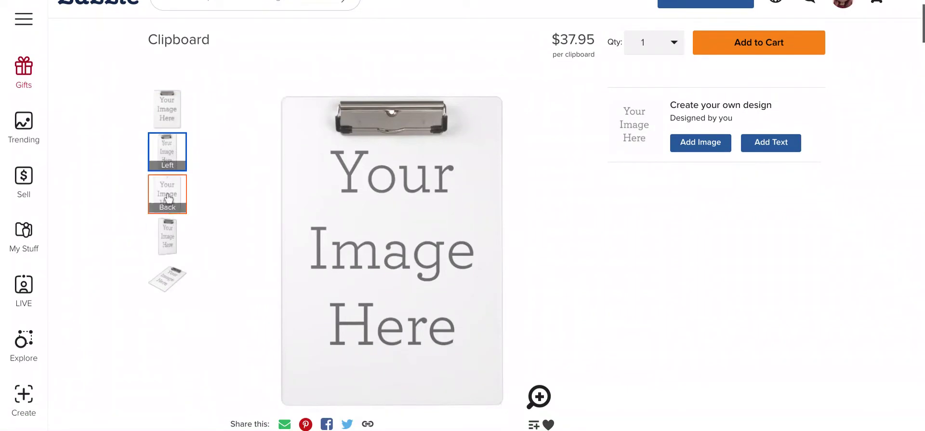
left_click(170, 200)
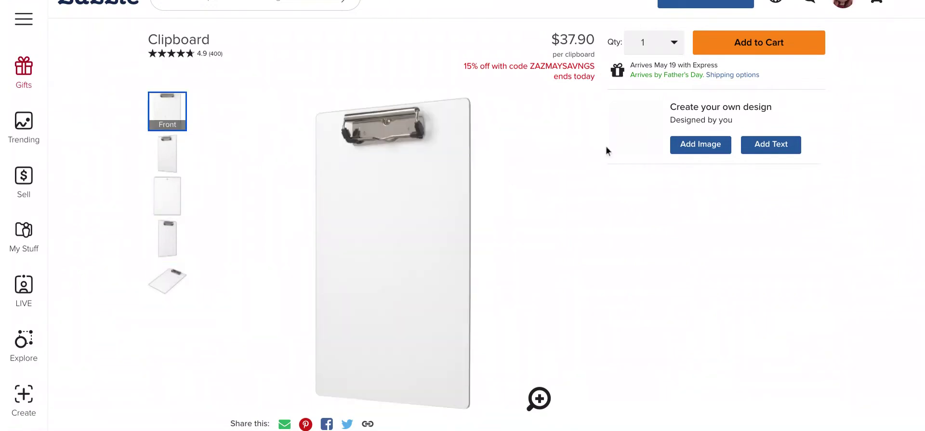
Start an image design for the clipboard and add the black-to-yellow-green gradient from the uploaded images.
left_click(707, 146)
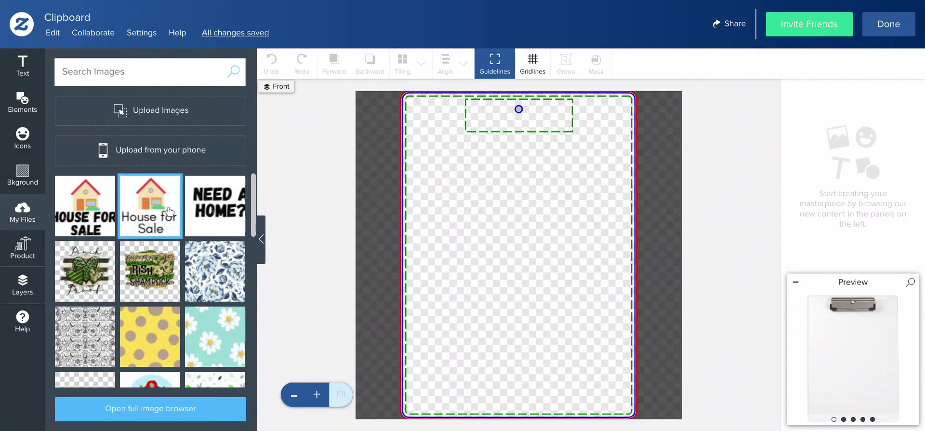
scroll(169, 211, "down", 2)
scroll(170, 210, "down", 8)
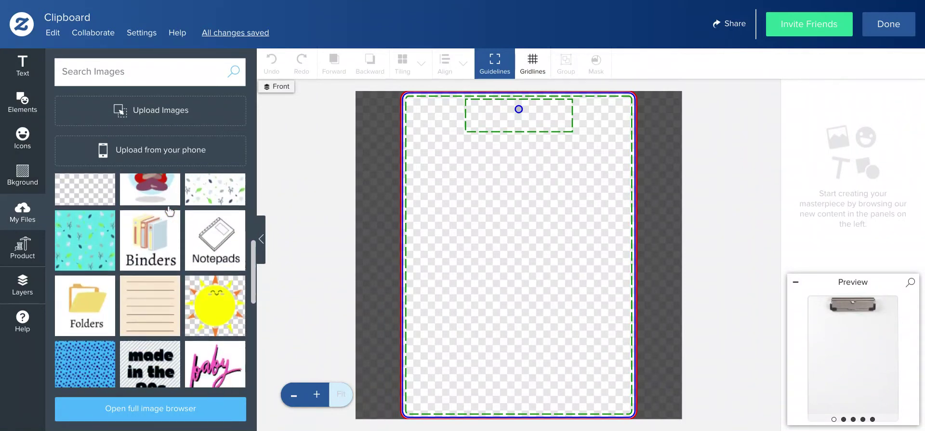
scroll(170, 210, "down", 6)
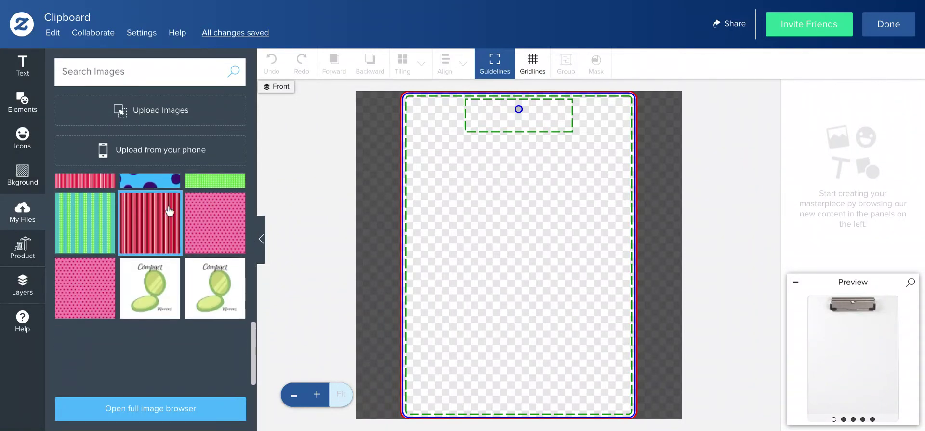
scroll(170, 210, "down", 5)
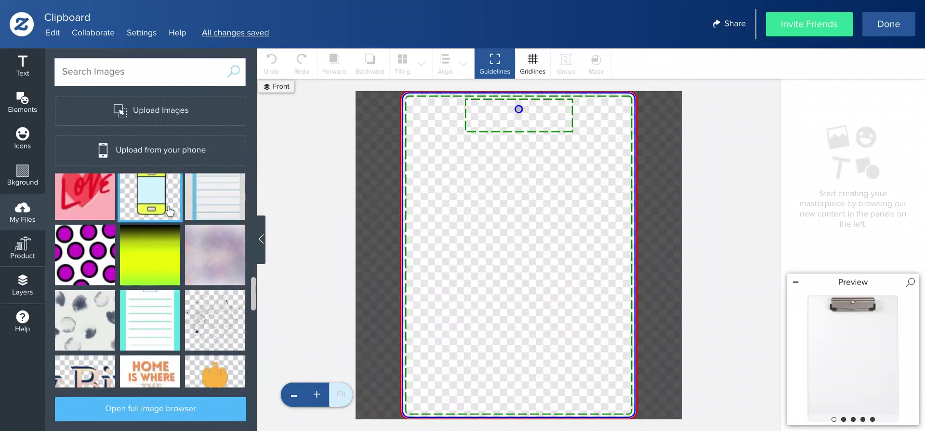
scroll(170, 211, "down", 2)
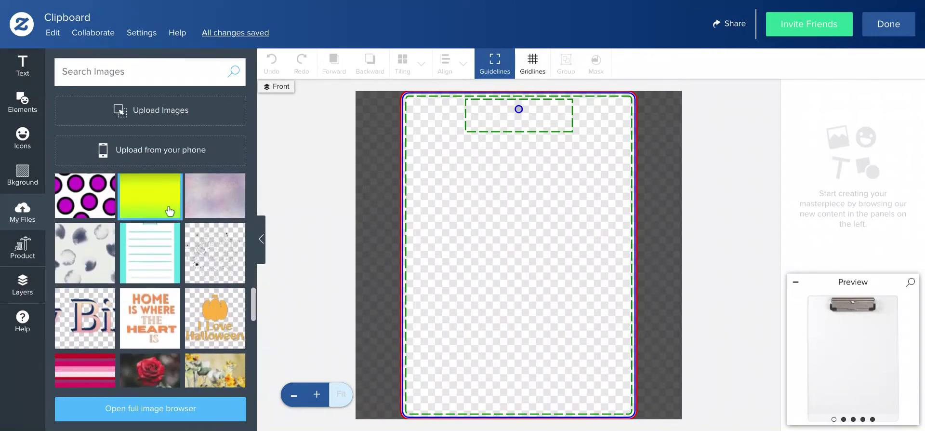
left_click(192, 209)
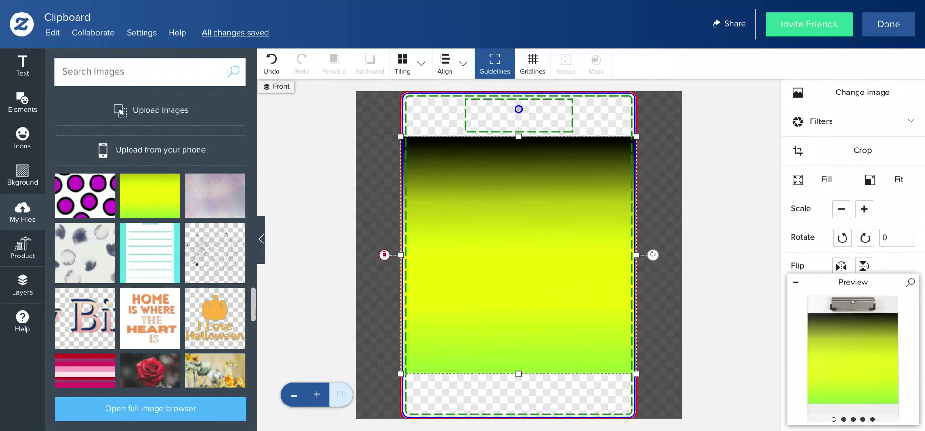
Align the gradient image with the clipboard's top edge and enlarge it to cover the whole design area.
left_click_drag(449, 267, 536, 237)
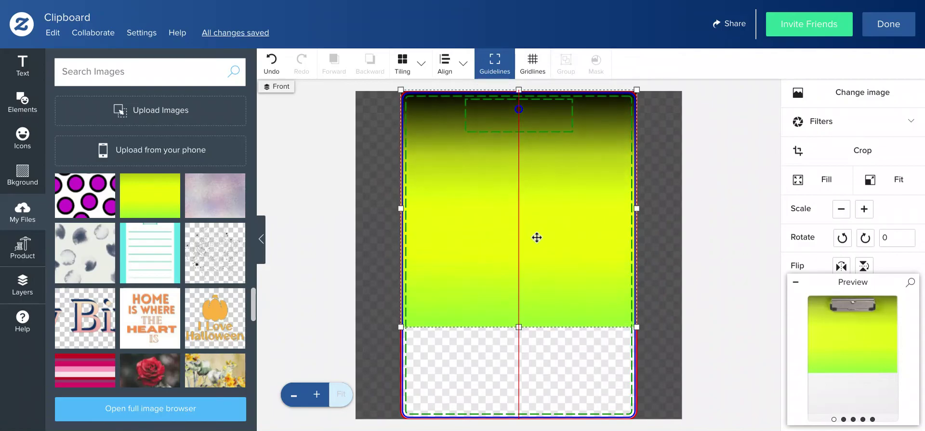
double_click(537, 237)
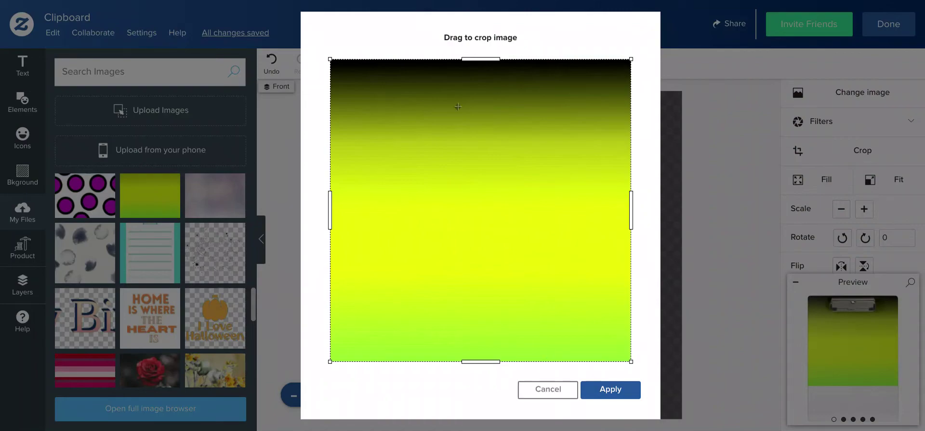
left_click(542, 388)
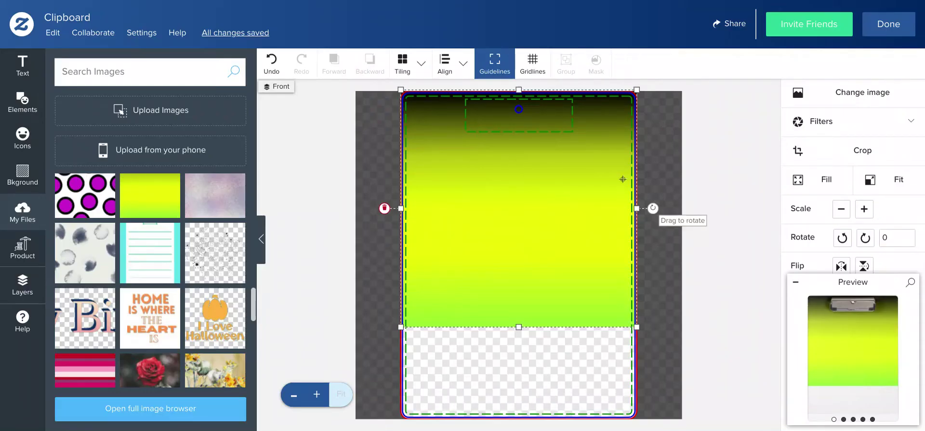
left_click(656, 142)
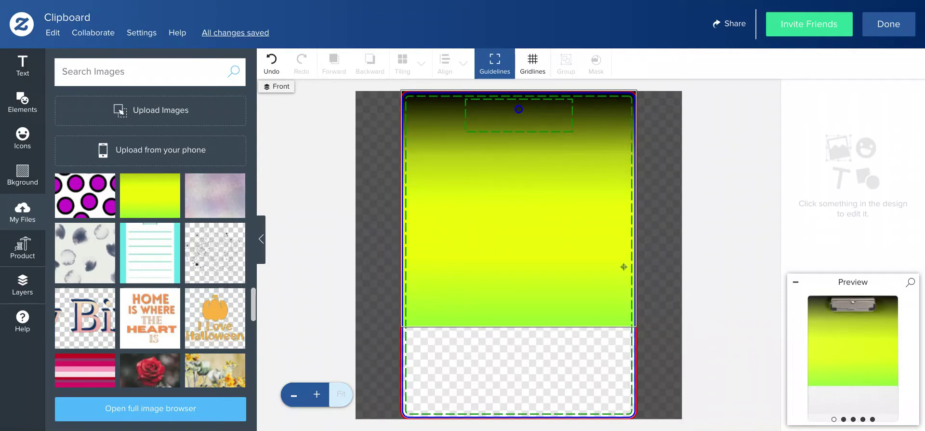
left_click(467, 230)
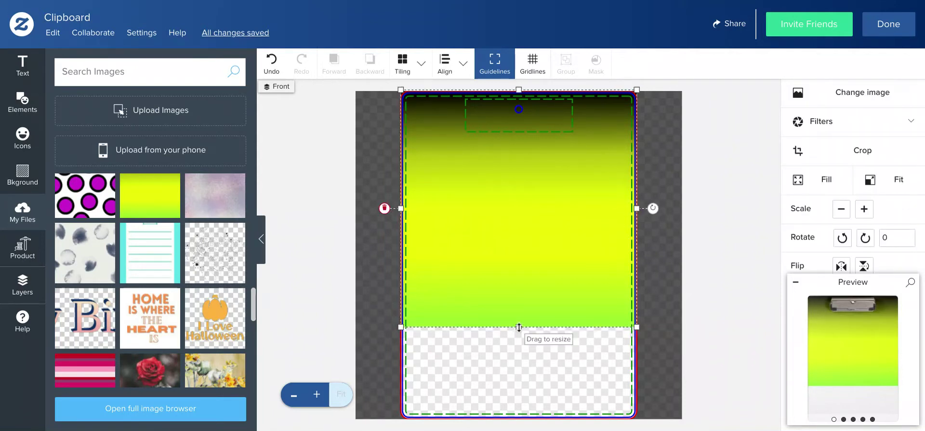
left_click_drag(519, 327, 518, 423)
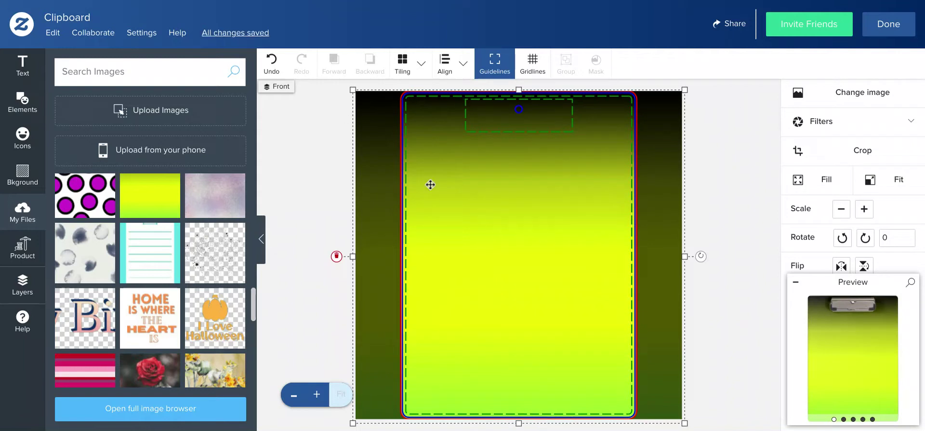
Deselect the gradient image and check the clipboard's front, side, back and angled views in the small preview.
left_click(716, 125)
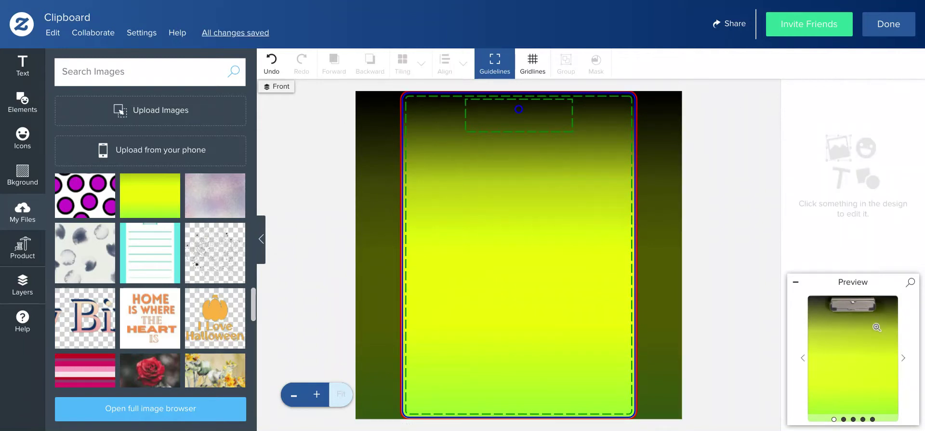
left_click(903, 358)
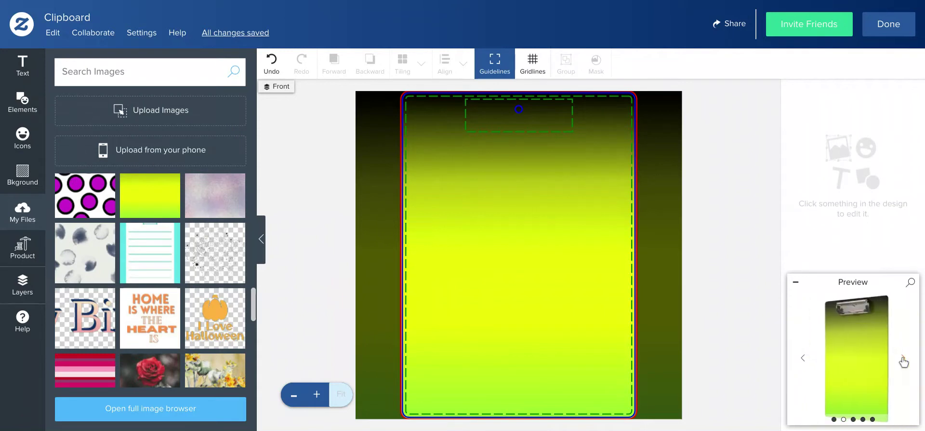
left_click(902, 358)
left_click(903, 358)
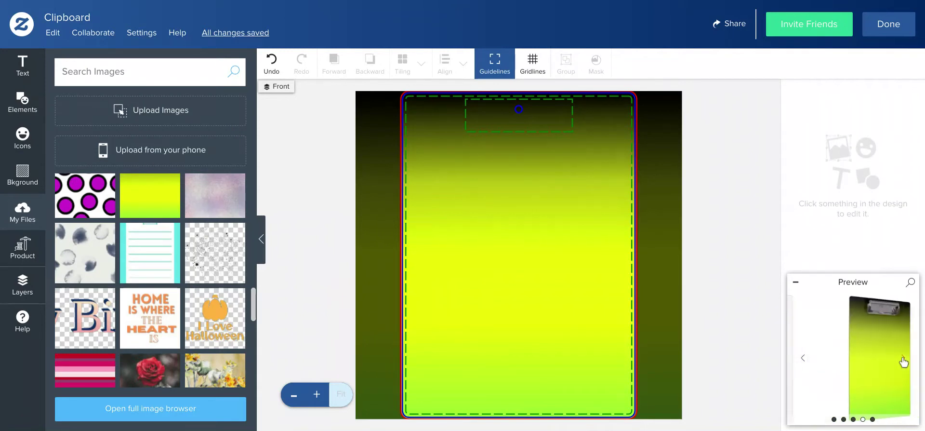
left_click(902, 358)
left_click(903, 358)
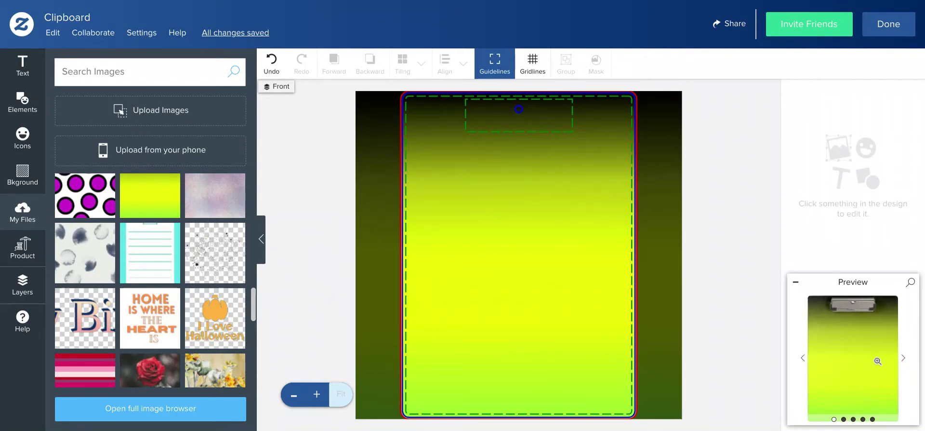
left_click(802, 359)
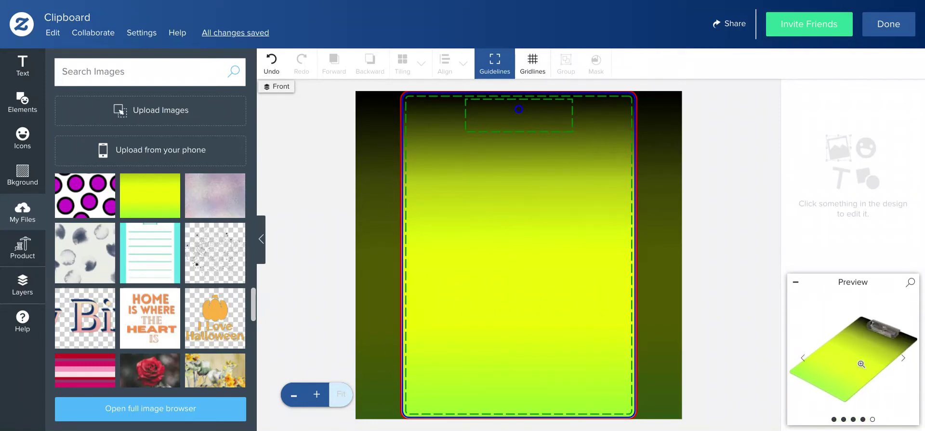
Enlarge the preview, examine the clipboard's back, right and angled views at full size, and return to the design.
left_click(910, 284)
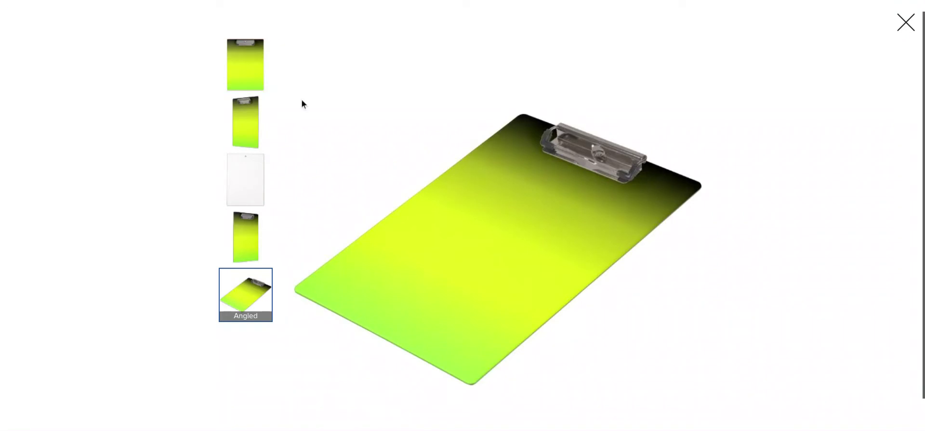
left_click(264, 118)
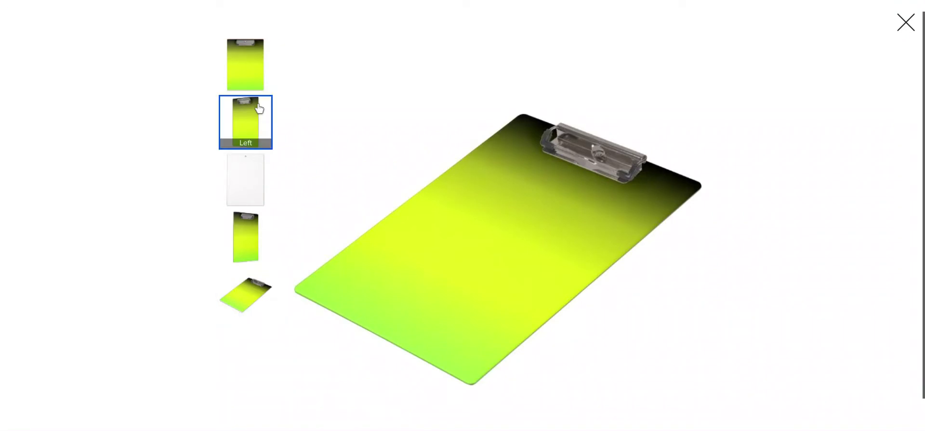
left_click(247, 195)
left_click(252, 260)
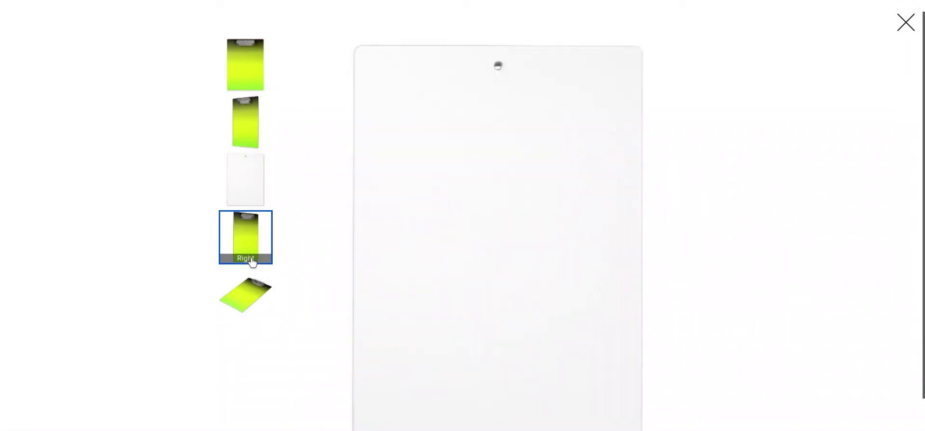
left_click(249, 296)
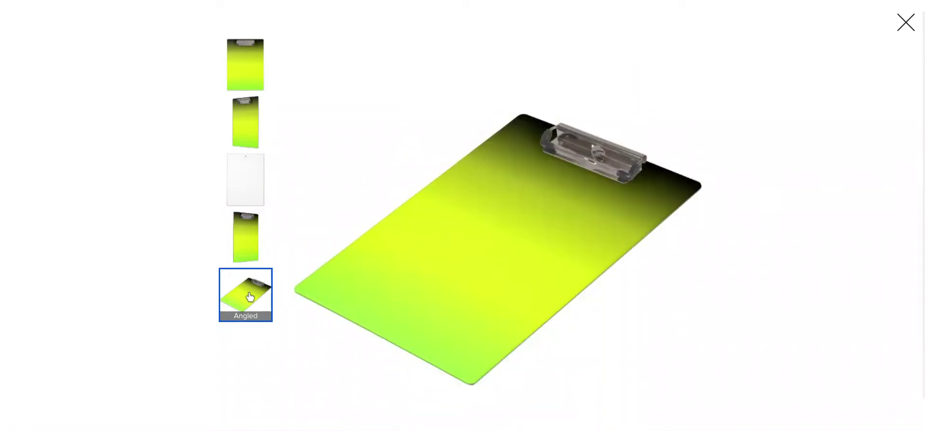
left_click(260, 25)
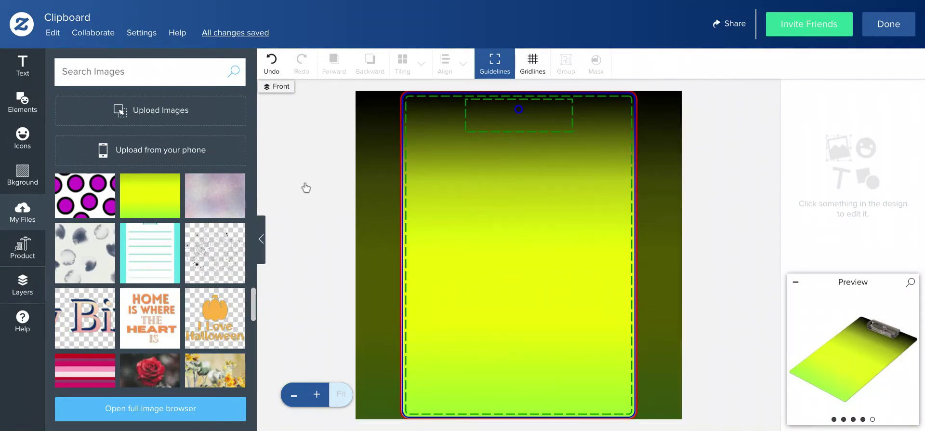
Copy the gradient image from the clipboard's front design and paste it onto the back.
left_click(27, 292)
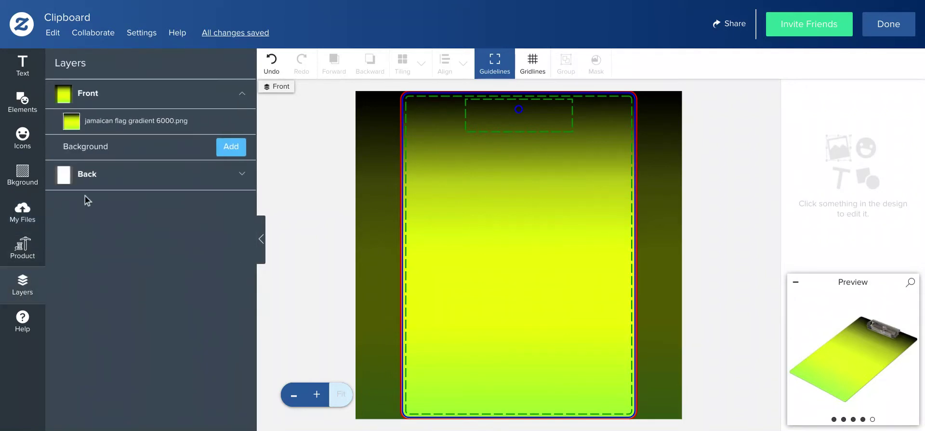
left_click(89, 174)
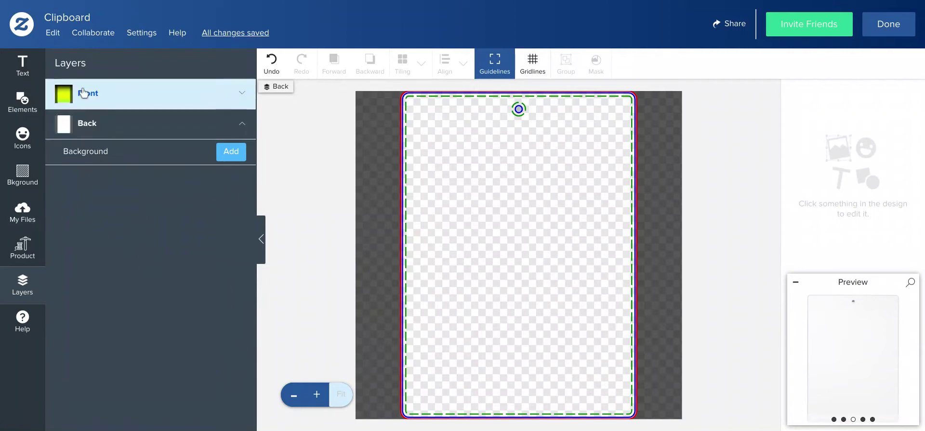
left_click(84, 93)
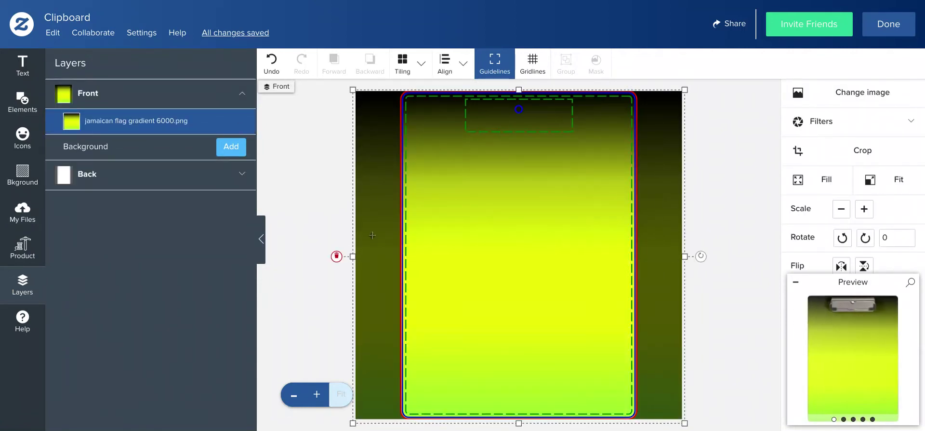
right_click(457, 195)
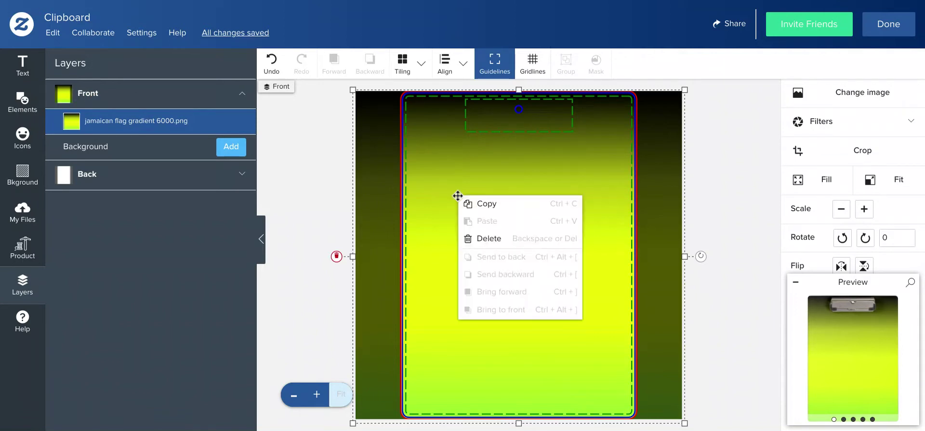
left_click(486, 204)
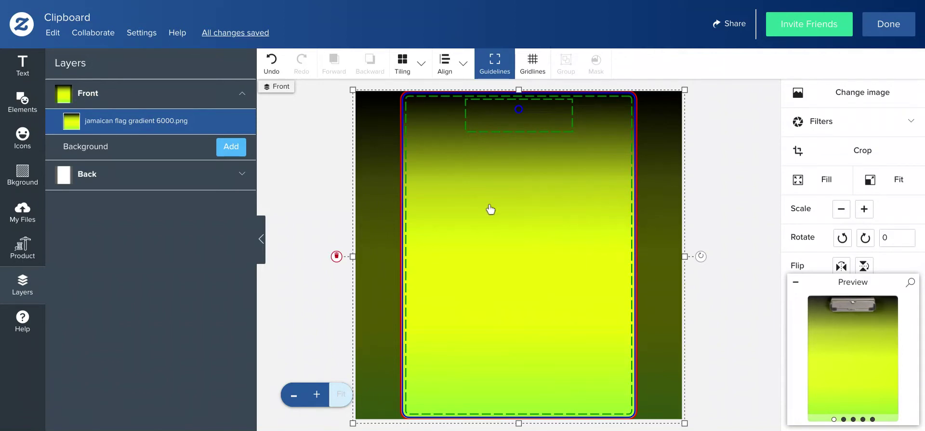
left_click(118, 180)
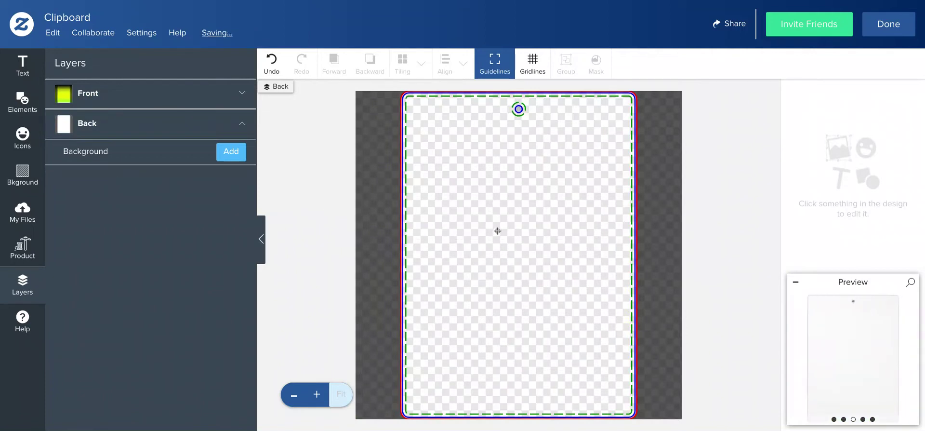
right_click(497, 231)
left_click(501, 238)
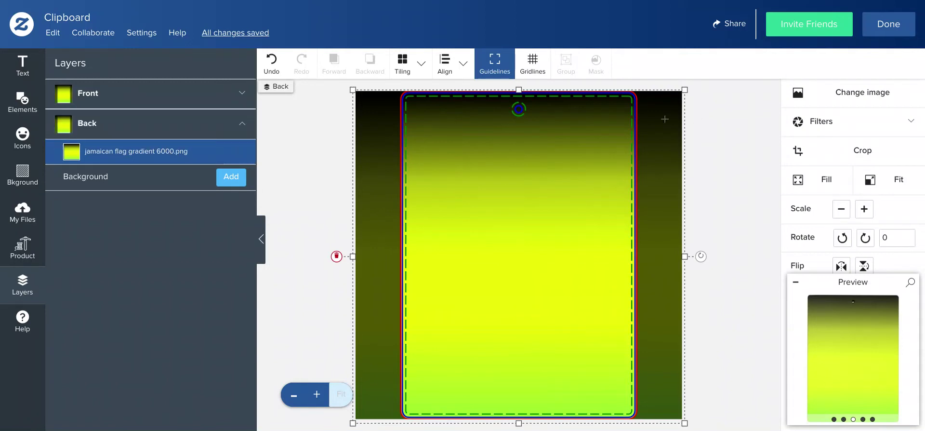
Undo pasting the gradient onto the back, and open the front image for cropping without applying a crop.
left_click(271, 59)
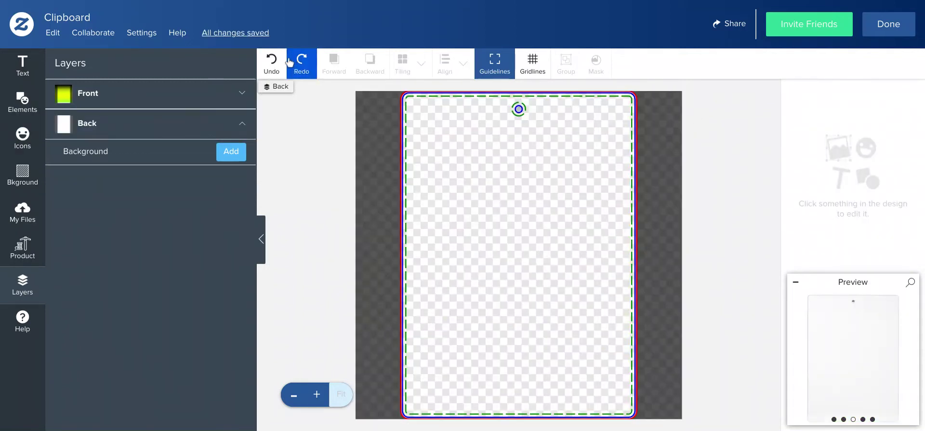
left_click(68, 93)
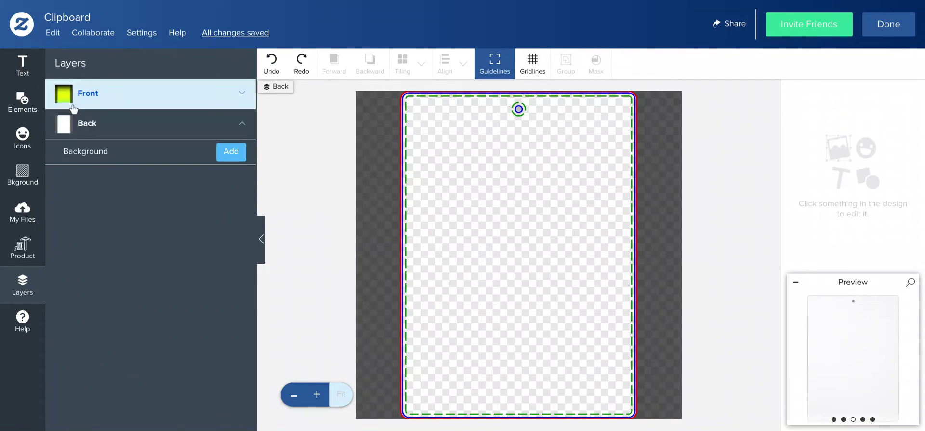
double_click(507, 186)
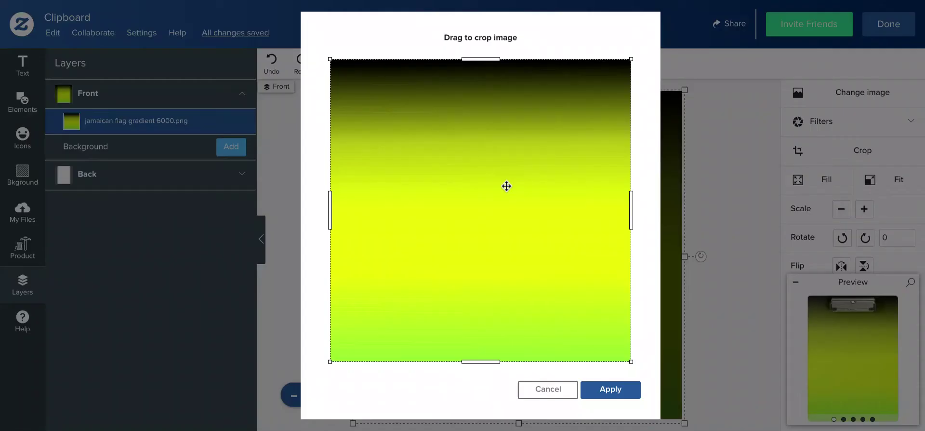
left_click(532, 397)
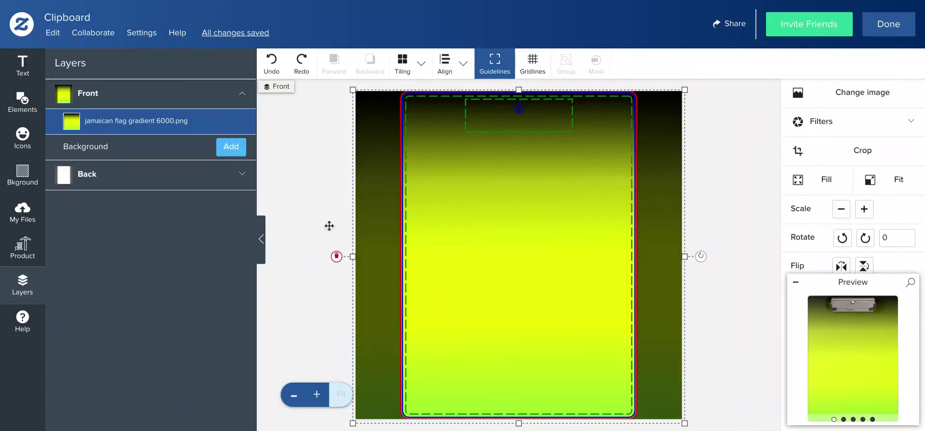
Switch to the clipboard's back and look through the available shapes, backgrounds and icons.
left_click(135, 186)
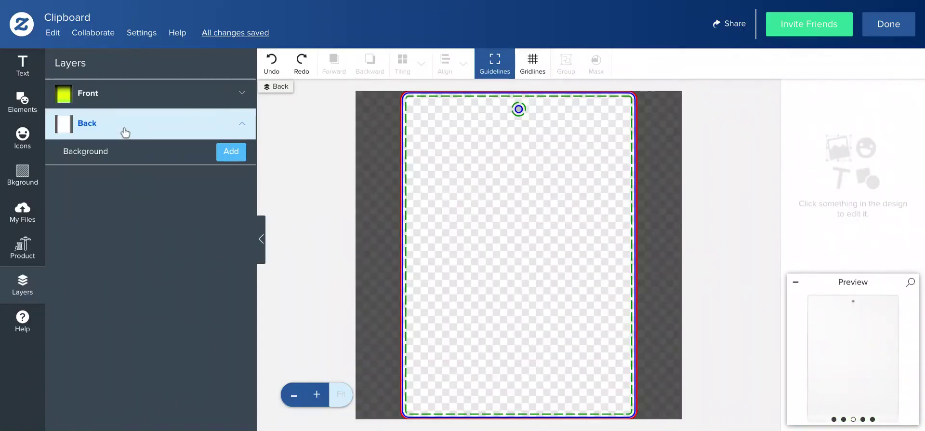
left_click(125, 129)
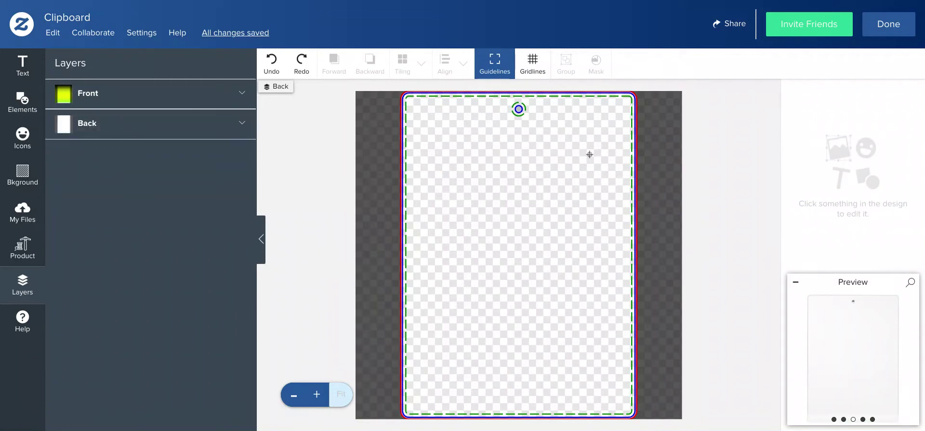
left_click(14, 110)
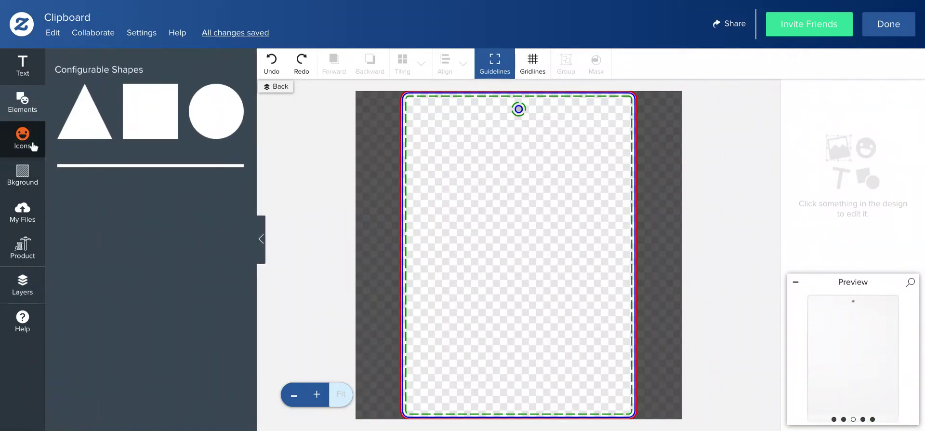
left_click(33, 173)
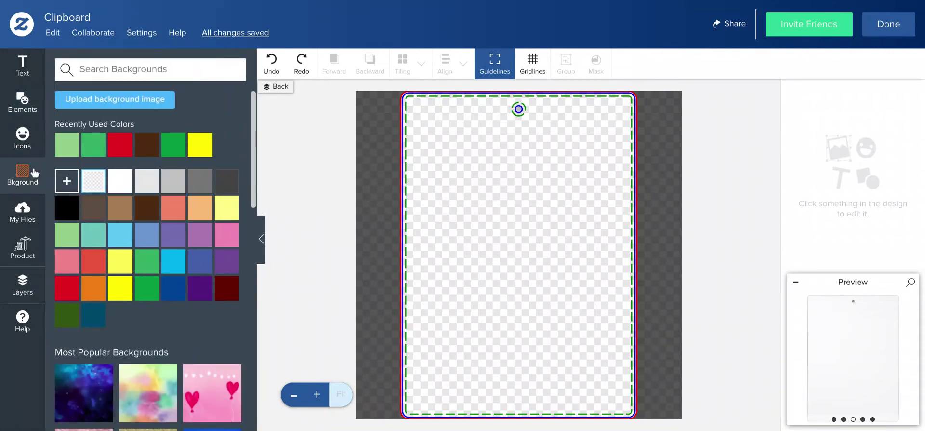
left_click(23, 146)
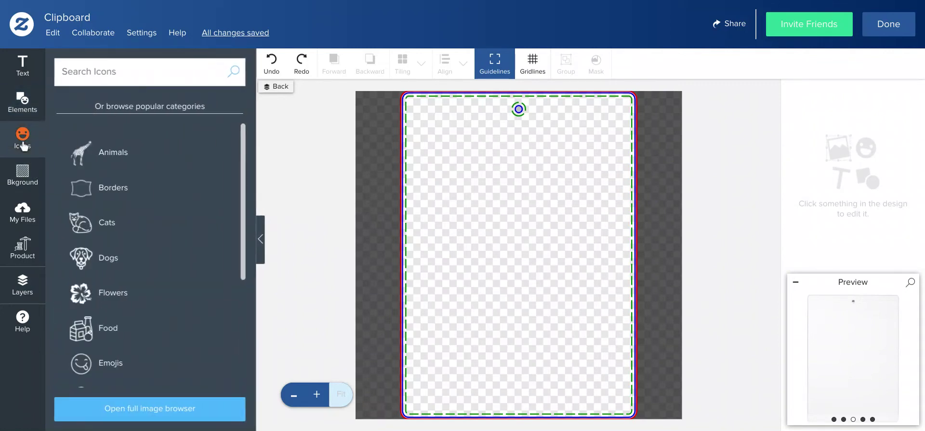
Add the black-to-yellow-green gradient from the uploaded images to the clipboard's back, and delete it again.
left_click(30, 222)
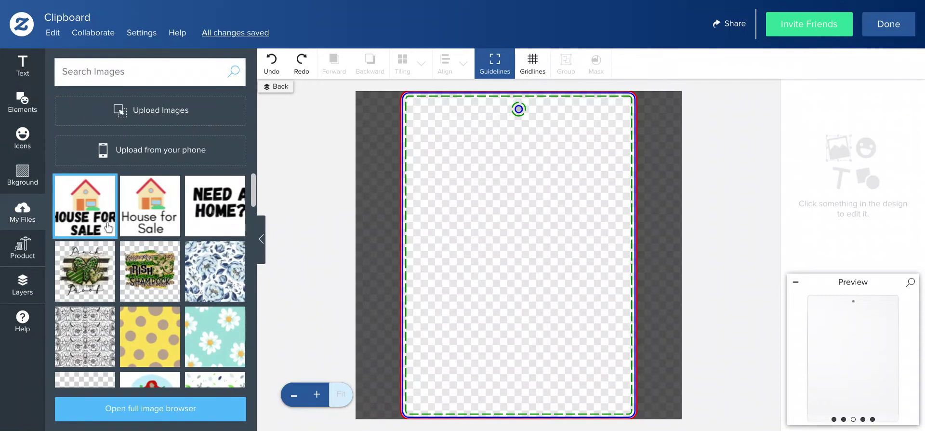
scroll(106, 227, "down", 3)
scroll(108, 227, "down", 10)
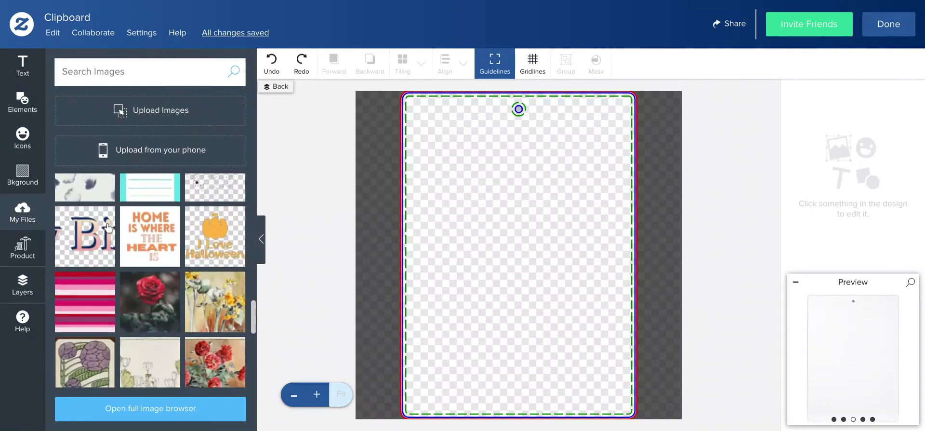
scroll(108, 227, "up", 5)
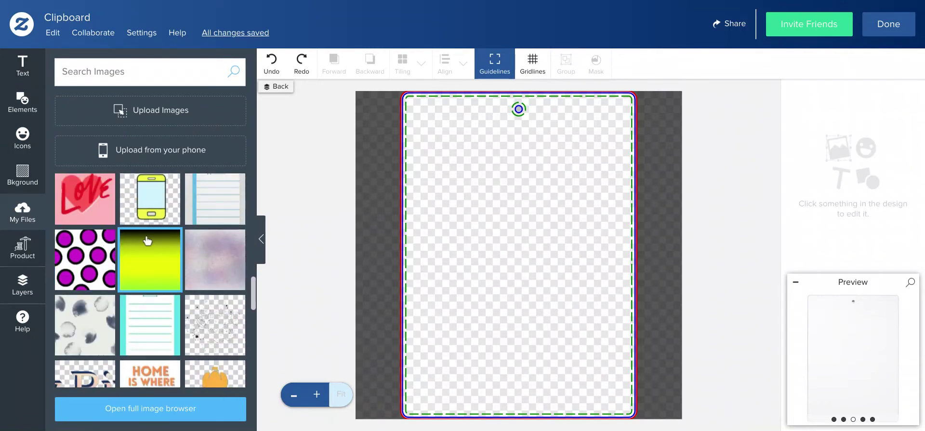
left_click(150, 240)
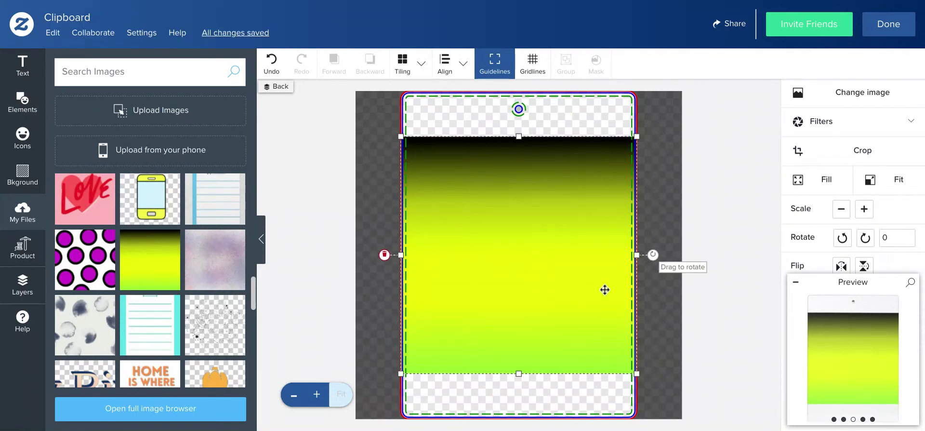
key("Delete")
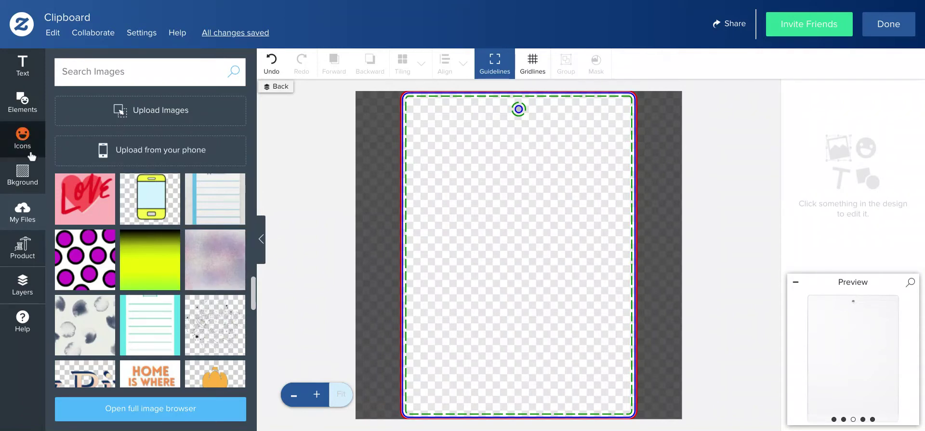
Set the background of the clipboard's back to solid black.
left_click(17, 185)
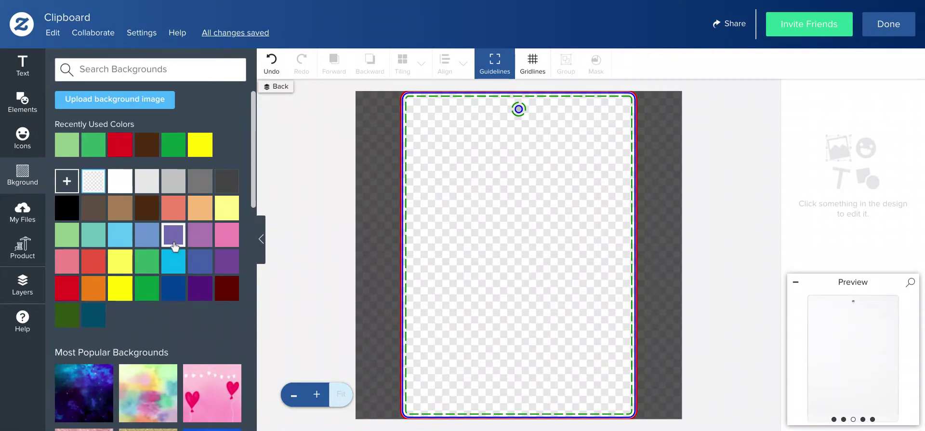
left_click(68, 208)
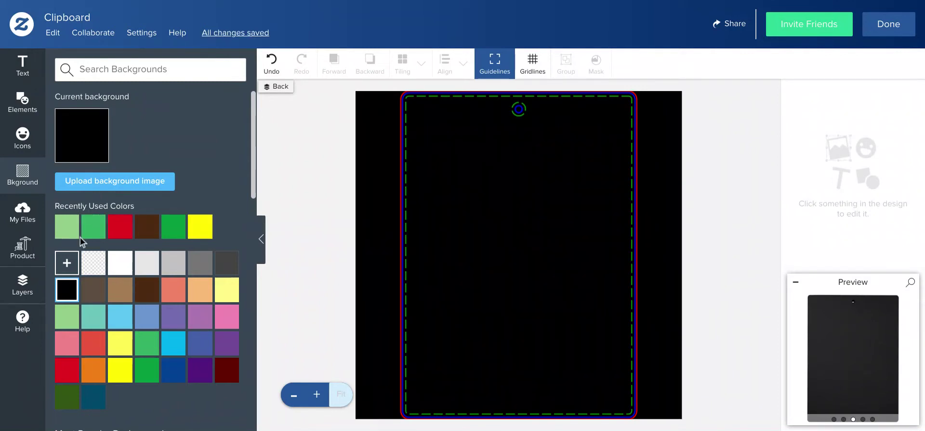
Add a square shape to the clipboard's back and stretch it into a wide band spanning beyond both side edges.
left_click(27, 110)
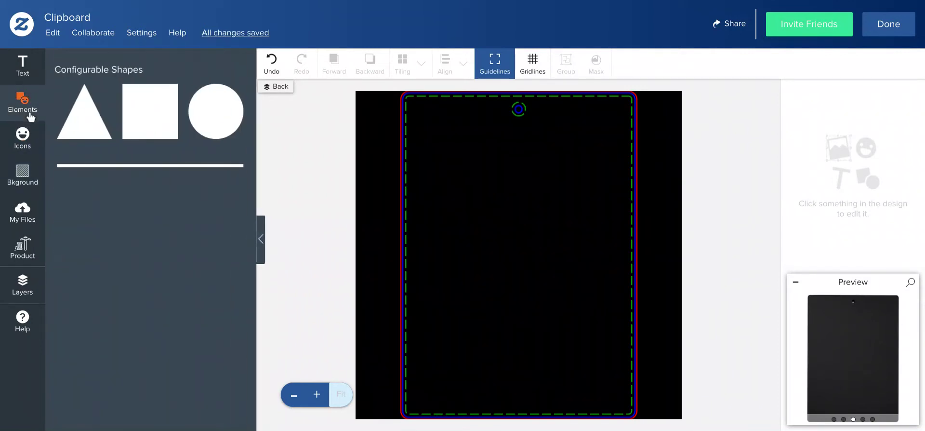
left_click(123, 111)
left_click_drag(514, 241, 448, 254)
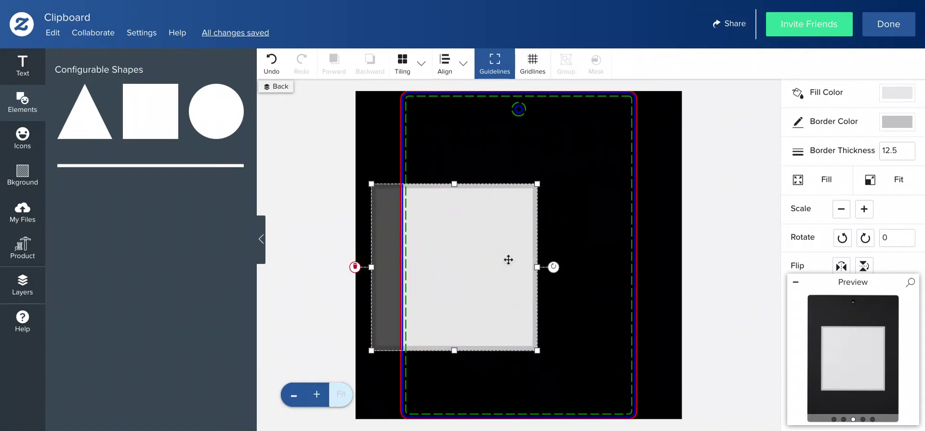
left_click_drag(537, 267, 672, 266)
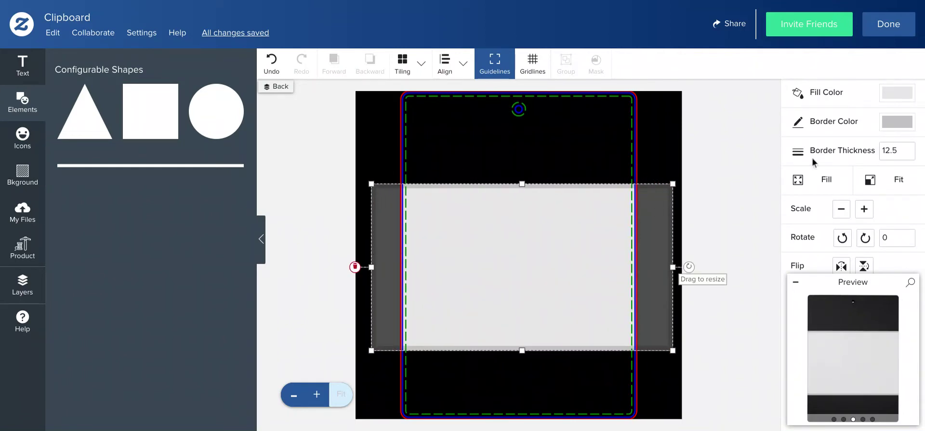
Set the wide band's border to light yellow and its fill to bright yellow.
left_click(883, 126)
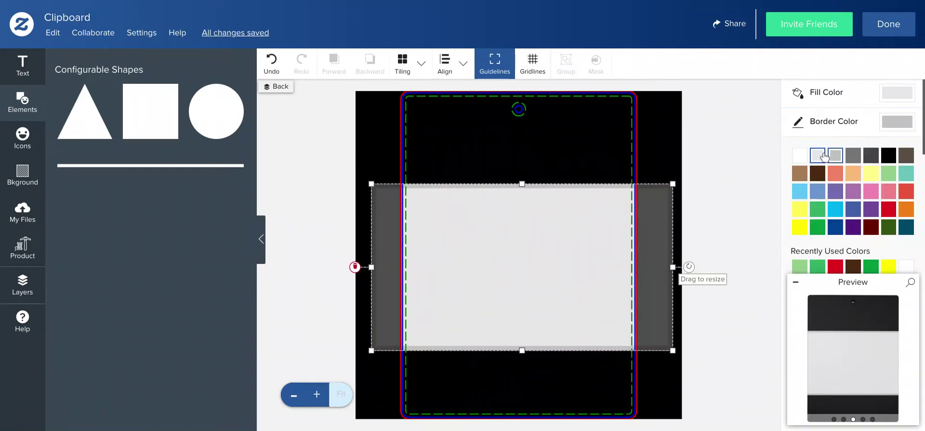
left_click(870, 173)
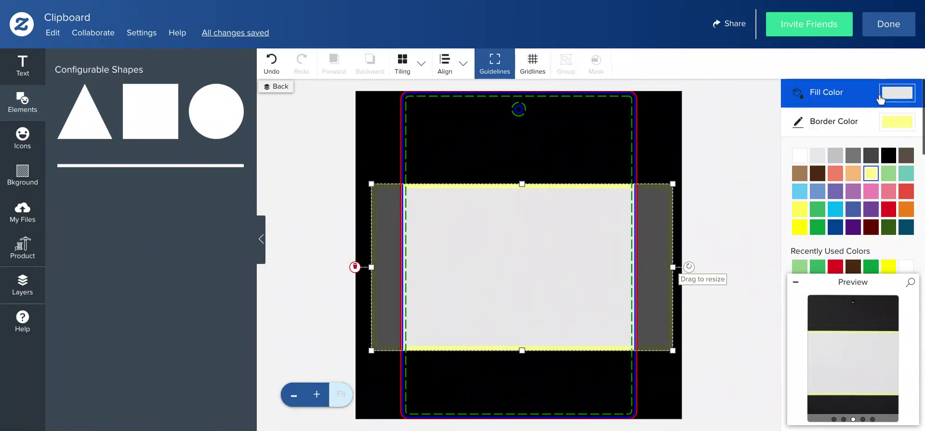
left_click(826, 92)
left_click(817, 198)
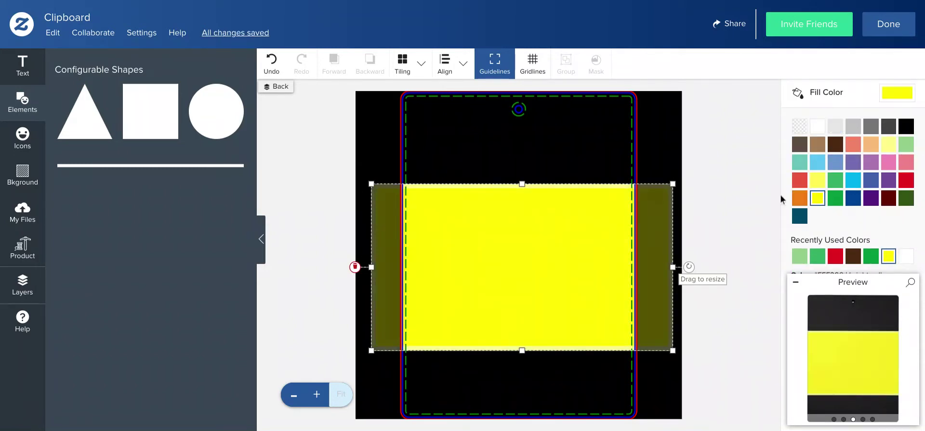
Move the yellow band up so that a black strip remains above it and a larger black area below.
left_click_drag(576, 261, 576, 218)
left_click(691, 163)
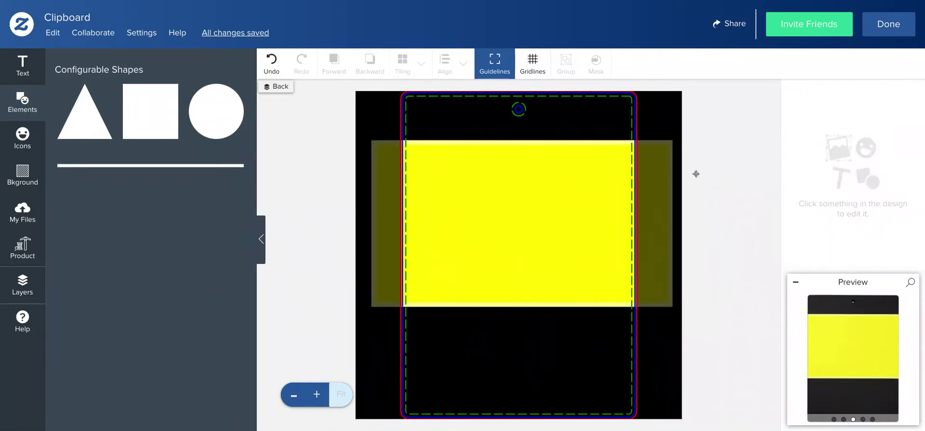
left_click(540, 223)
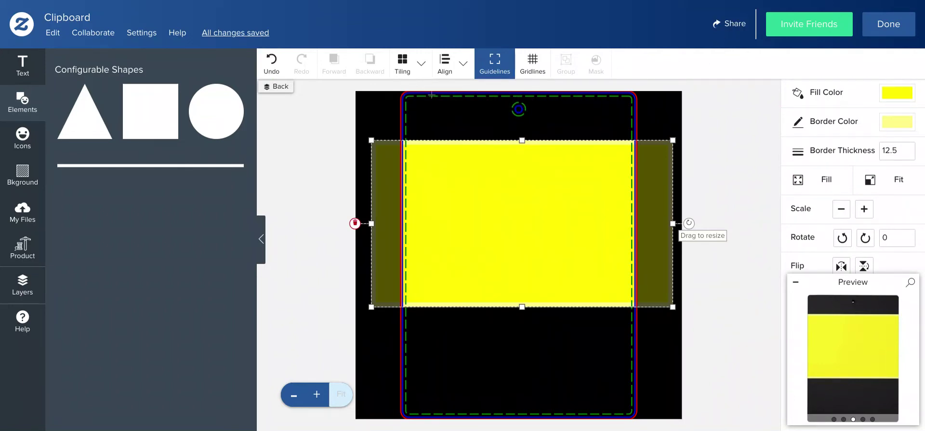
right_click(446, 192)
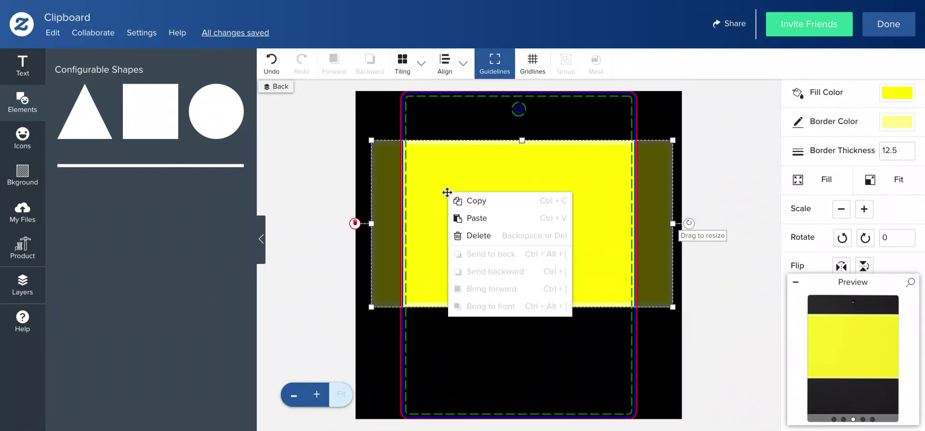
left_click(721, 140)
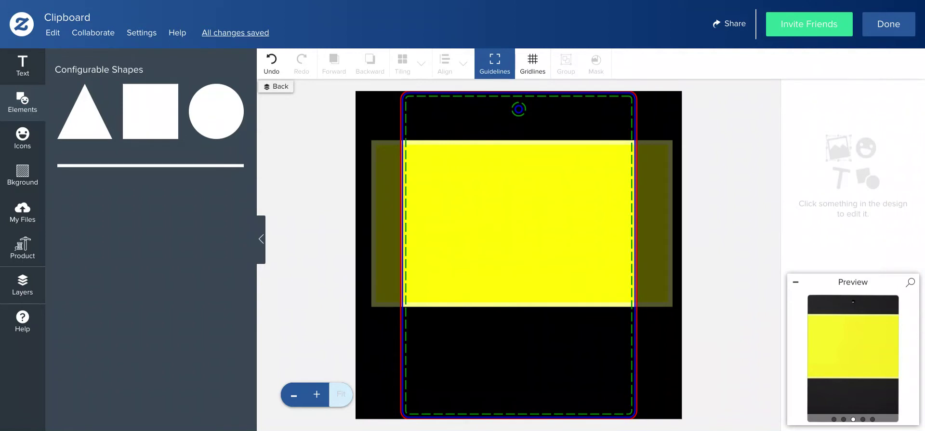
mouse_move(574, 212)
left_mouse_down()
mouse_move(576, 308)
mouse_move(570, 220)
left_mouse_up()
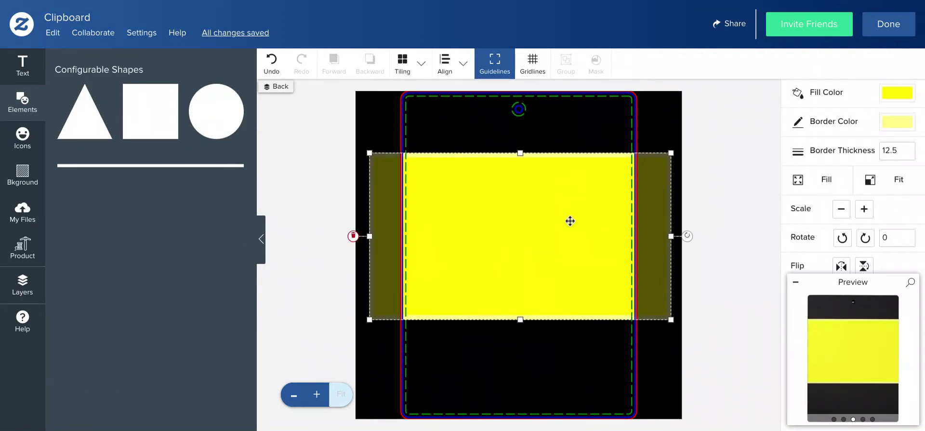
Add a second square and widen it to cover the back's full lower part, overlapping the yellow band's bottom edge.
left_click(146, 94)
left_click_drag(487, 266, 422, 342)
left_click(427, 316)
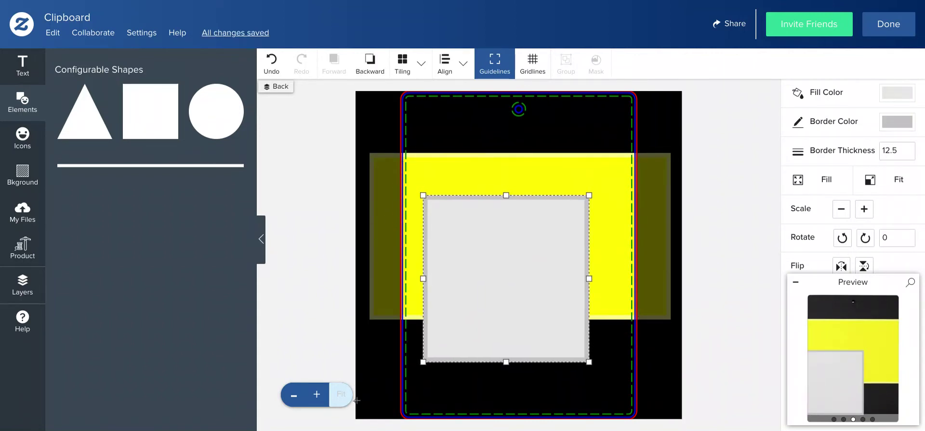
left_click_drag(509, 259, 349, 385)
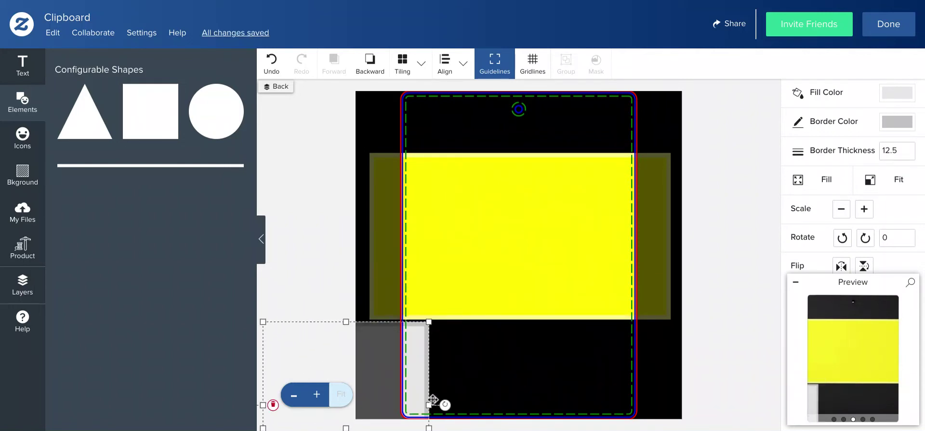
left_click_drag(429, 404, 729, 390)
left_click_drag(614, 394, 611, 349)
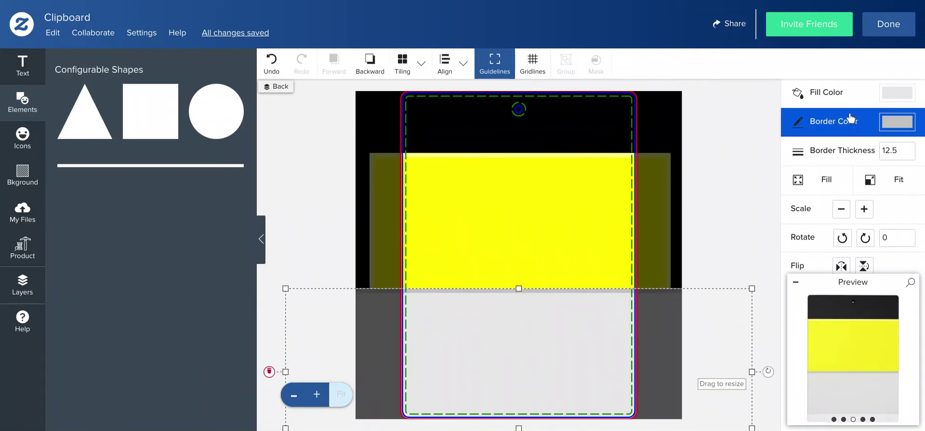
Set both the border and the fill of the lower rectangle to the recently used dark green.
left_click(889, 122)
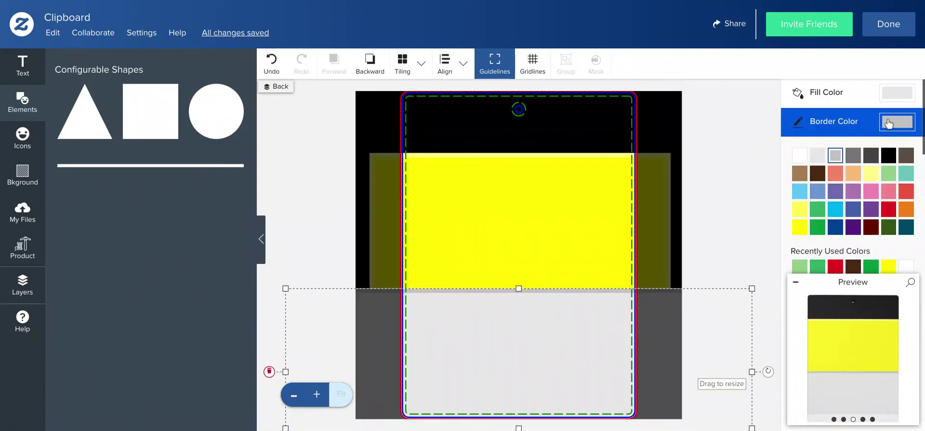
left_click(888, 173)
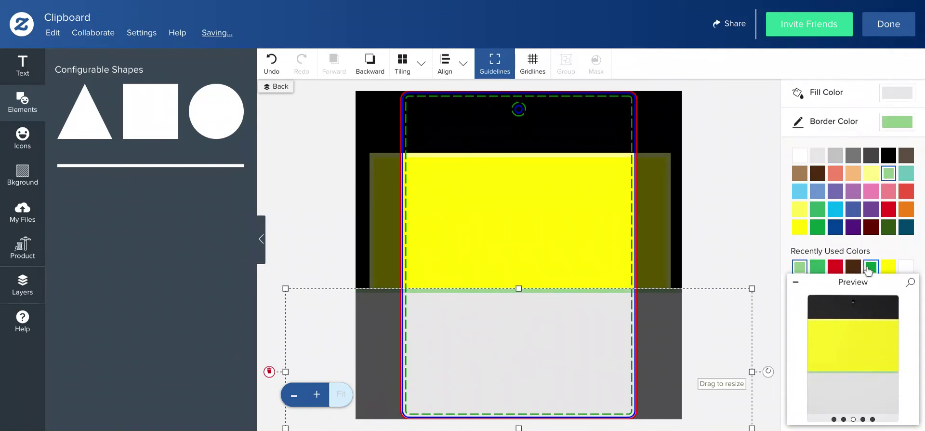
left_click(869, 267)
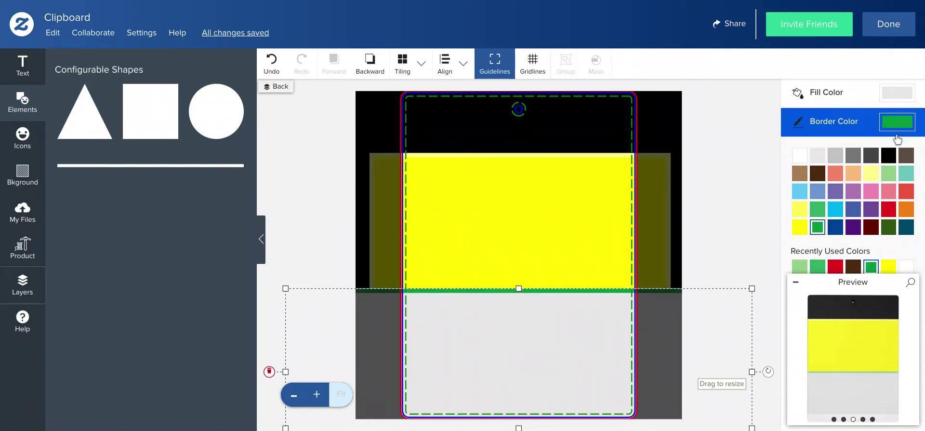
left_click(897, 92)
left_click(871, 256)
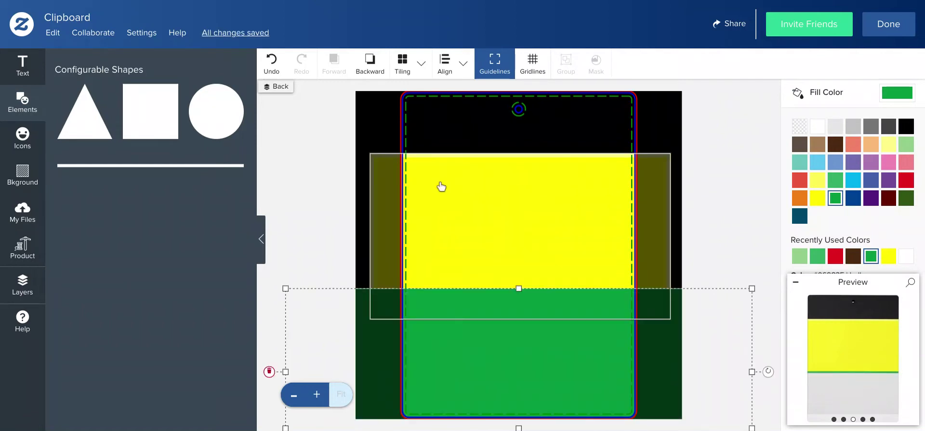
left_click(721, 160)
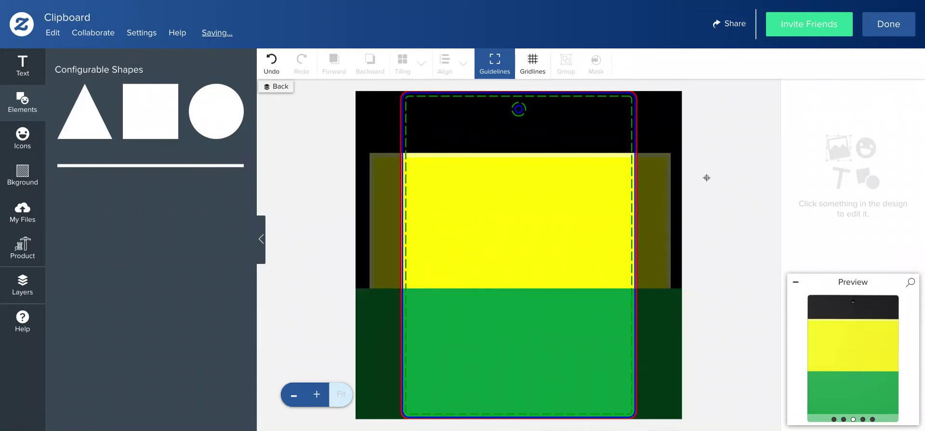
Change the yellow band's border to the same bright yellow as its fill, and deselect it.
left_click(592, 158)
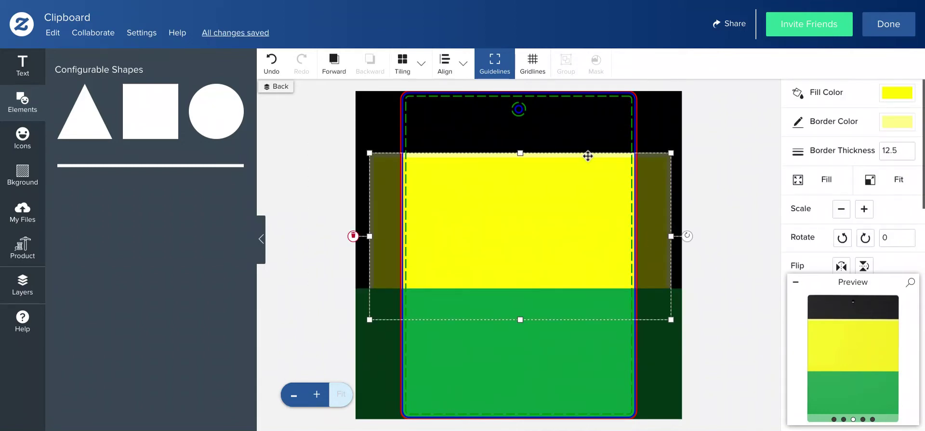
left_click(897, 122)
left_click(888, 265)
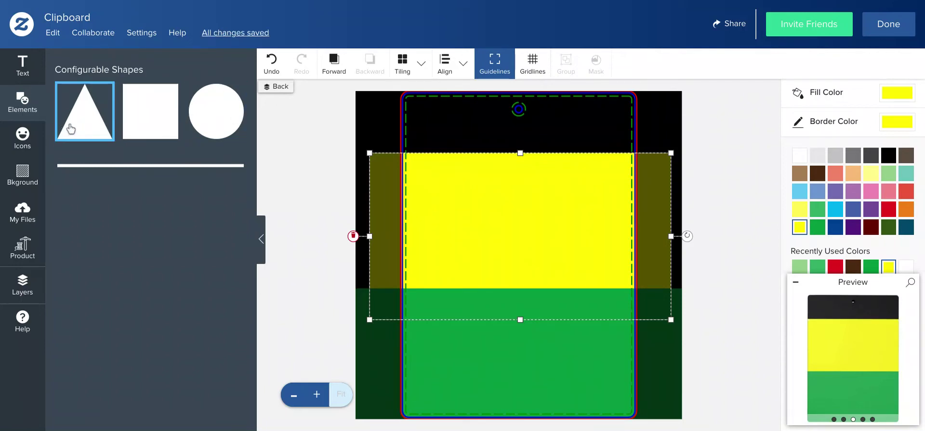
left_click(727, 258)
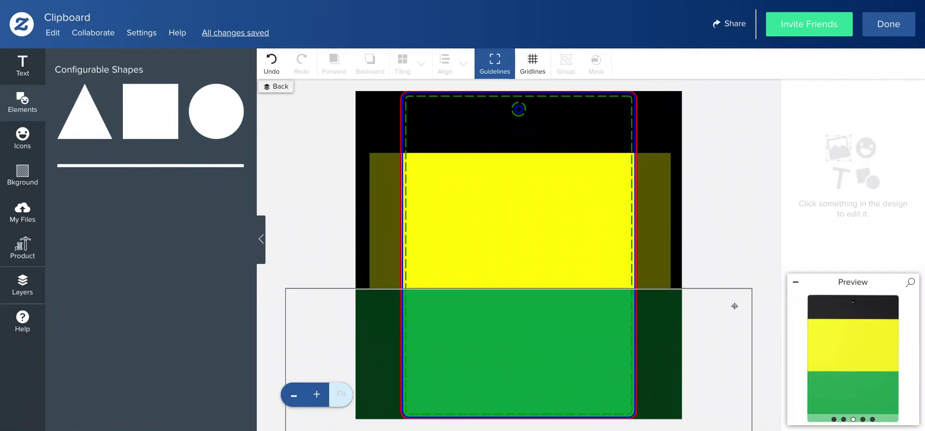
left_click(734, 305)
left_click(724, 219)
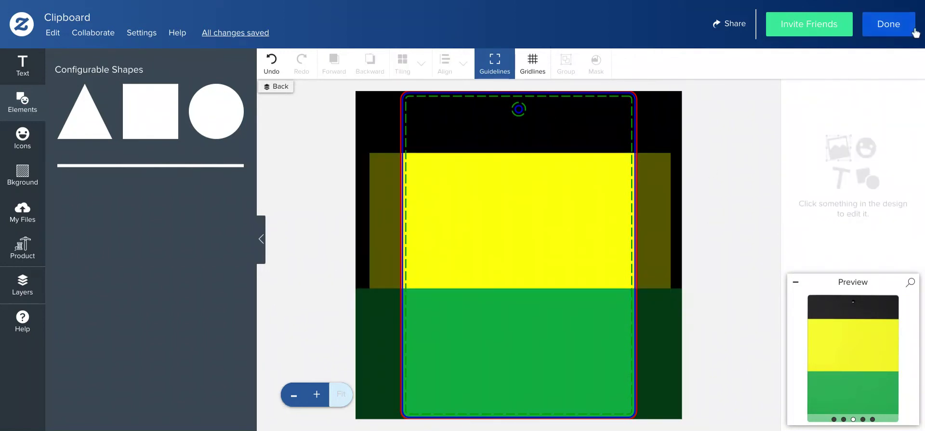
Finish the design and view the clipboard's back on the product page.
left_click(914, 31)
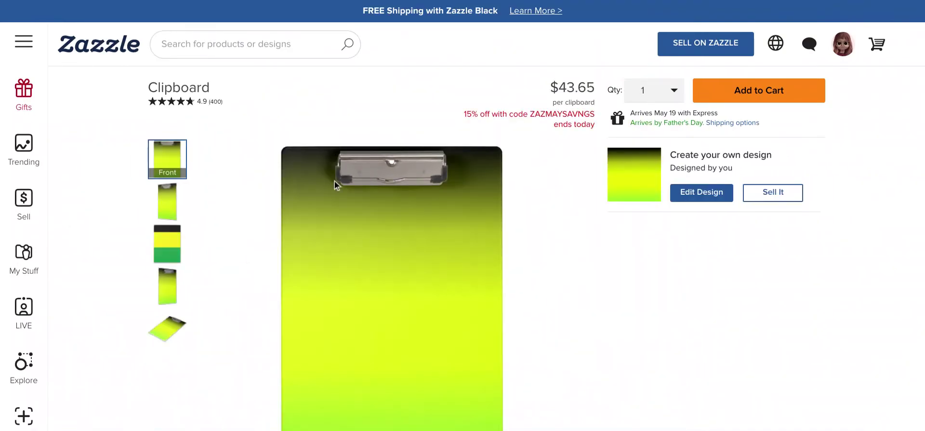
scroll(339, 336, "down", 2)
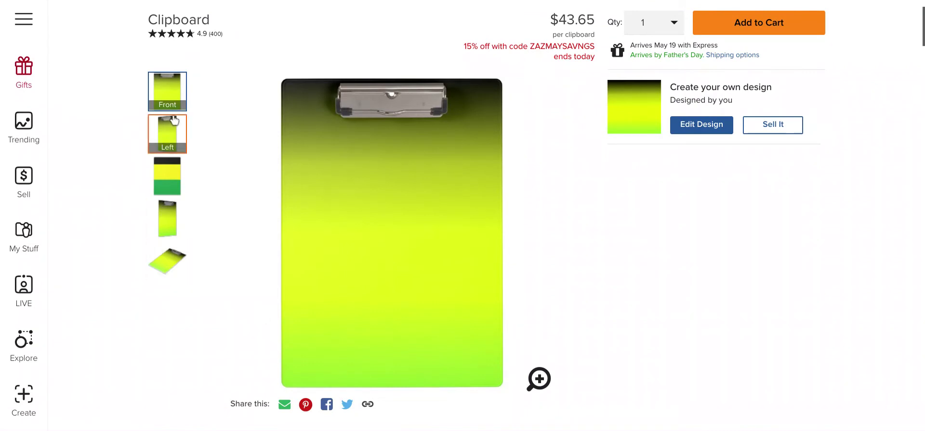
left_click(169, 180)
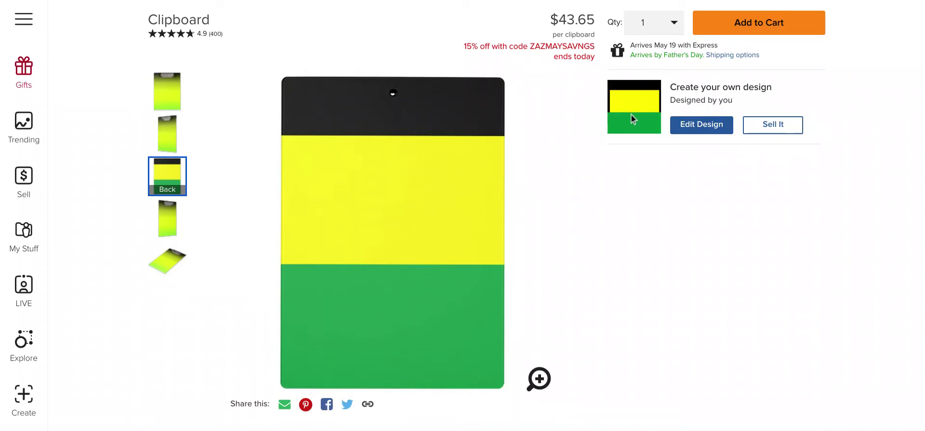
Reopen the design for editing and cycle through the preview views of the clipboard.
left_click(688, 129)
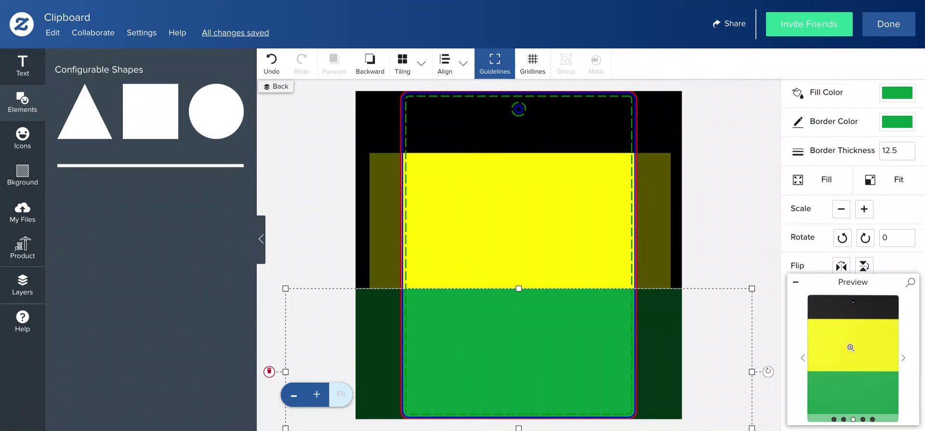
left_click(902, 357)
left_click(905, 359)
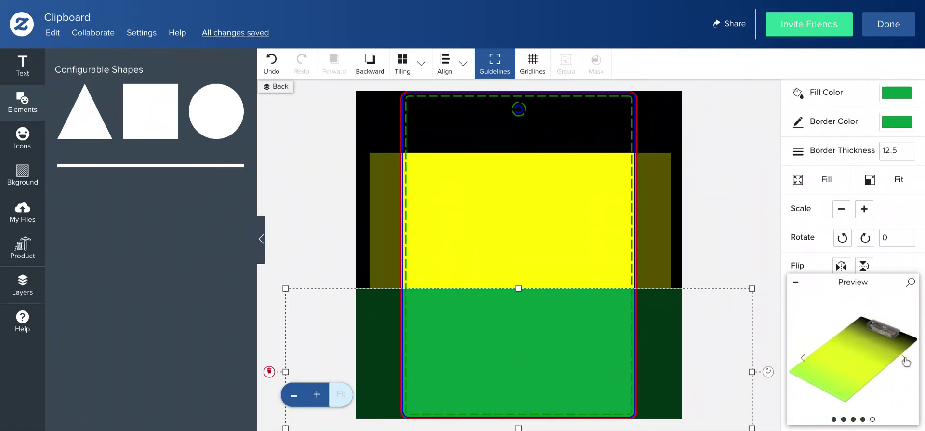
left_click(906, 360)
left_click(905, 360)
left_click(905, 360)
left_click(905, 360)
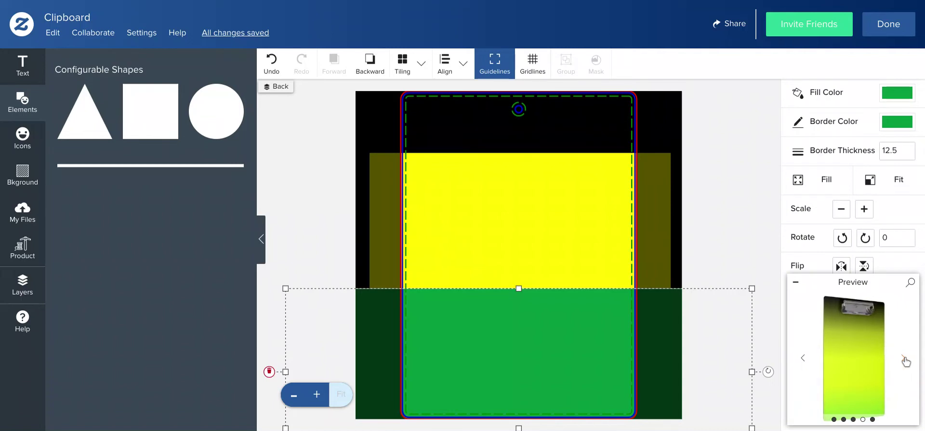
left_click(905, 360)
left_click(905, 360)
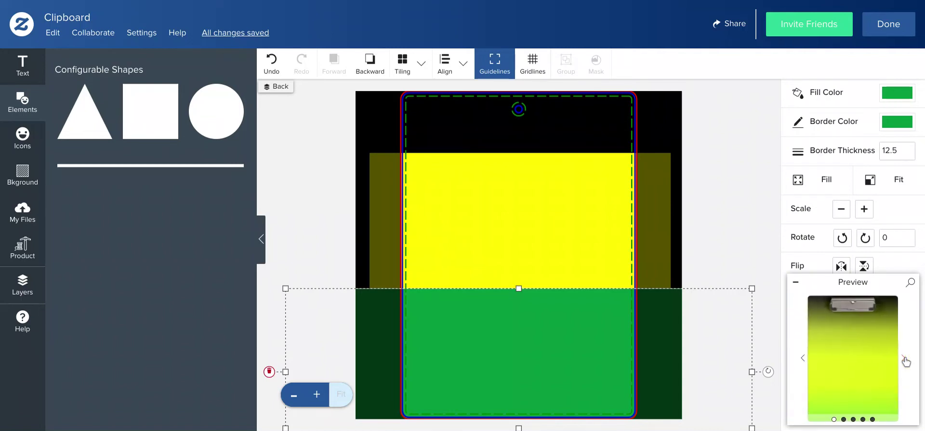
left_click(905, 360)
left_click(905, 361)
left_click(905, 360)
left_click(905, 361)
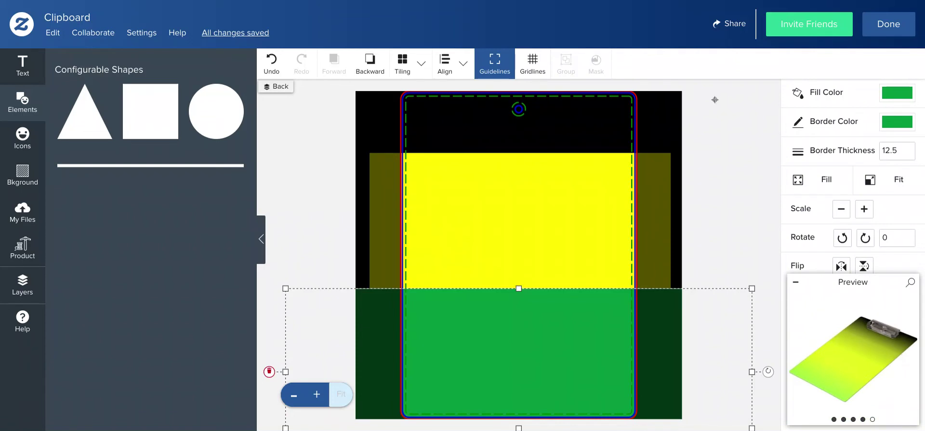
left_click(700, 94)
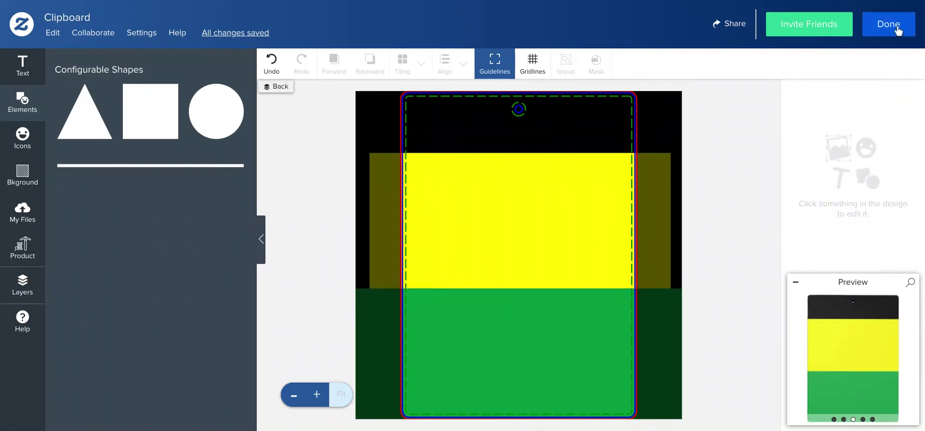
Finish the clipboard design and retitle the product "Jamaican Flag Clipboard".
left_click(898, 30)
left_click(180, 91)
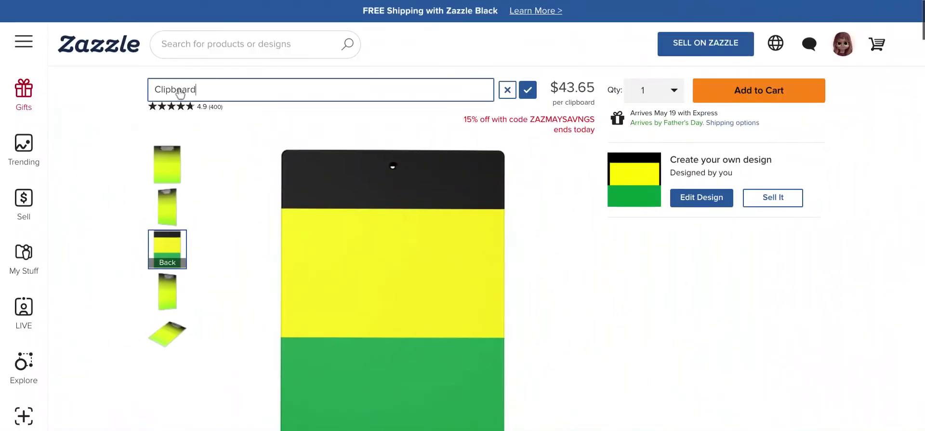
double_click(199, 89)
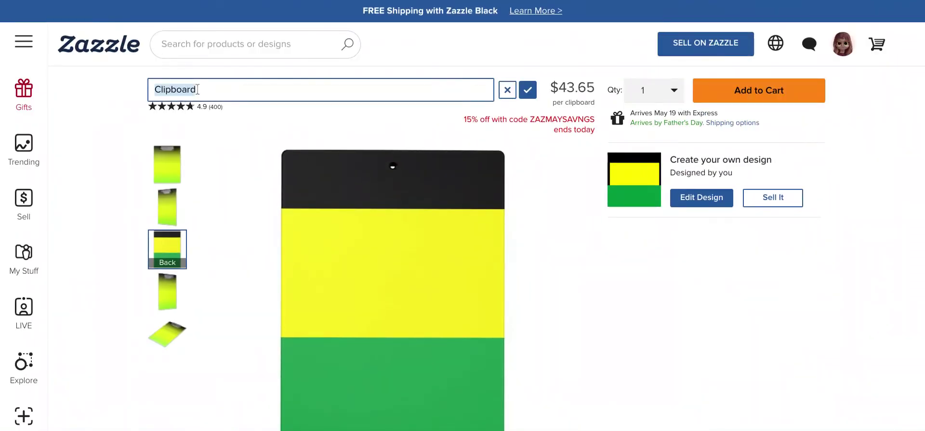
type("Jamaican Fla")
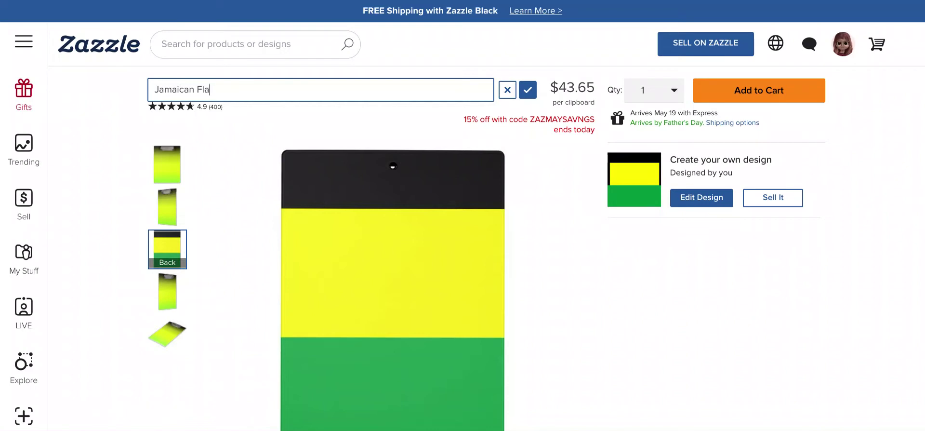
type("ipboard")
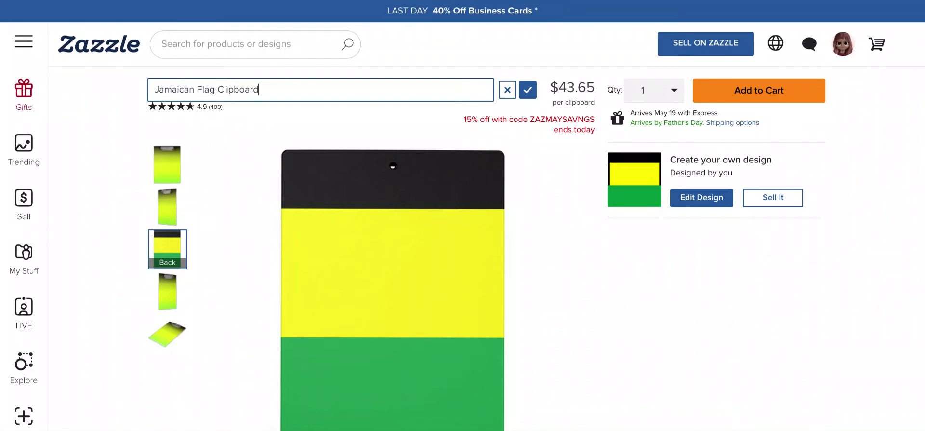
key("Return")
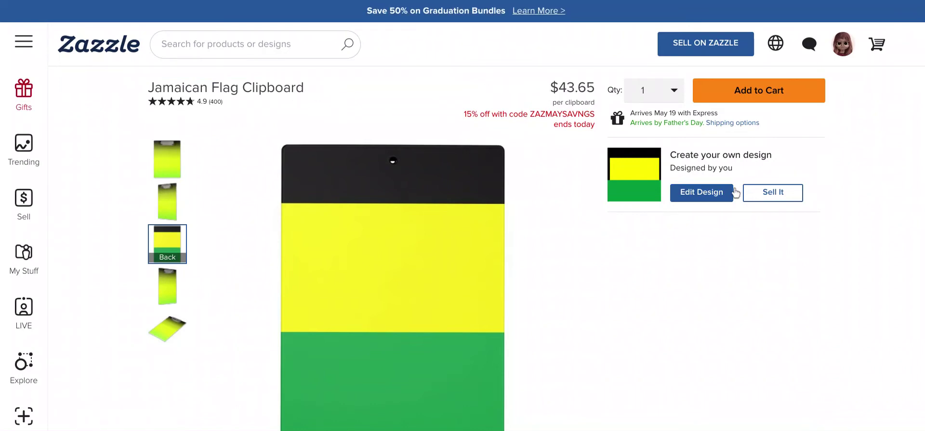
Start posting the clipboard for sale and assign the department Office & School > Stationery > Notebooks & Writing Pads > Clipboards.
left_click(776, 198)
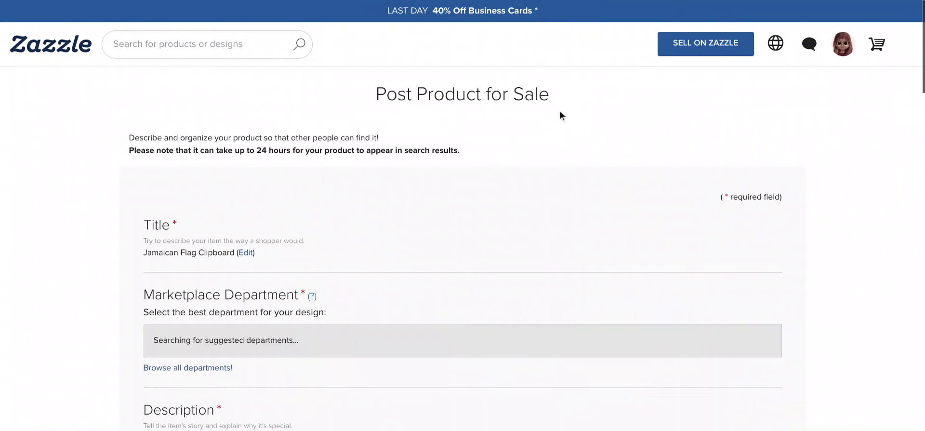
scroll(311, 288, "down", 2)
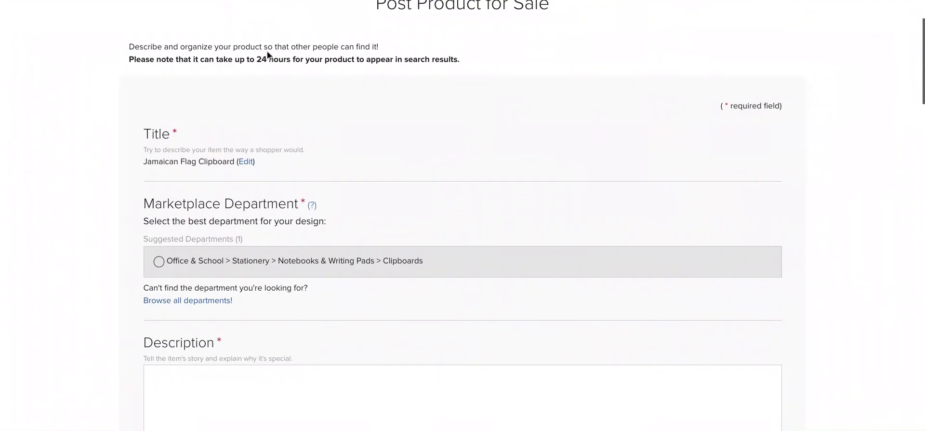
scroll(295, 141, "down", 3)
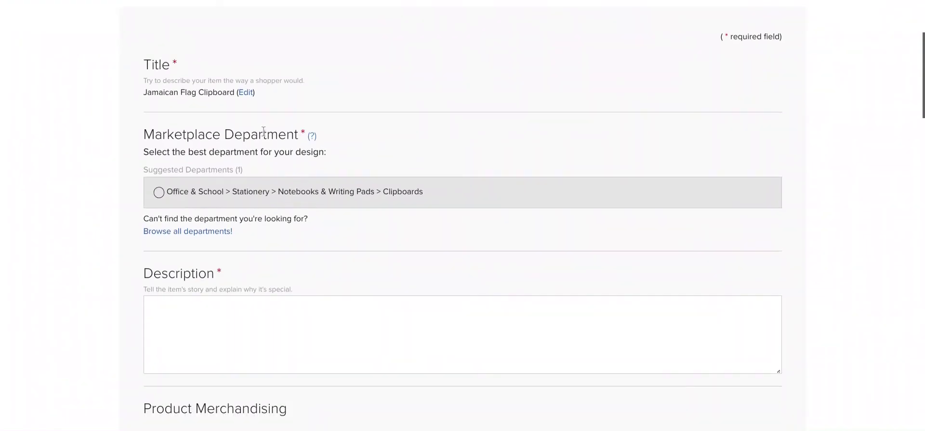
left_click(169, 132)
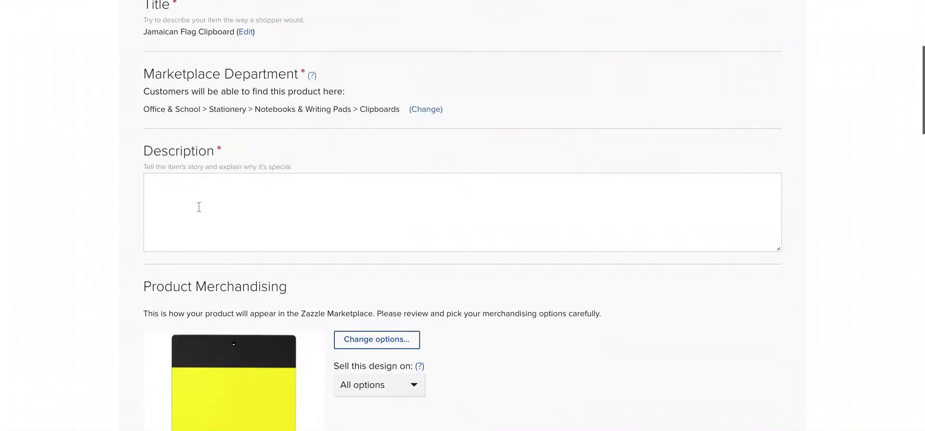
Choose the clipboard's Front view as its merchandising image.
scroll(197, 202, "down", 3)
scroll(198, 199, "down", 3)
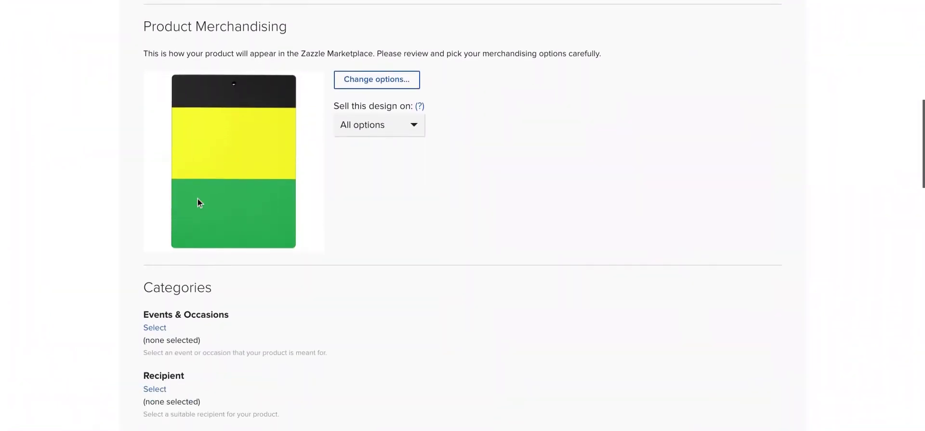
left_click(387, 115)
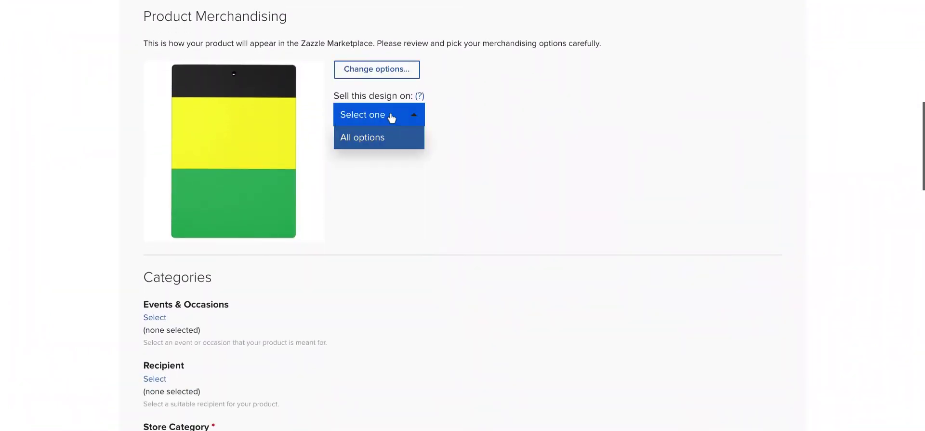
left_click(388, 117)
left_click(388, 70)
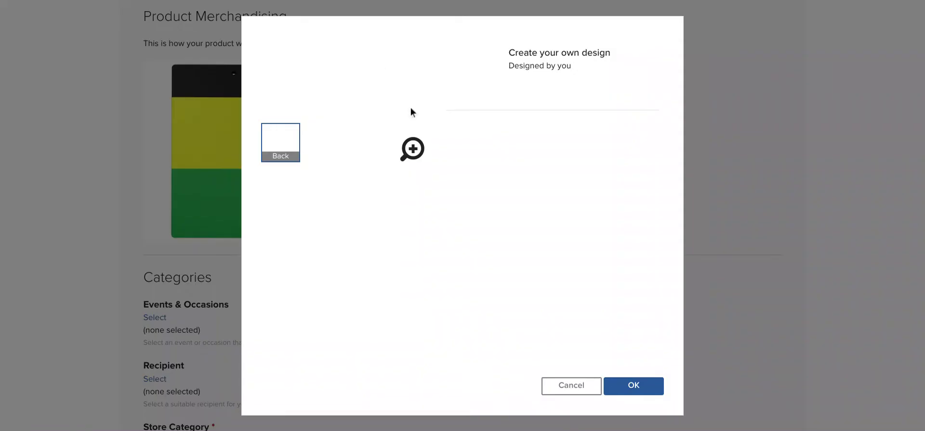
left_click(272, 48)
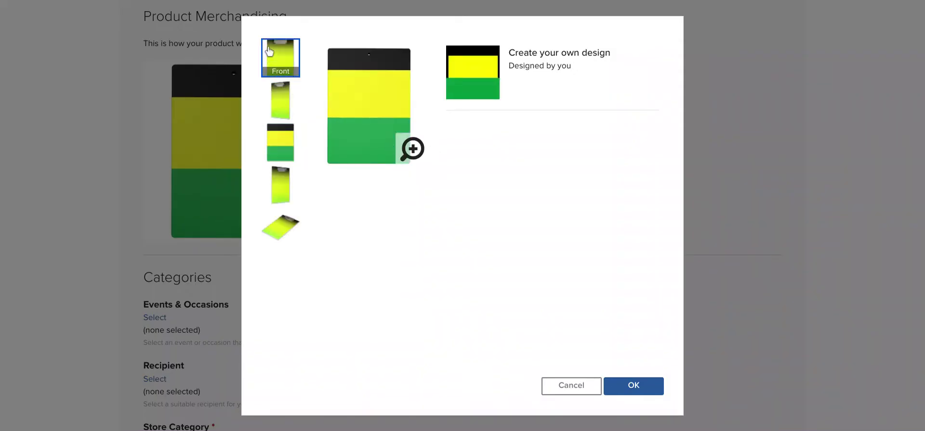
left_click(641, 388)
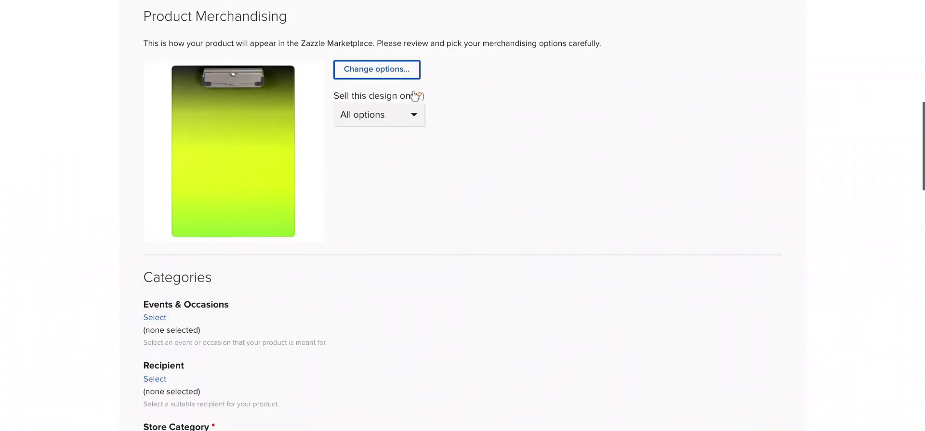
Preview the clipboard's other merchandising views, including Left, Back, Right and Angled, and cancel the image selection.
left_click(371, 69)
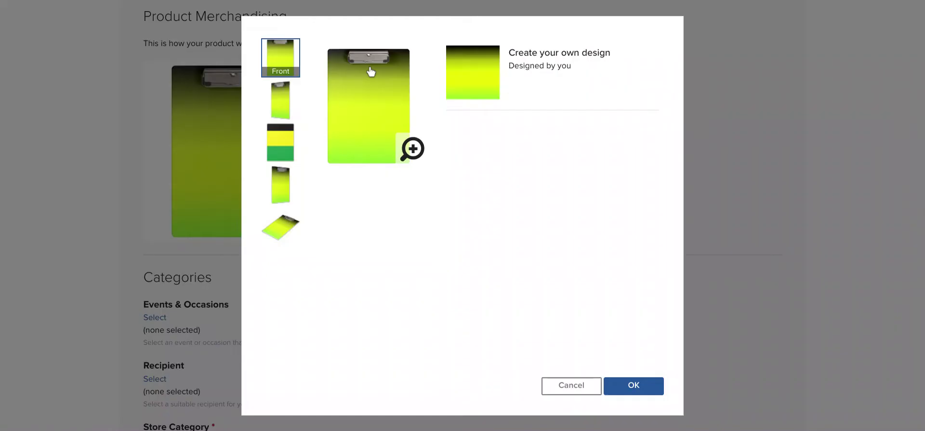
left_click(292, 115)
left_click(283, 154)
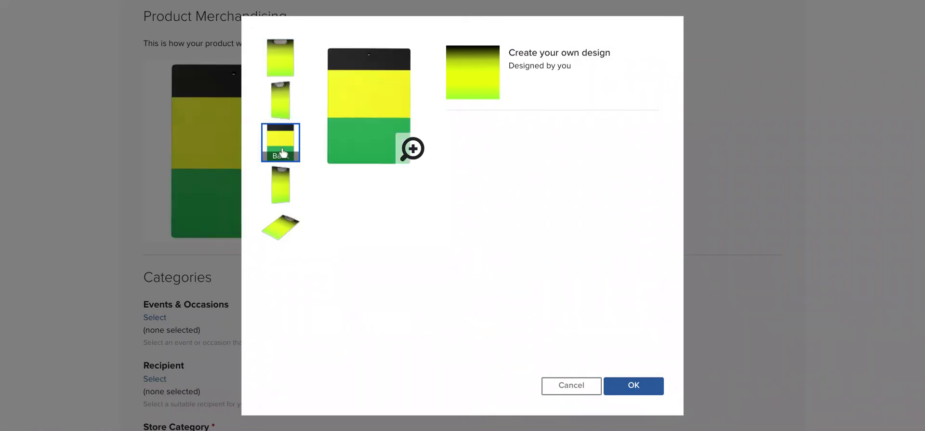
left_click(283, 185)
left_click(284, 240)
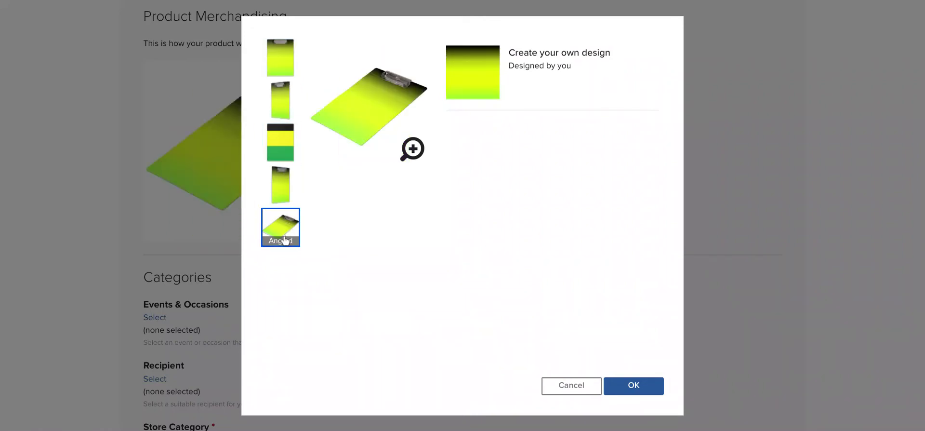
left_click(285, 157)
left_click(287, 194)
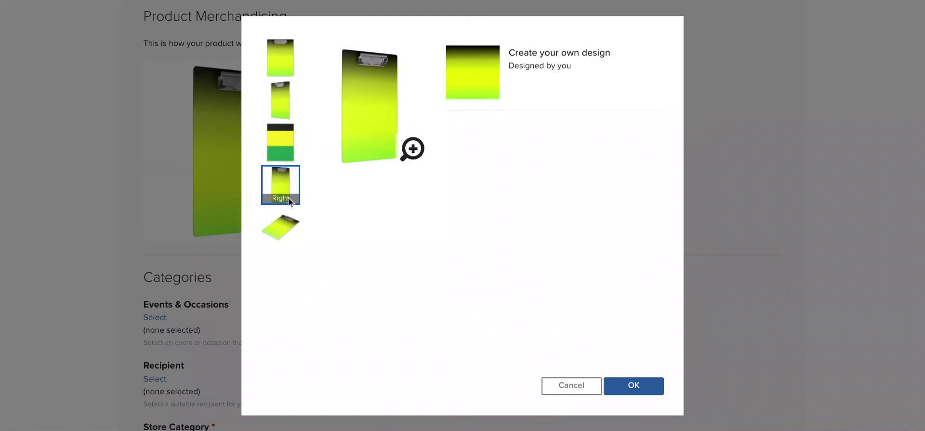
left_click(296, 235)
left_click(292, 107)
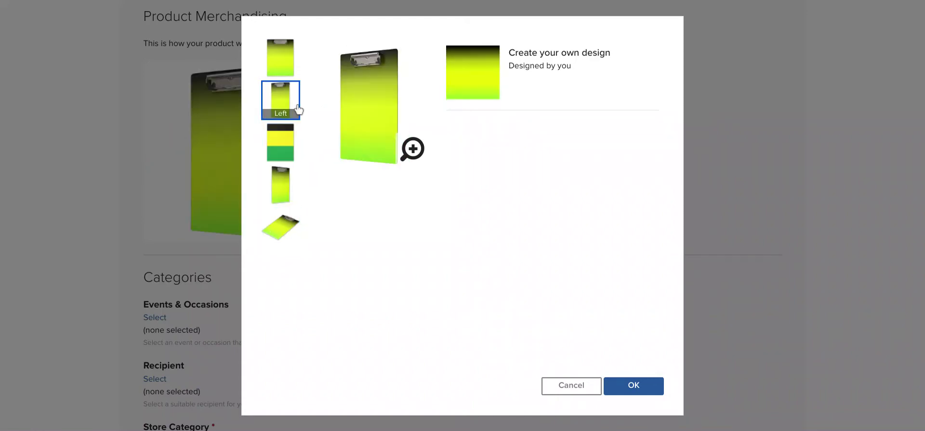
left_click(293, 77)
left_click(291, 99)
left_click(288, 140)
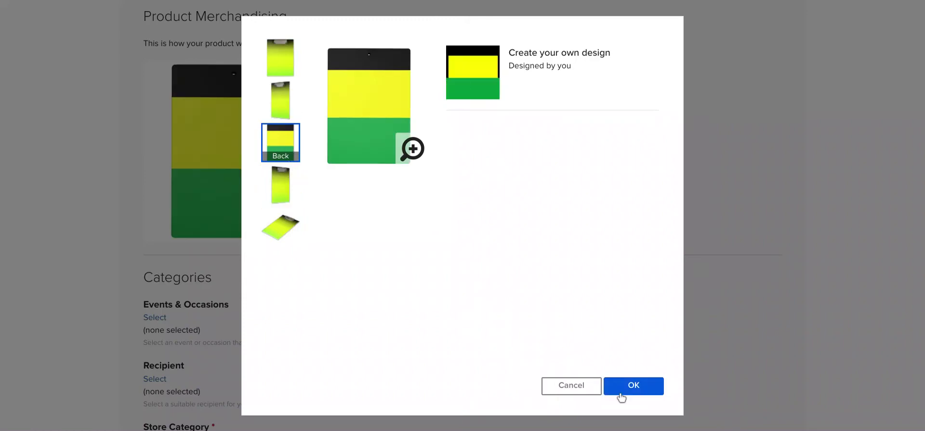
left_click(588, 385)
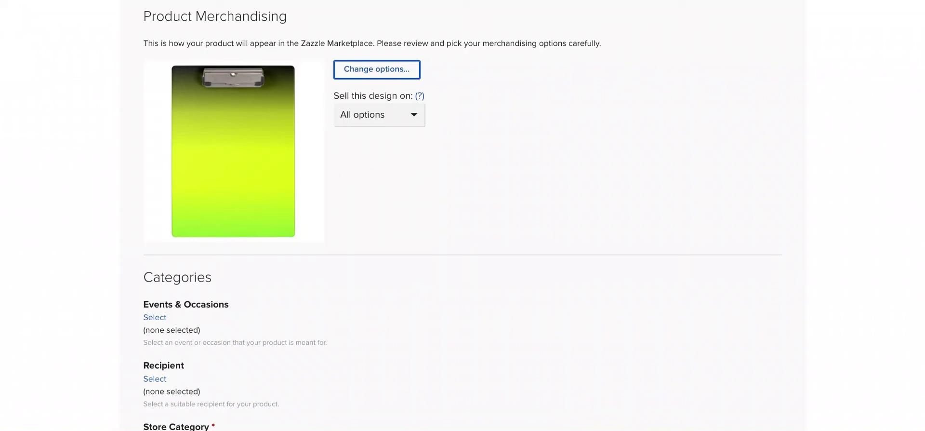
Look over the title, description, categories and tags sections of the sale form.
left_click(313, 190)
scroll(226, 166, "down", 4)
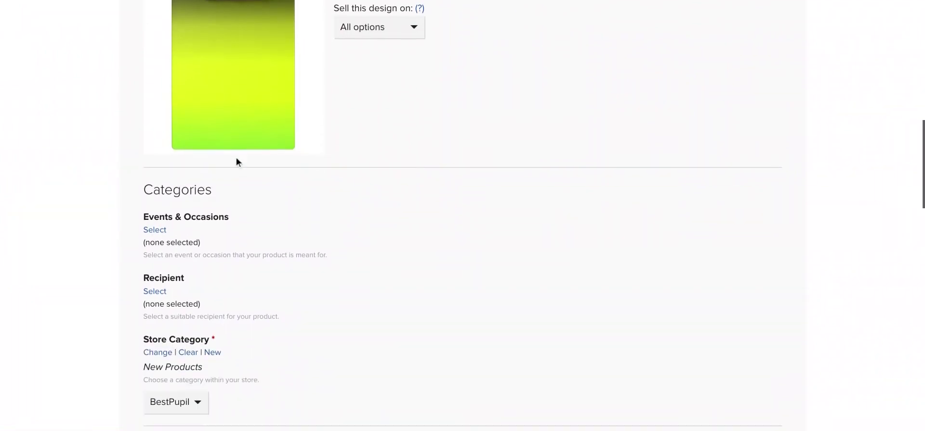
scroll(270, 236, "down", 2)
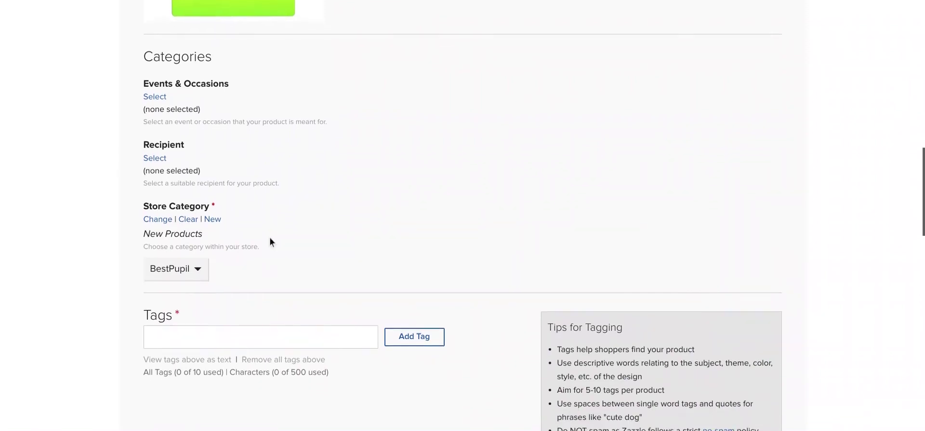
scroll(266, 232, "up", 8)
scroll(255, 200, "up", 10)
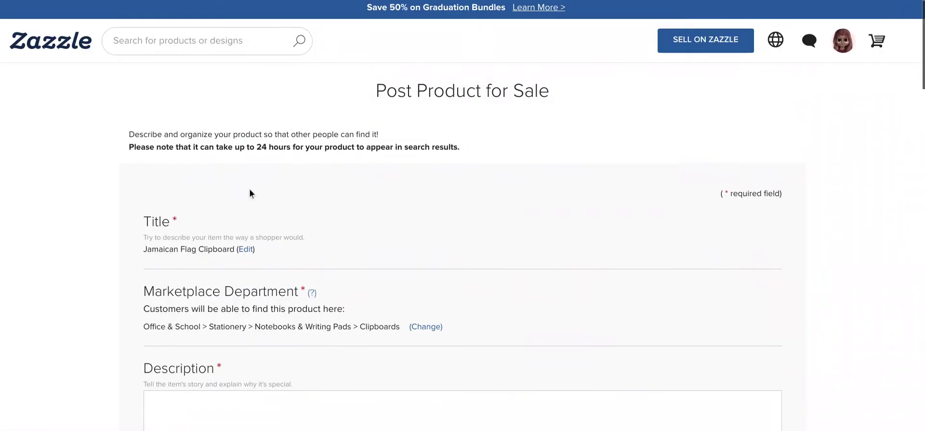
left_click(243, 253)
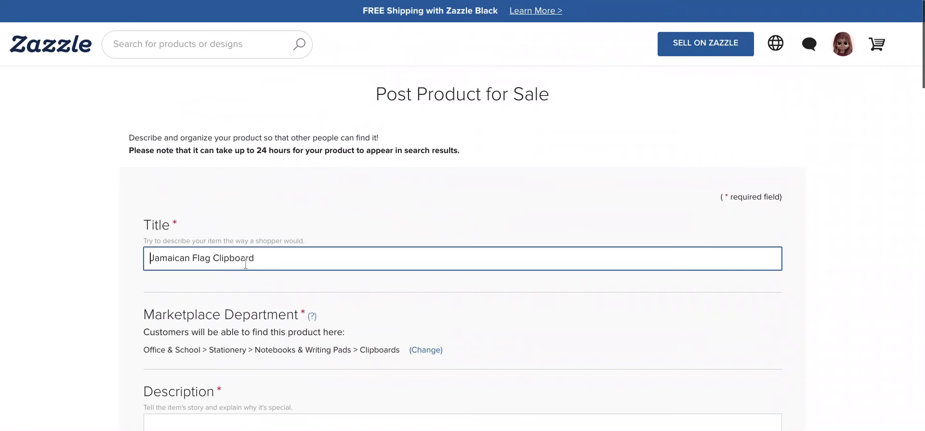
scroll(267, 254, "down", 5)
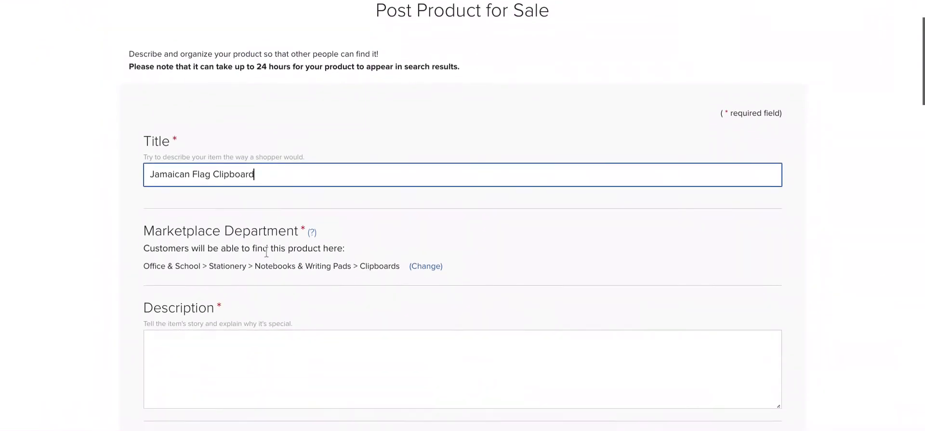
left_click(254, 222)
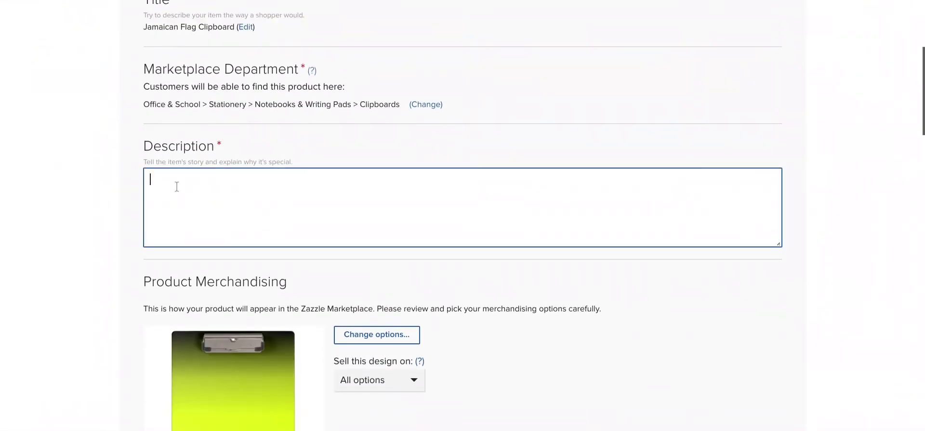
scroll(152, 188, "up", 5)
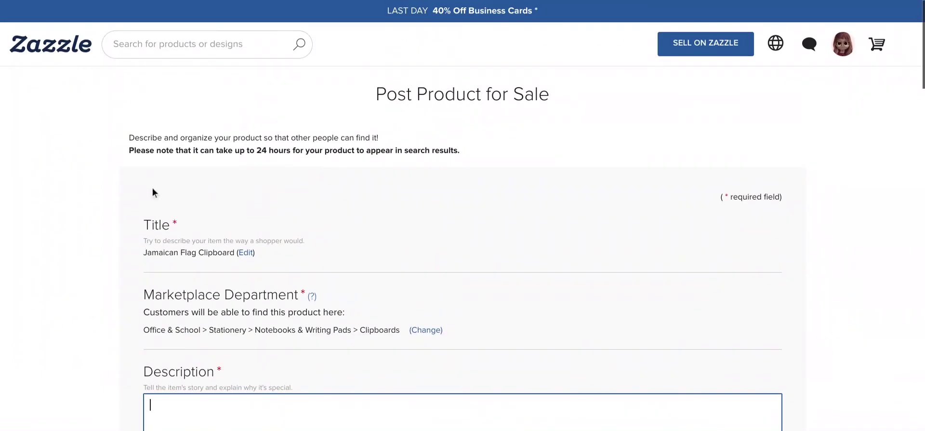
Set the product's suitable audience rating to G.
scroll(152, 188, "down", 15)
scroll(152, 188, "down", 5)
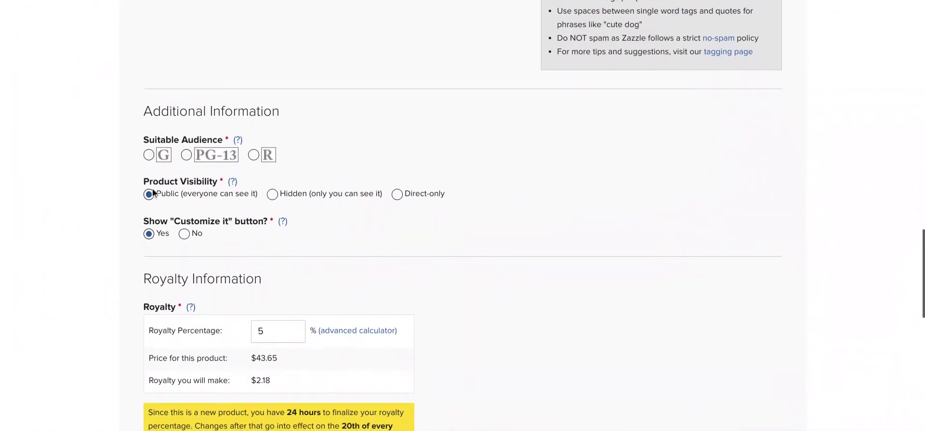
left_click(149, 154)
scroll(210, 191, "down", 1)
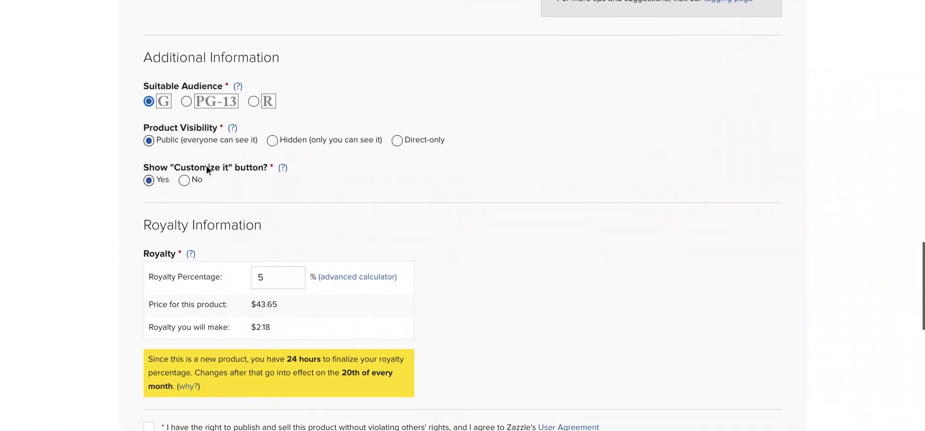
left_click(201, 182)
scroll(277, 175, "down", 2)
Enter the product description "This could be for your family. Or special day for your country of Jamaica.".
scroll(251, 175, "up", 13)
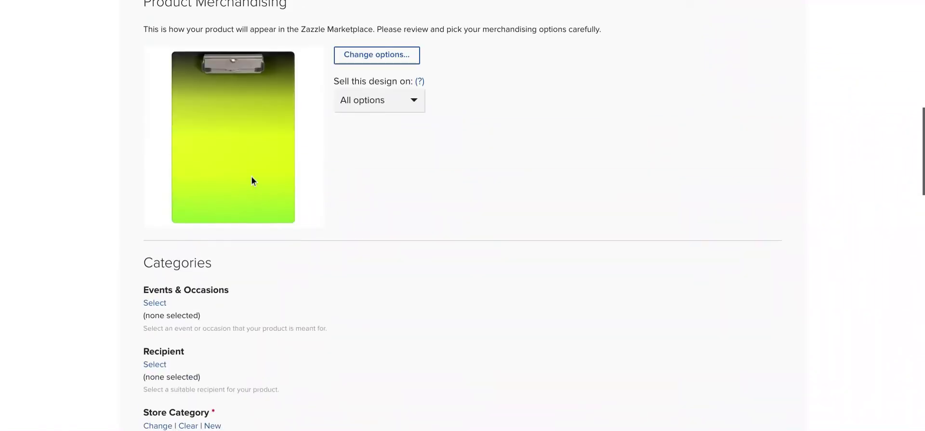
scroll(250, 175, "up", 5)
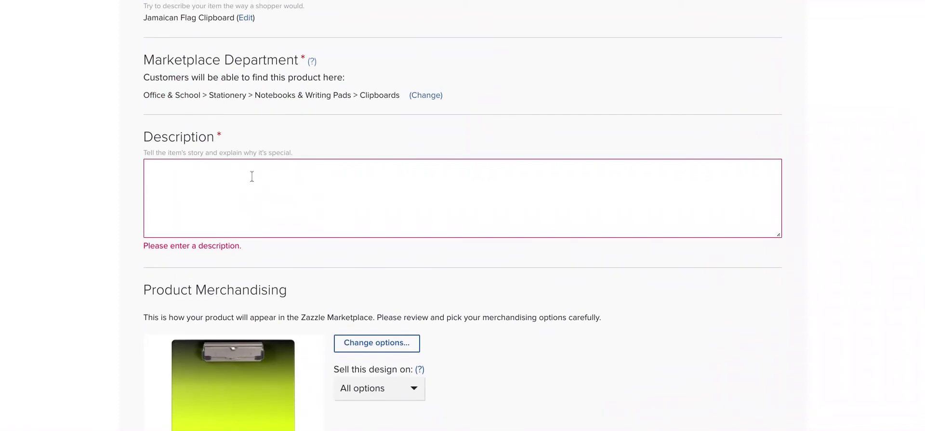
left_click(252, 176)
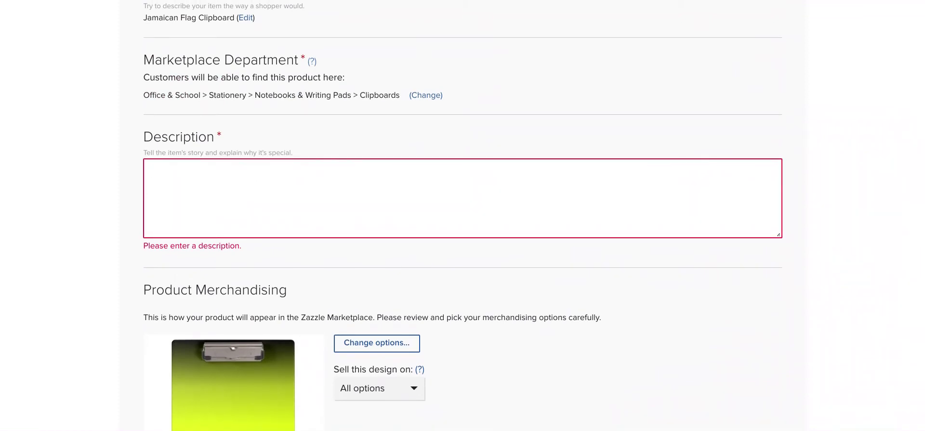
type("This coul")
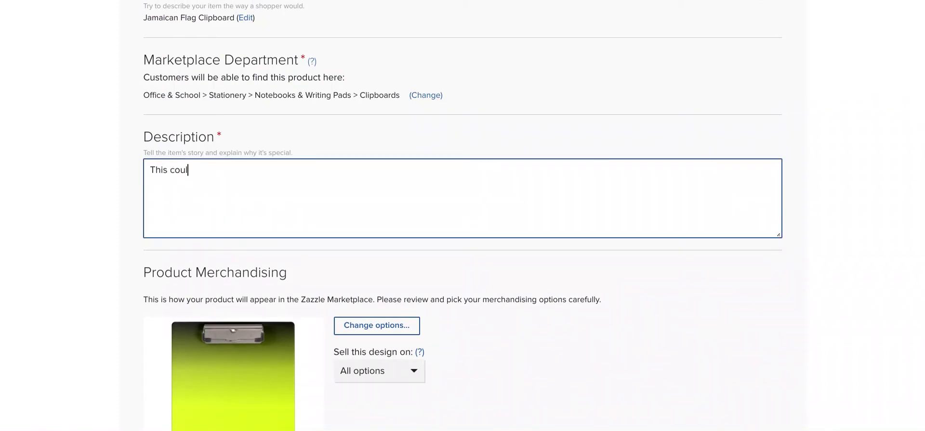
type("d be for your famil")
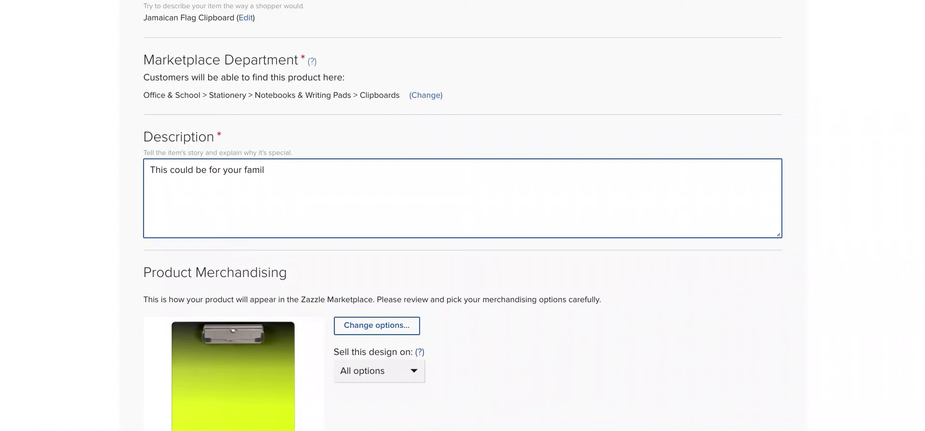
type("y. O")
type("r so")
type("pecial da")
type("y for y")
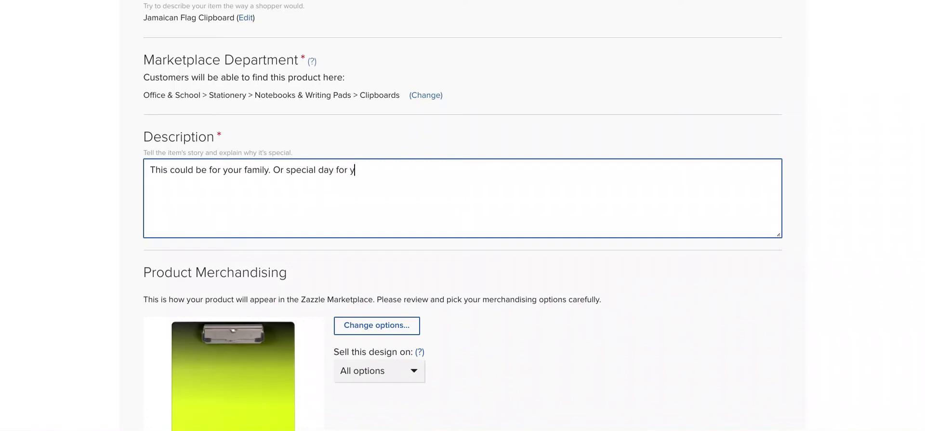
type("our country of Jamaic")
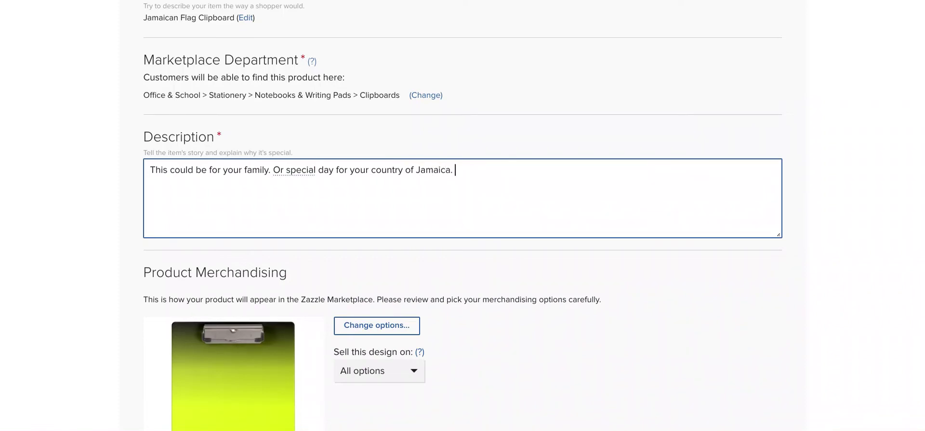
type("a.")
Correct the description's second sentence to read "Or a special day for your country Jamaica.".
scroll(239, 159, "down", 3)
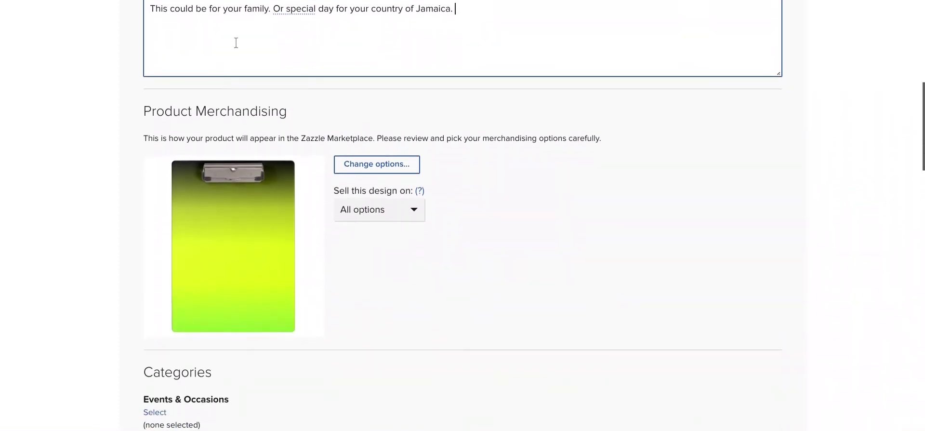
scroll(289, 54, "up", 1)
left_click(309, 42)
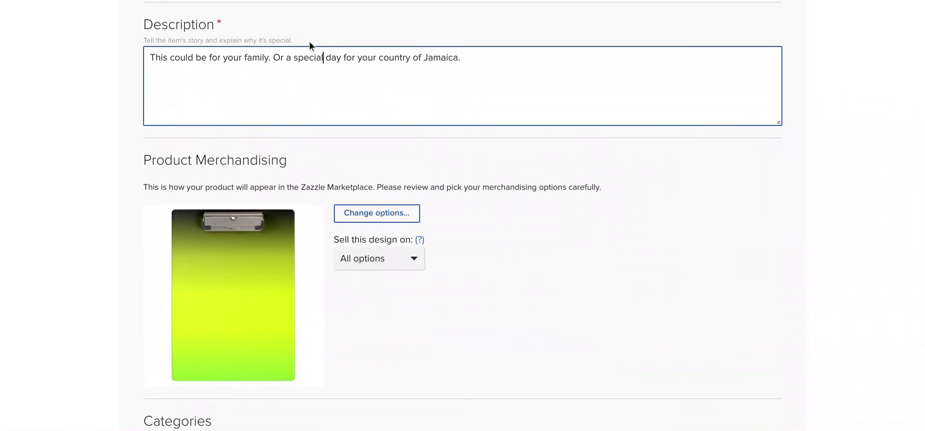
scroll(285, 87, "down", 1)
scroll(306, 46, "down", 1)
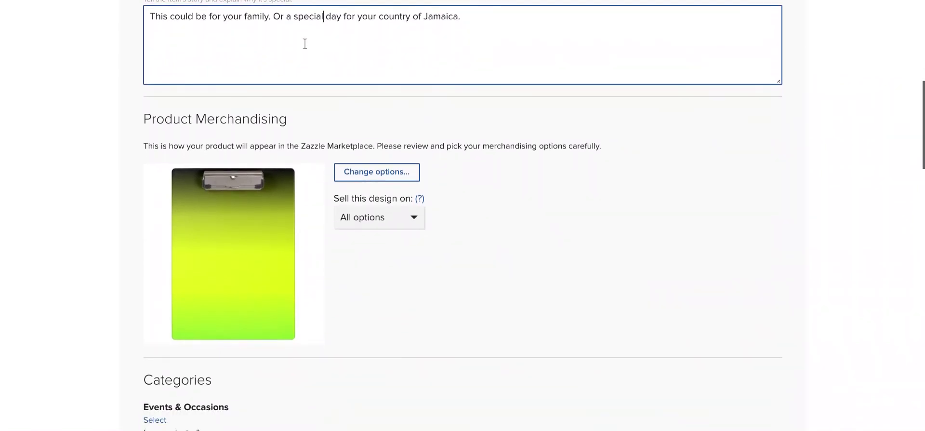
scroll(412, 23, "down", 1)
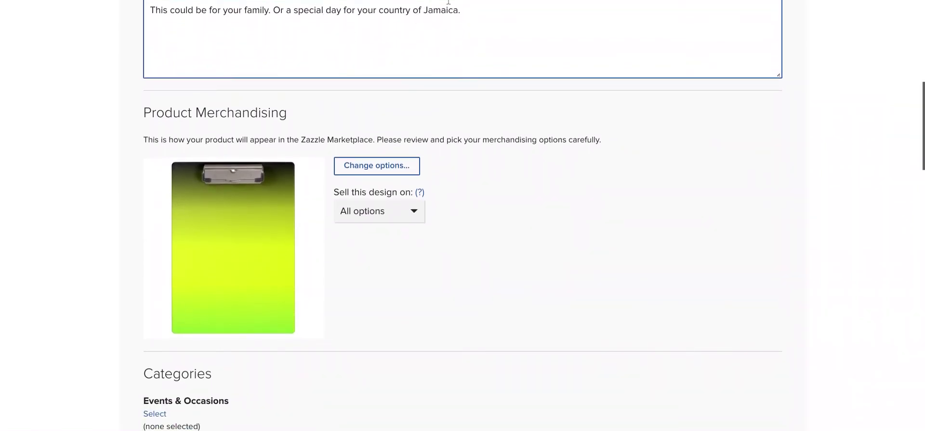
key("BackSpace")
key("BackSpace")
key("BackSpace")
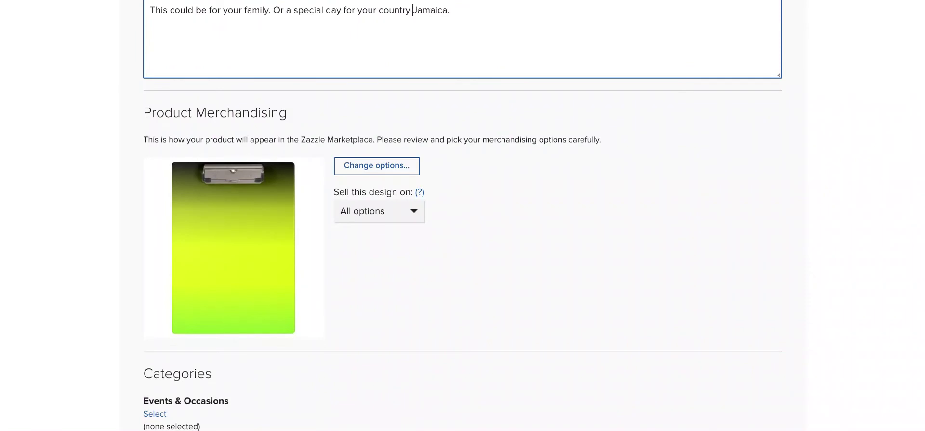
Try Independence Day & July 4 as the Events & Occasions category and browse the other Holidays options.
scroll(319, 82, "down", 5)
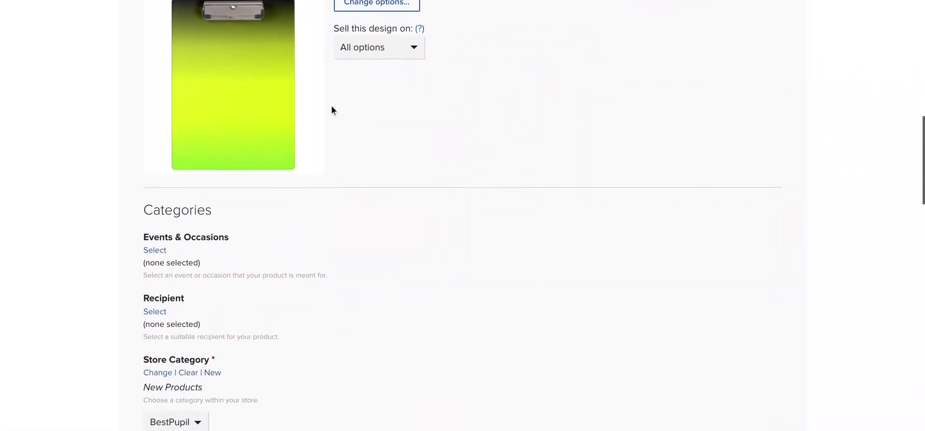
scroll(188, 125, "down", 1)
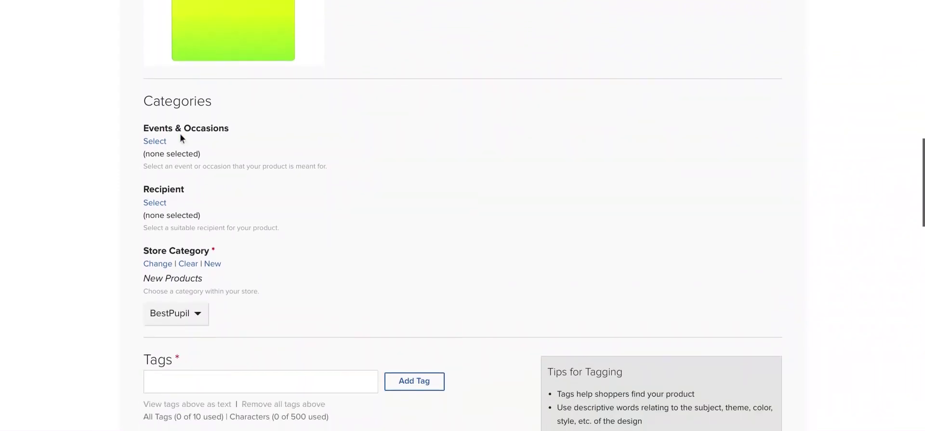
left_click(154, 141)
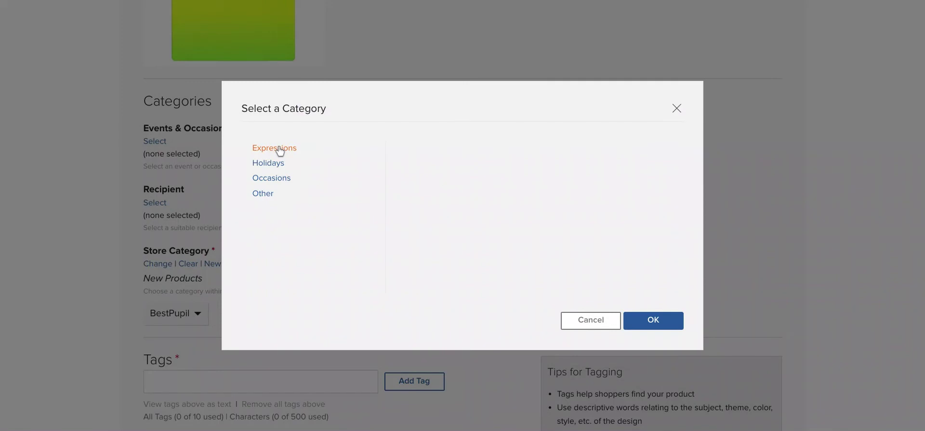
left_click(267, 163)
scroll(481, 189, "down", 3)
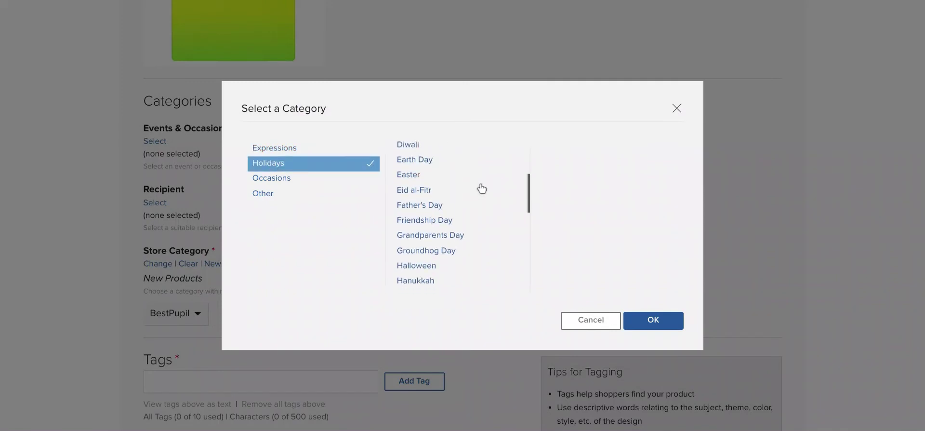
scroll(480, 188, "down", 3)
left_click(482, 198)
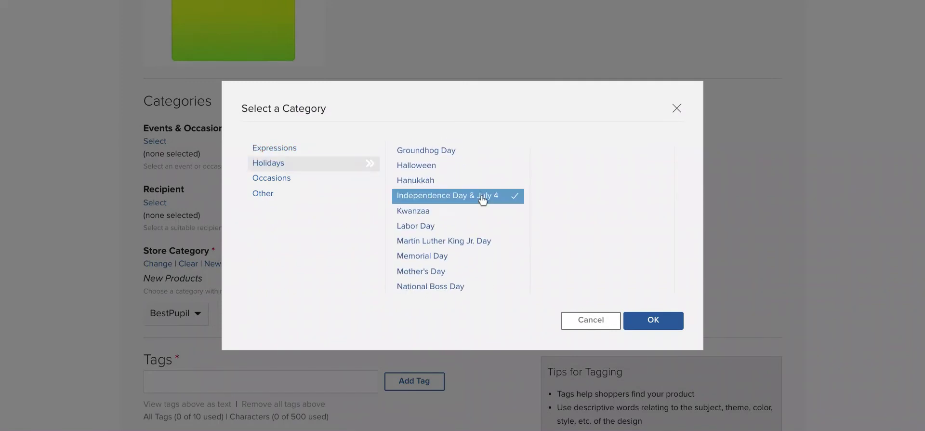
scroll(417, 193, "down", 5)
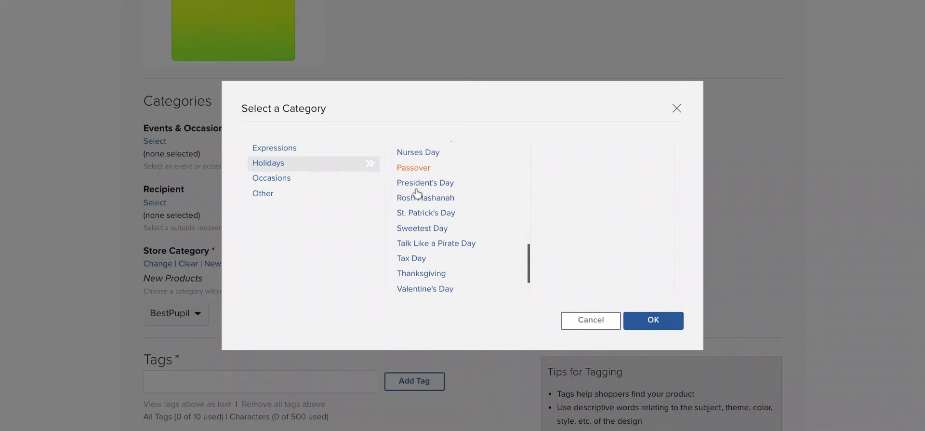
scroll(434, 209, "up", 10)
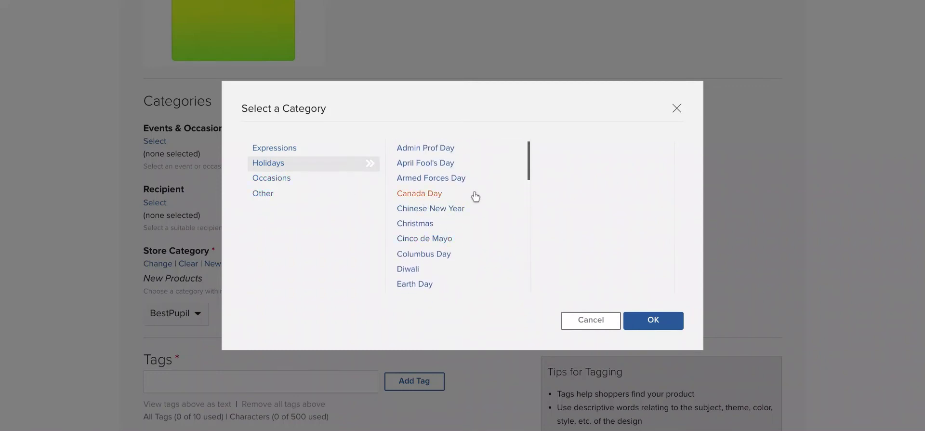
scroll(444, 204, "down", 4)
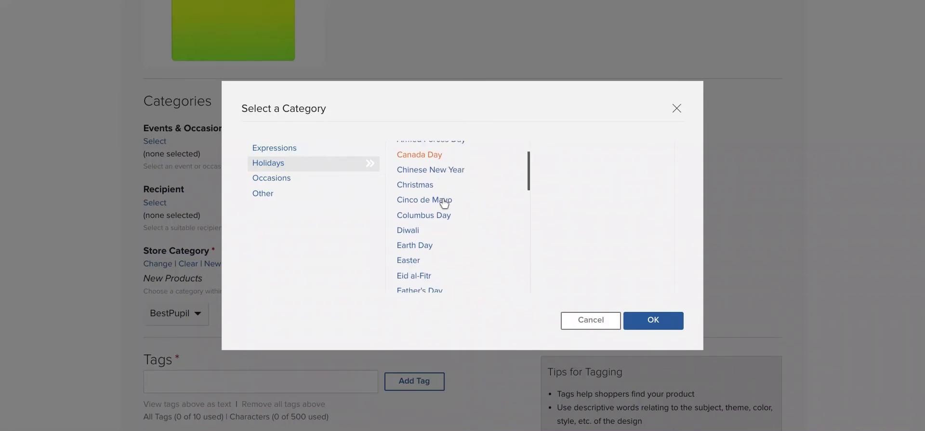
scroll(443, 204, "down", 3)
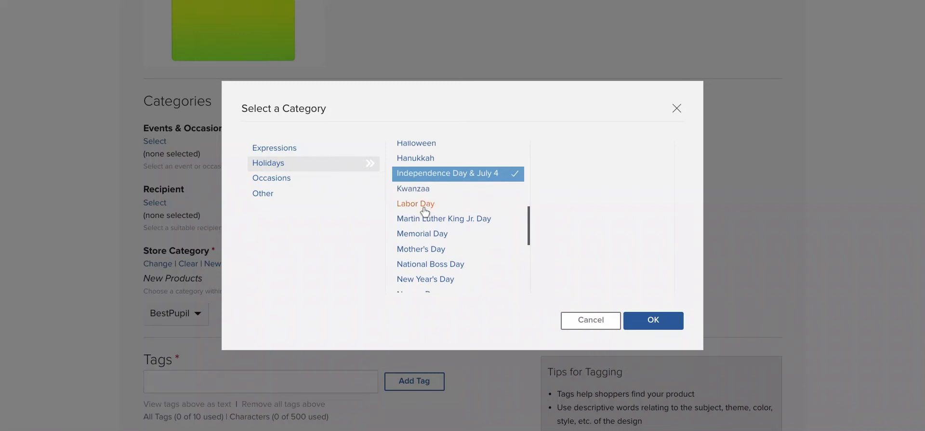
scroll(423, 208, "down", 3)
Look through the Occasions and Other event categories, including Special Days and Current Events, and cancel the category selection.
left_click(285, 178)
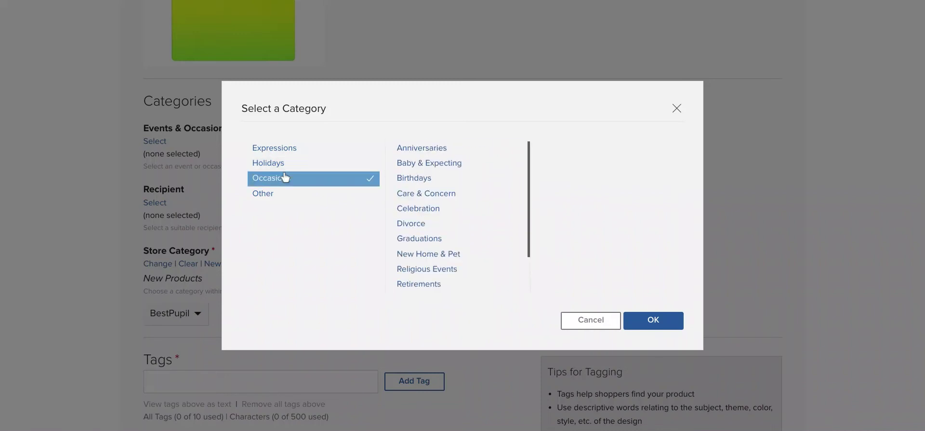
scroll(452, 199, "down", 1)
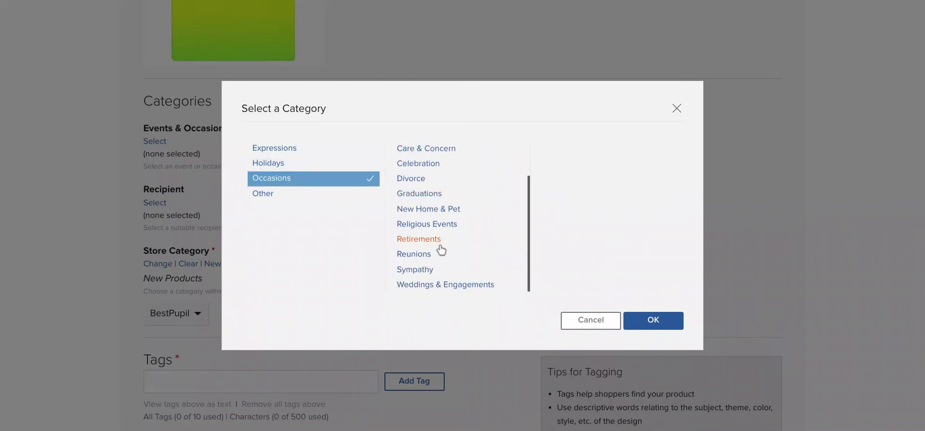
scroll(452, 246, "up", 1)
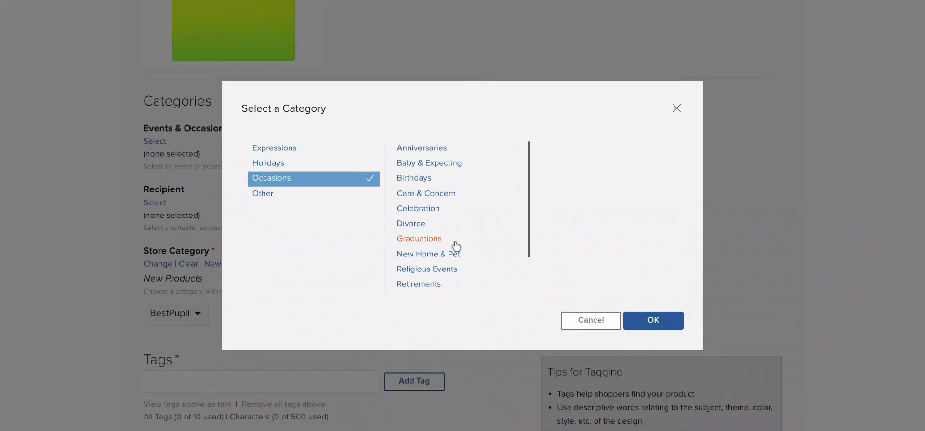
left_click(304, 199)
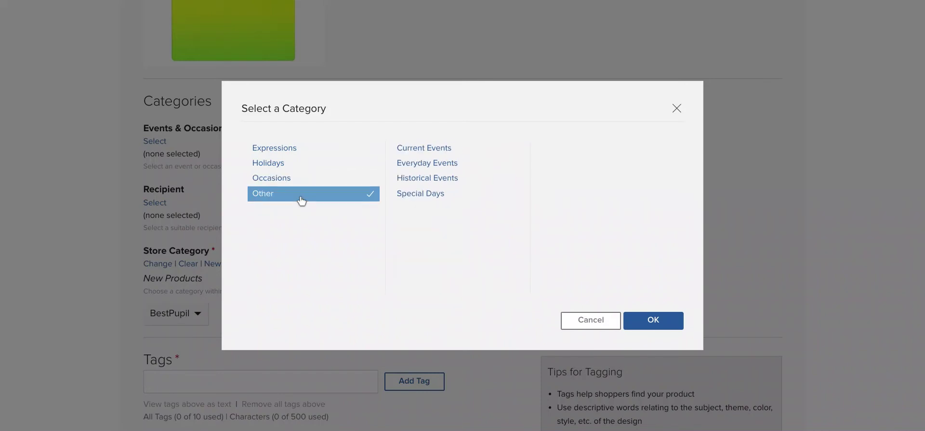
left_click(439, 180)
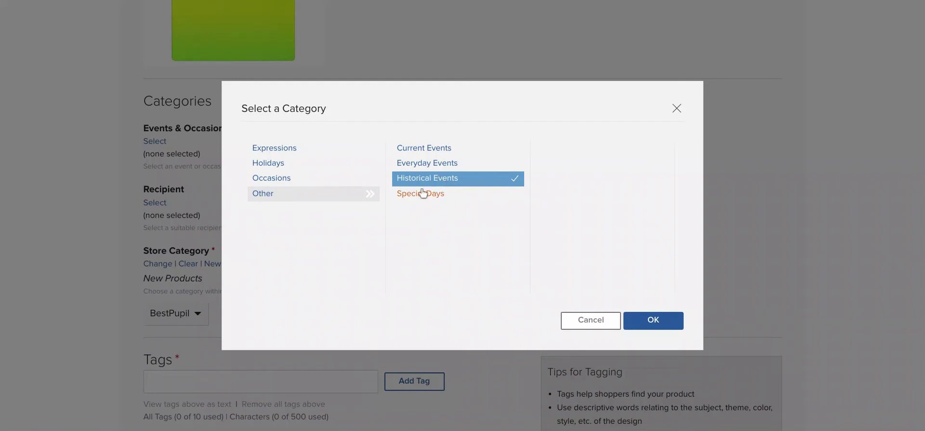
left_click(424, 193)
scroll(588, 203, "down", 2)
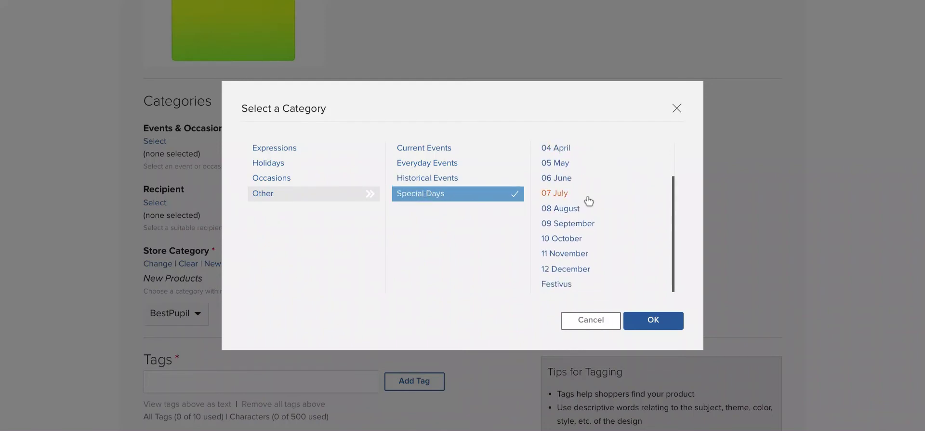
scroll(596, 243, "up", 2)
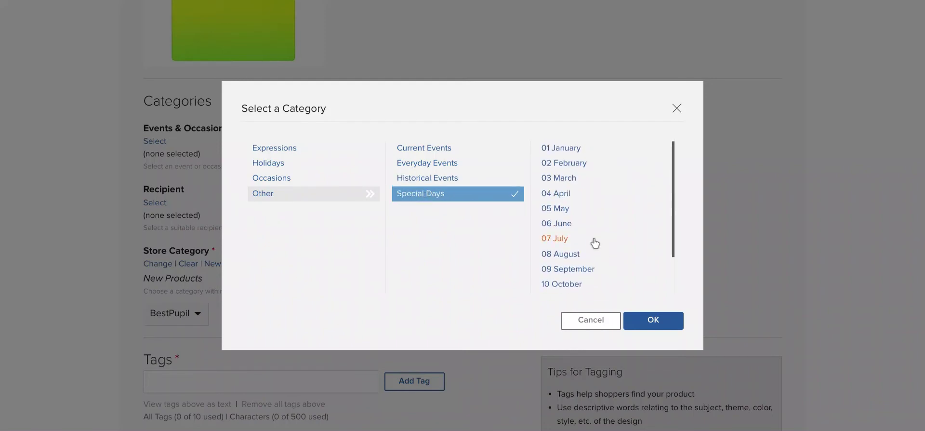
left_click(424, 147)
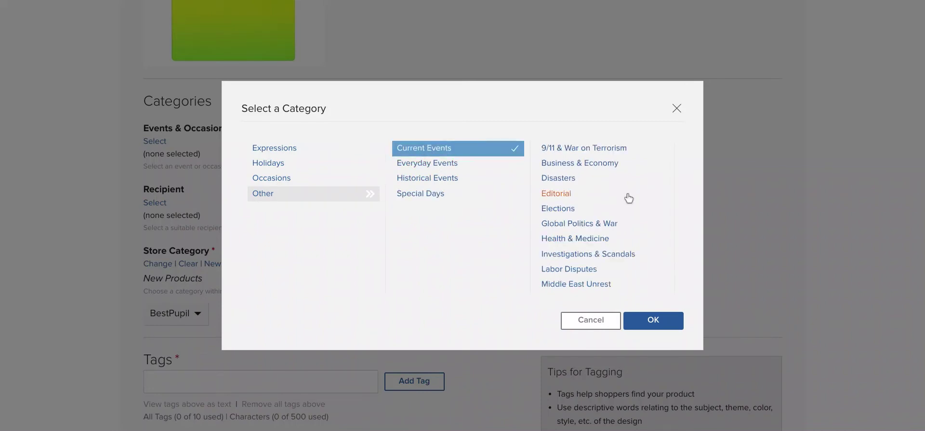
left_click(456, 165)
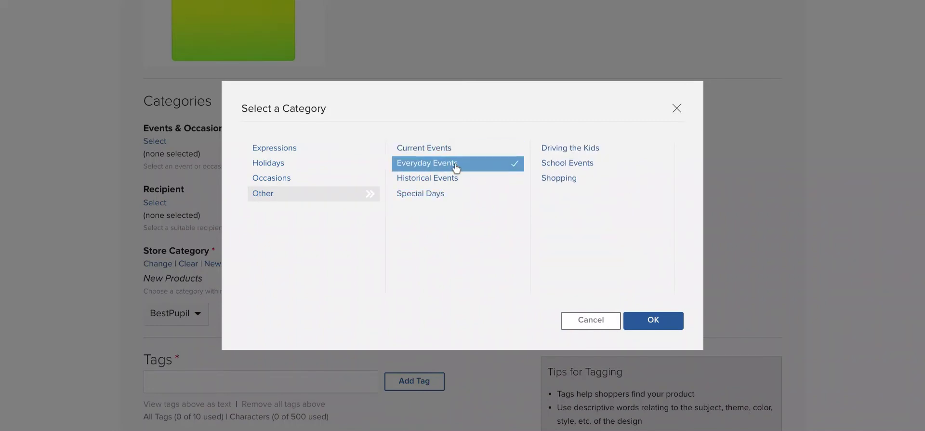
left_click(450, 179)
left_click(449, 197)
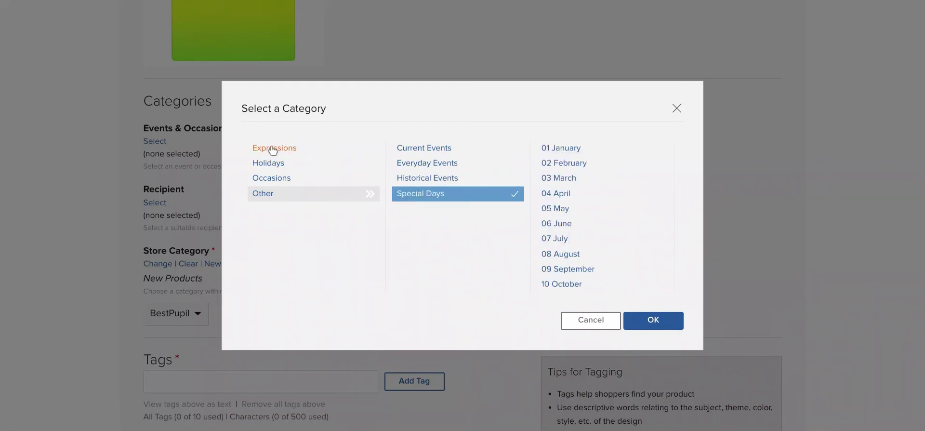
left_click(589, 320)
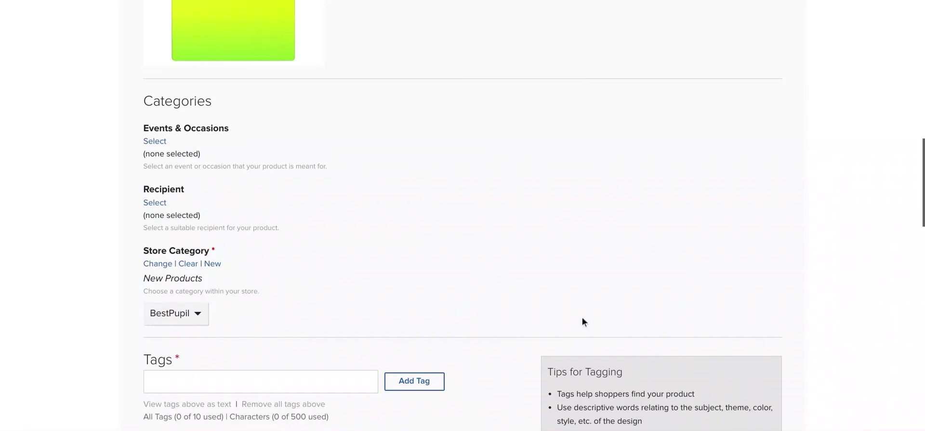
Browse the recipient groups and set the Recipient category to For Anyone > Administrative Professional.
left_click(158, 202)
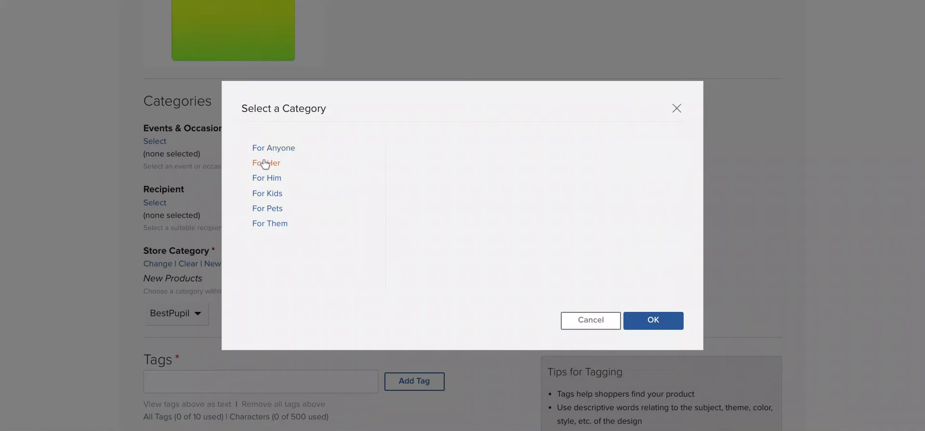
left_click(280, 226)
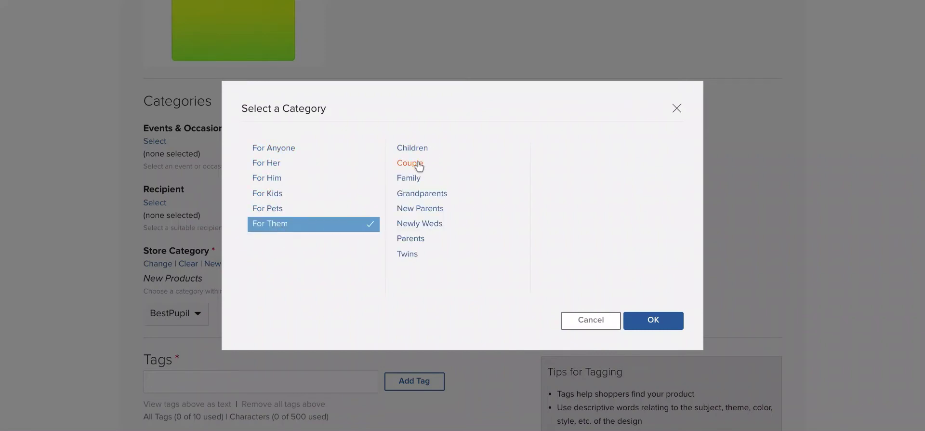
left_click(278, 146)
left_click(270, 163)
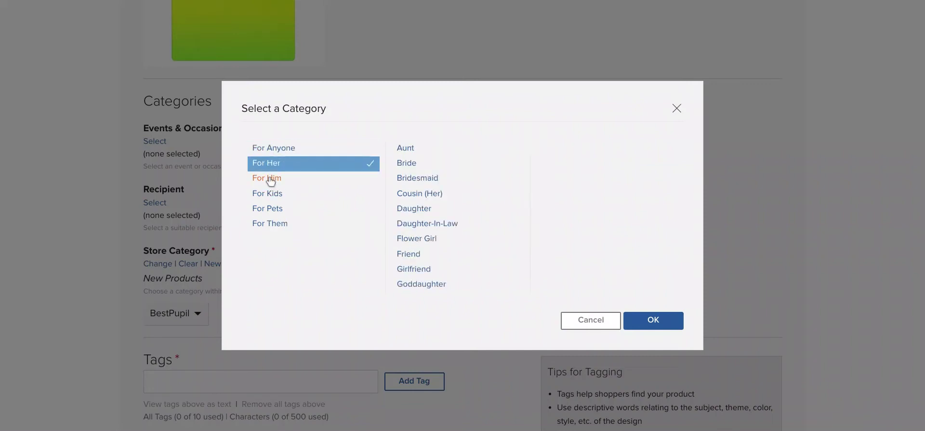
left_click(270, 179)
left_click(272, 194)
left_click(270, 208)
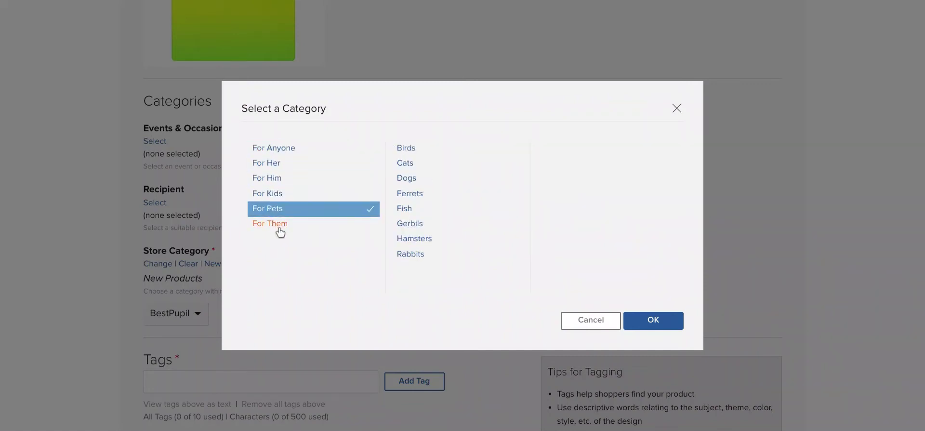
left_click(278, 227)
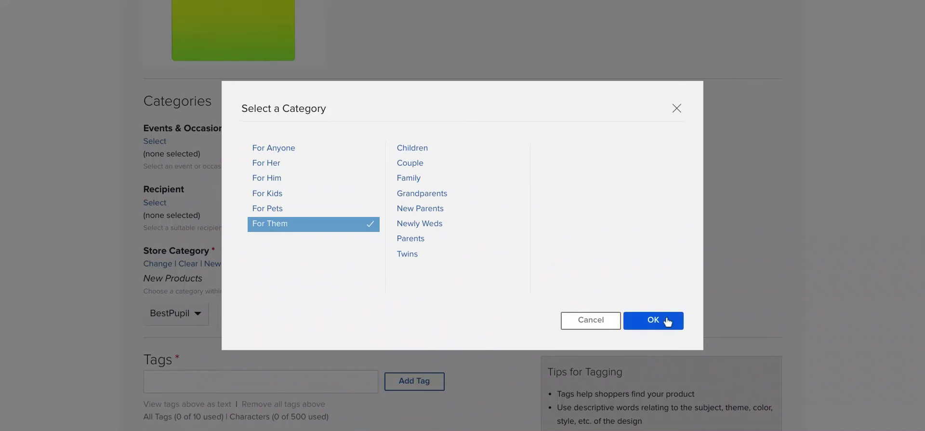
left_click(308, 148)
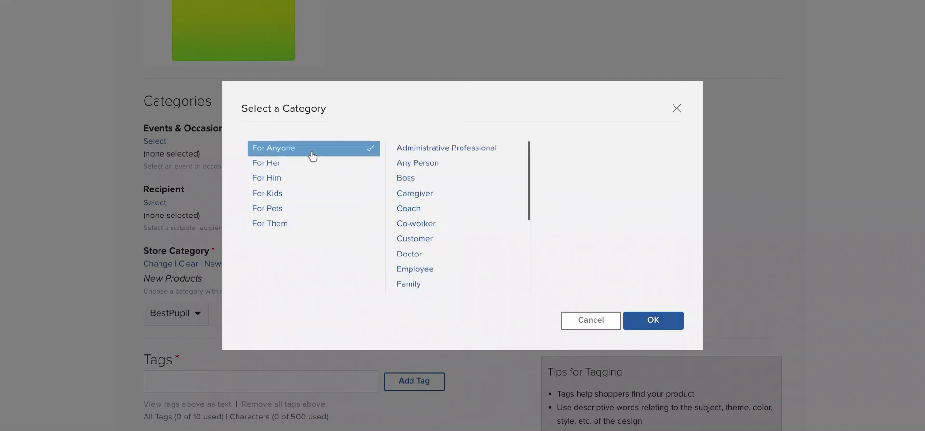
left_click(462, 147)
left_click(671, 325)
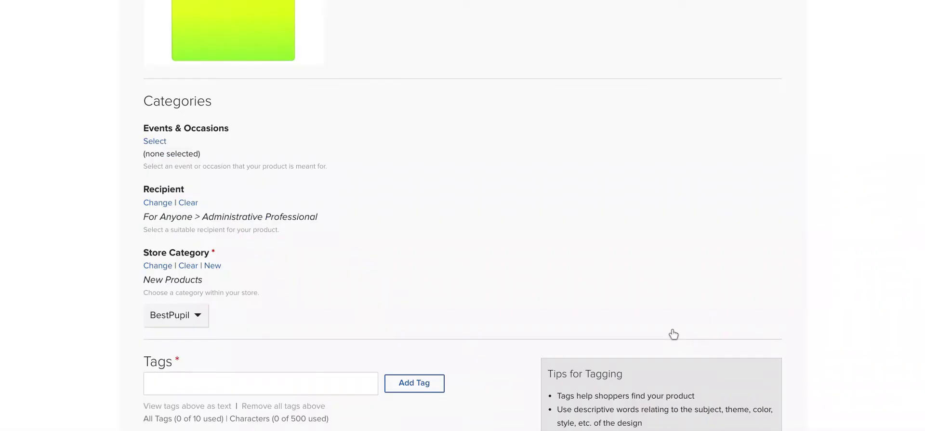
scroll(182, 289, "down", 1)
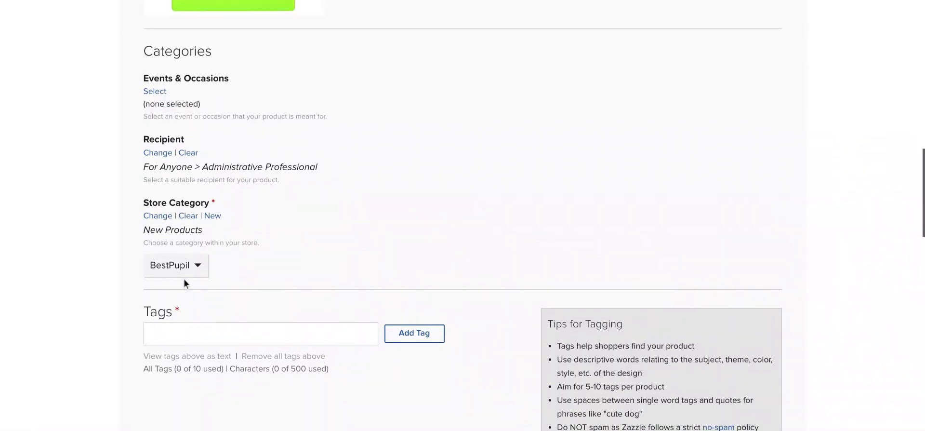
scroll(184, 283, "down", 1)
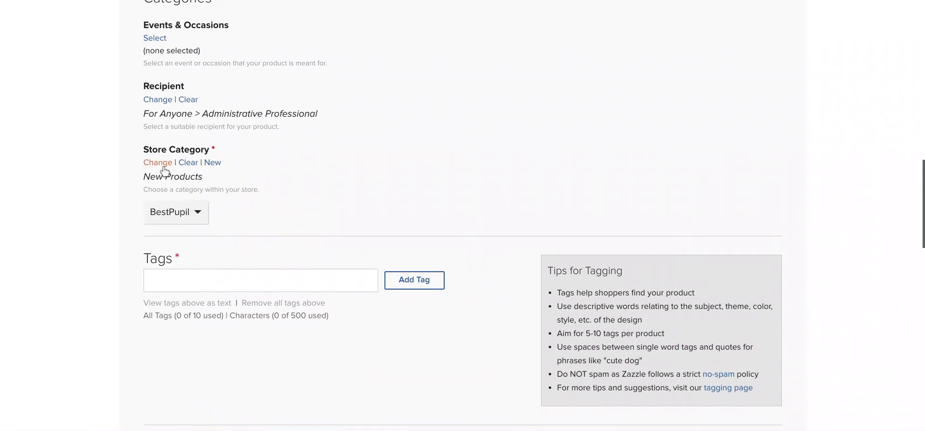
left_click(212, 167)
left_click(382, 174)
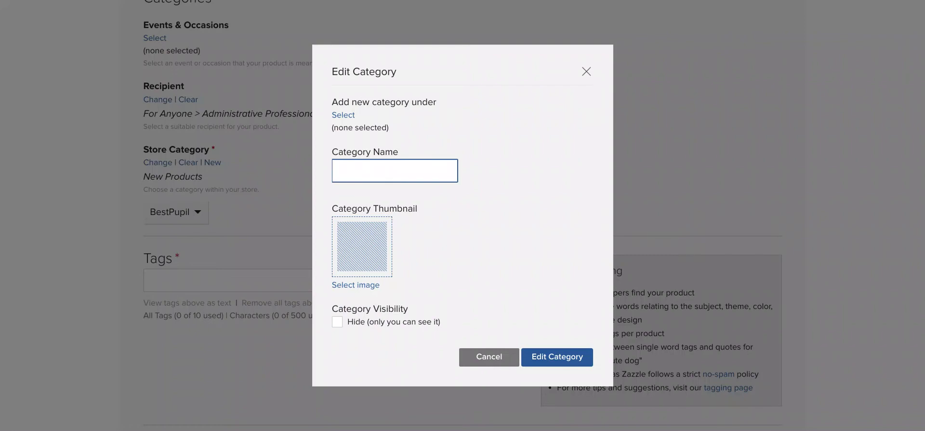
left_click(484, 357)
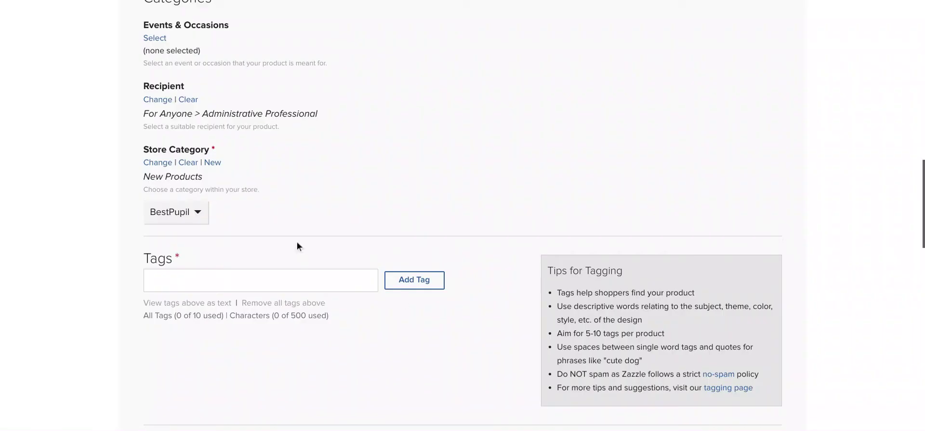
Change the store category to Clipboards.
left_click(167, 165)
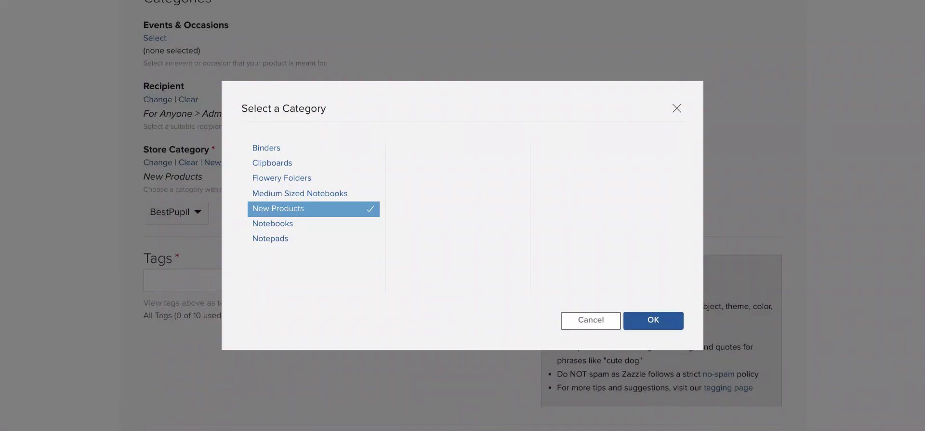
left_click(258, 164)
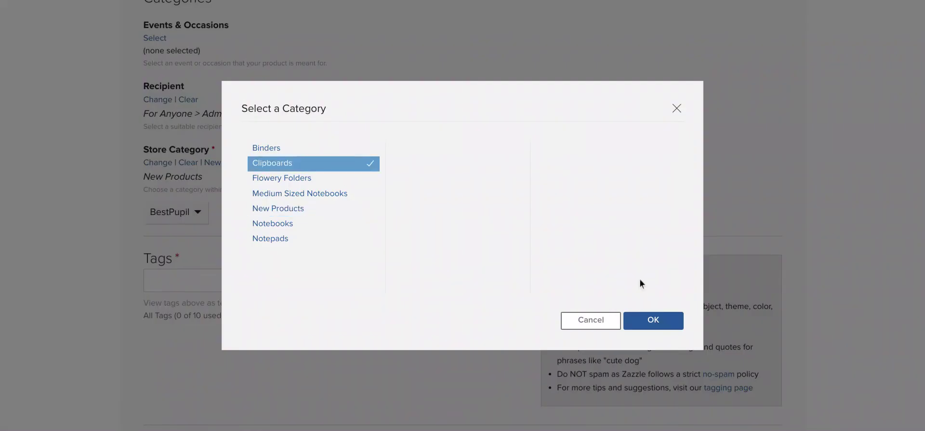
left_click(653, 319)
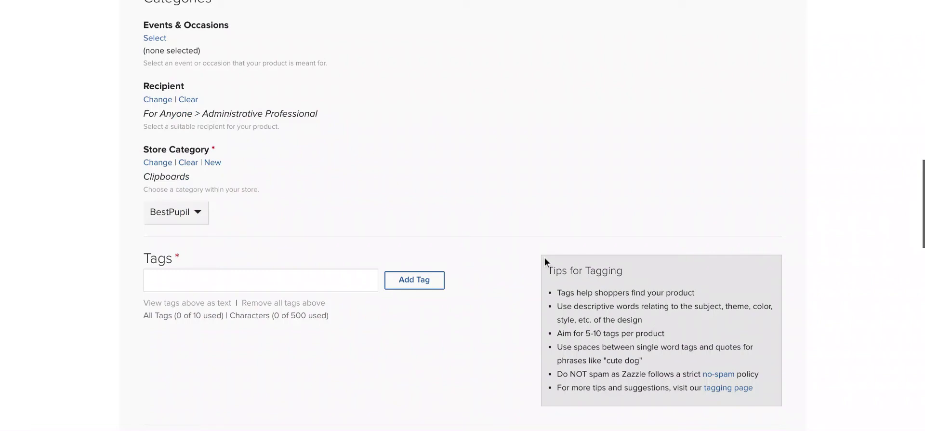
left_click(190, 278)
type("jam")
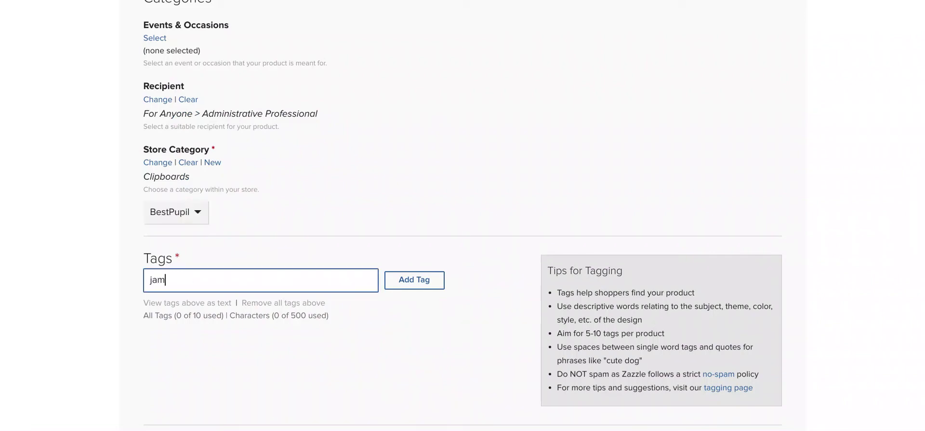
type("aican")
type("\"Jamaica")
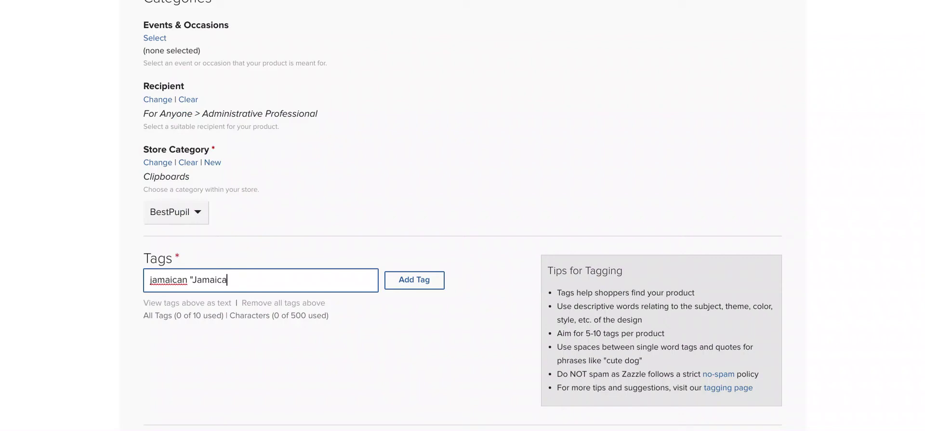
key("Tab")
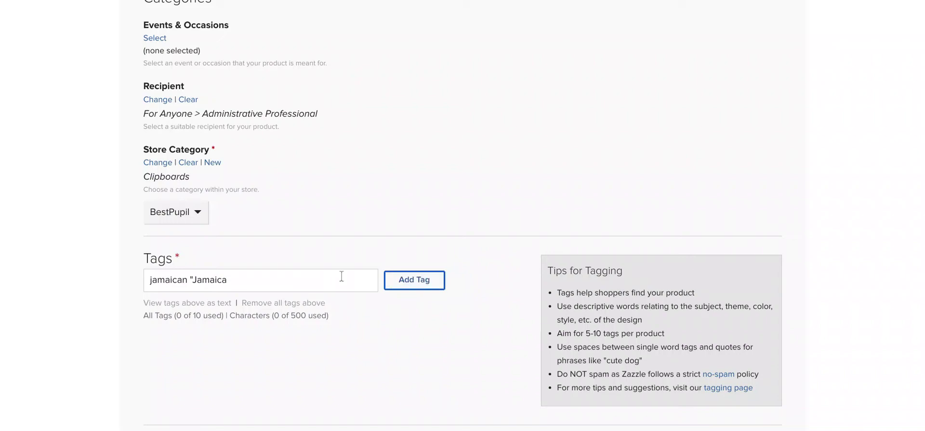
left_click(288, 276)
key("ctrl+a")
key("BackSpace")
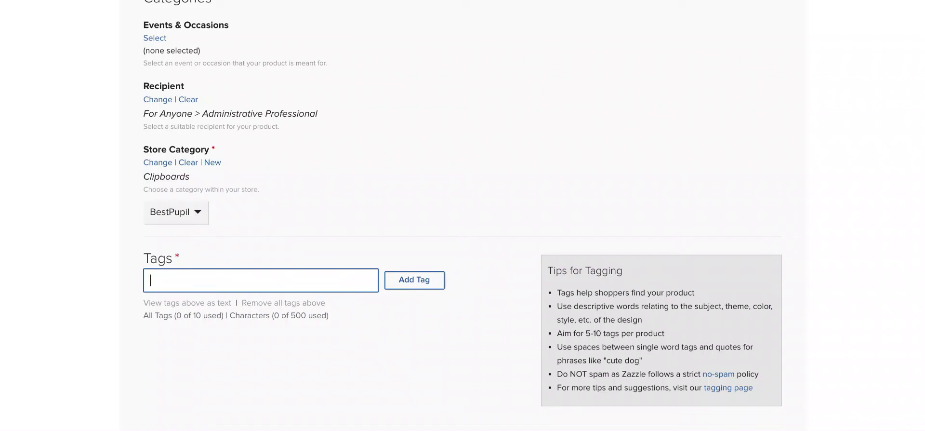
Try adding Jamaican and Jamaica as product tags and remove both of them.
type("\"Jamaican\"")
key("Return")
left_click(415, 283)
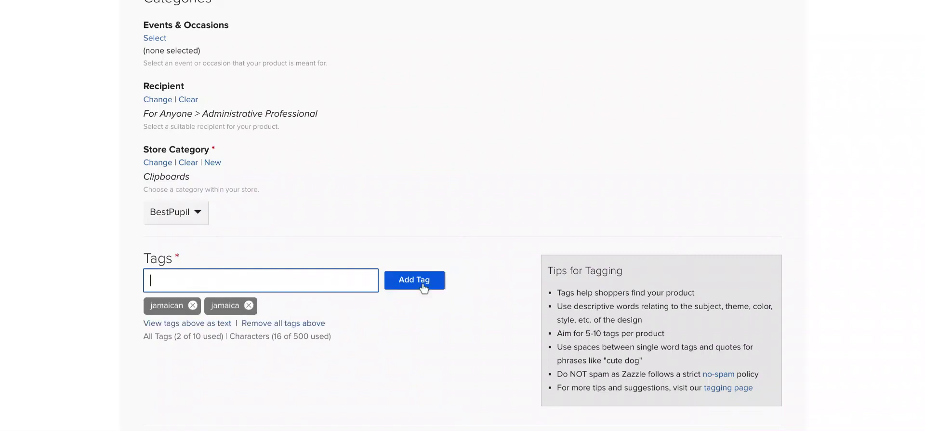
key("BackSpace")
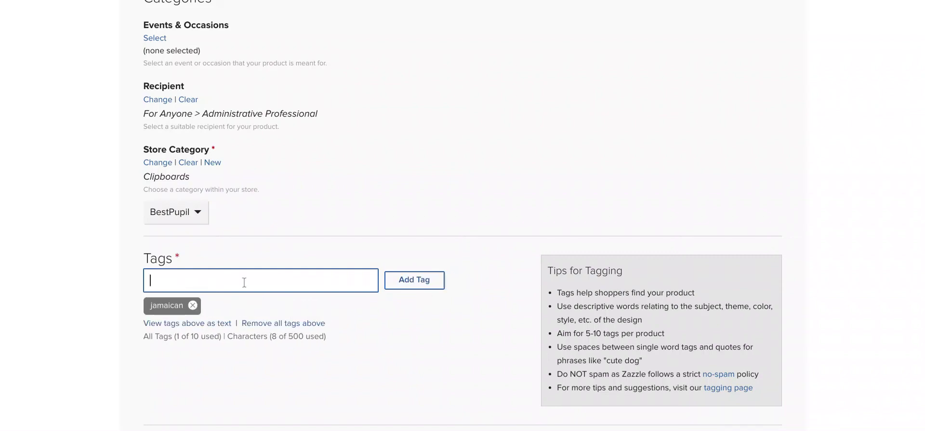
left_click(193, 304)
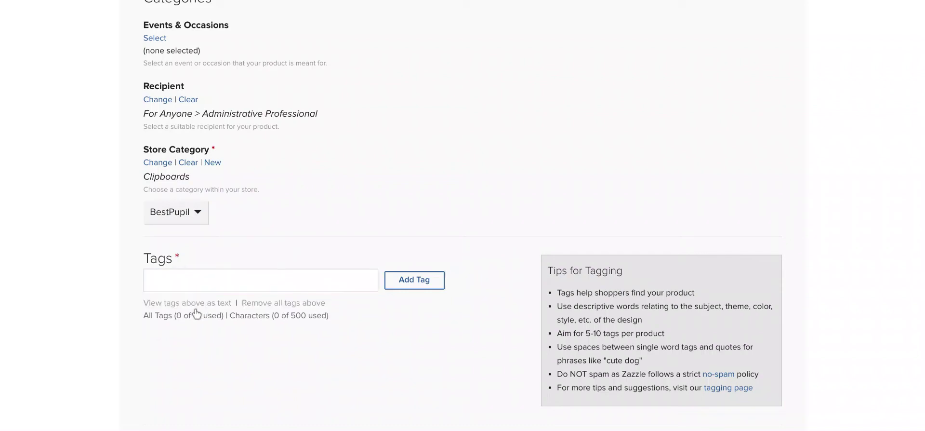
Add the product tags Jamaica, Jamaican, flag and Caribbean, and discard the leftover word "of".
left_click(208, 283)
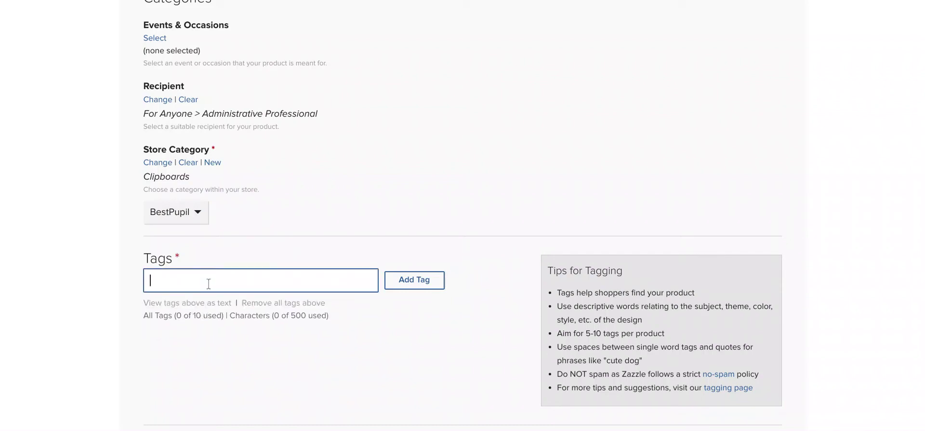
type("Jamaica")
key("space")
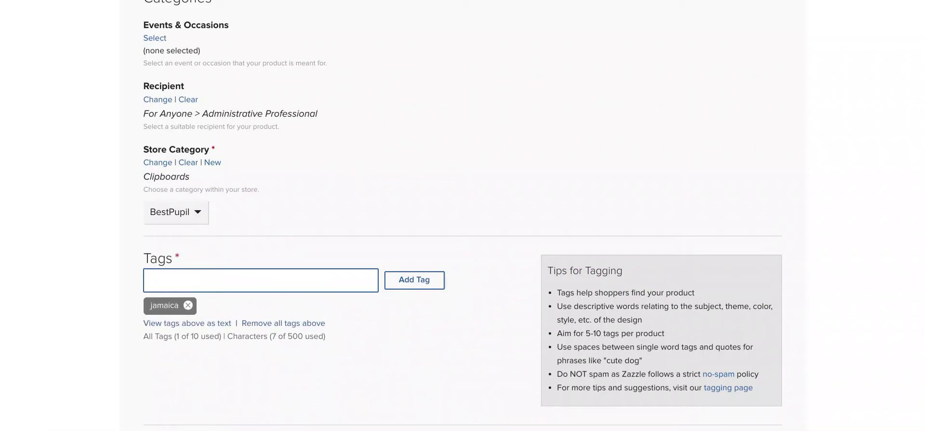
type("\"Jamaican\" flag of C")
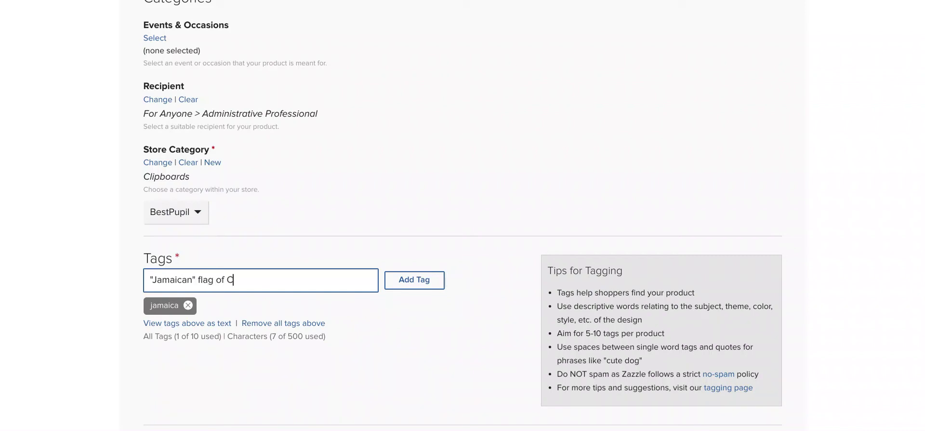
key("BackSpace")
type("Jamaican\" Caribbean")
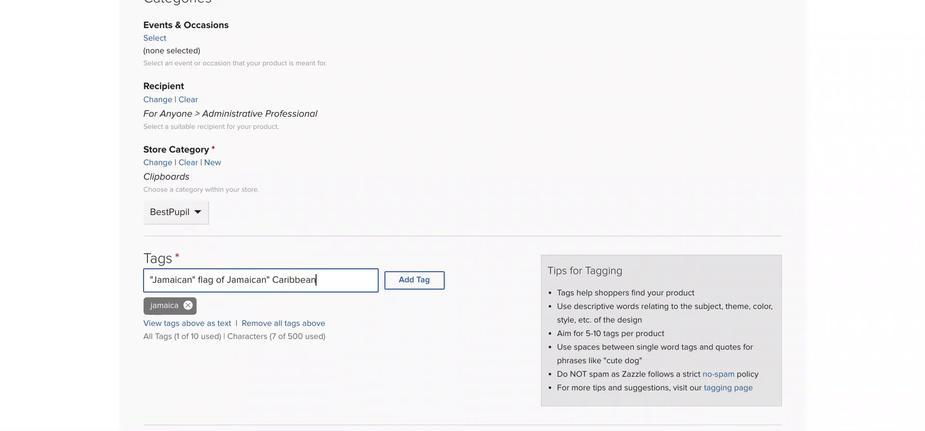
key("Return")
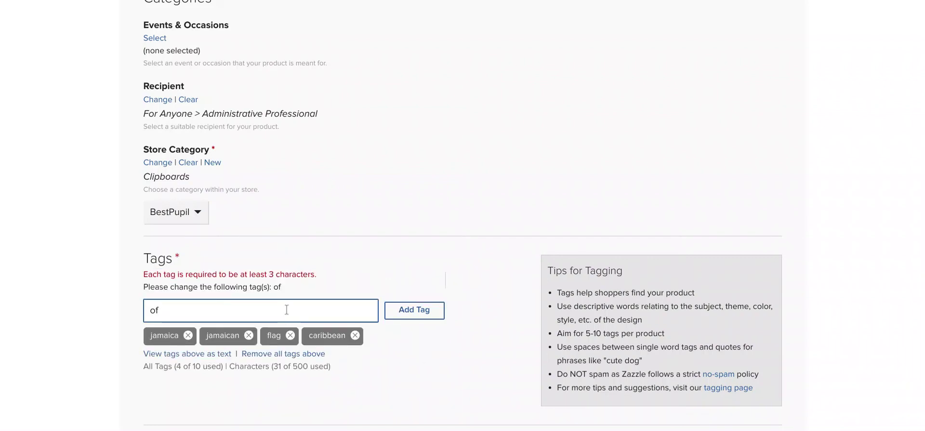
key("BackSpace")
key("BackSpace")
Try the Direct-only and Public product visibility options and set the visibility to Hidden (only you can see it).
scroll(318, 141, "down", 2)
scroll(318, 141, "down", 5)
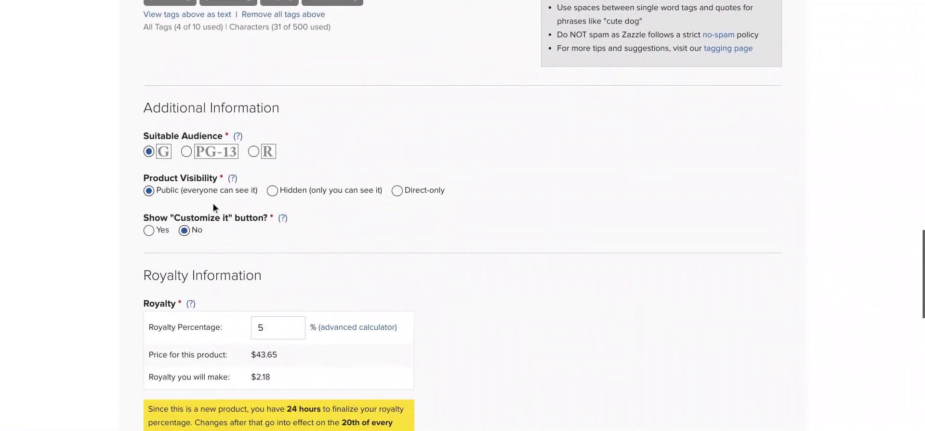
left_click(410, 197)
left_click(275, 194)
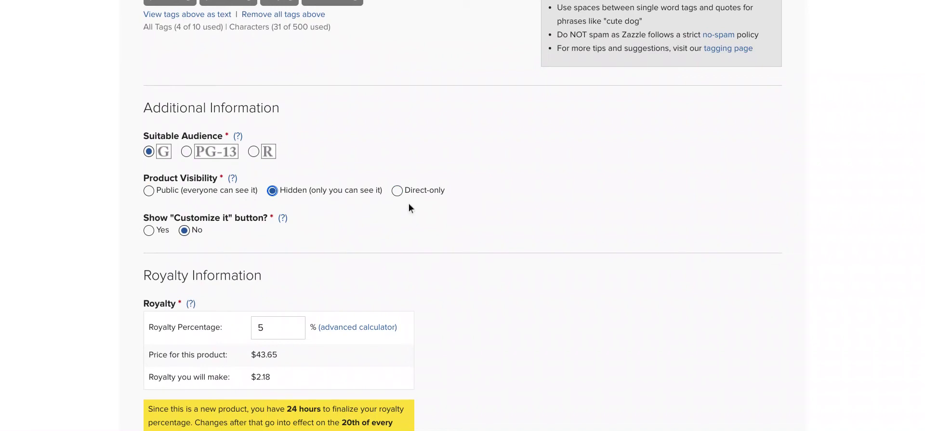
left_click(397, 194)
left_click(273, 190)
left_click(149, 190)
left_click(272, 191)
left_click(359, 196)
Try Yes for showing the "Customize it" button and return the choice to No.
scroll(339, 196, "down", 4)
left_click(149, 76)
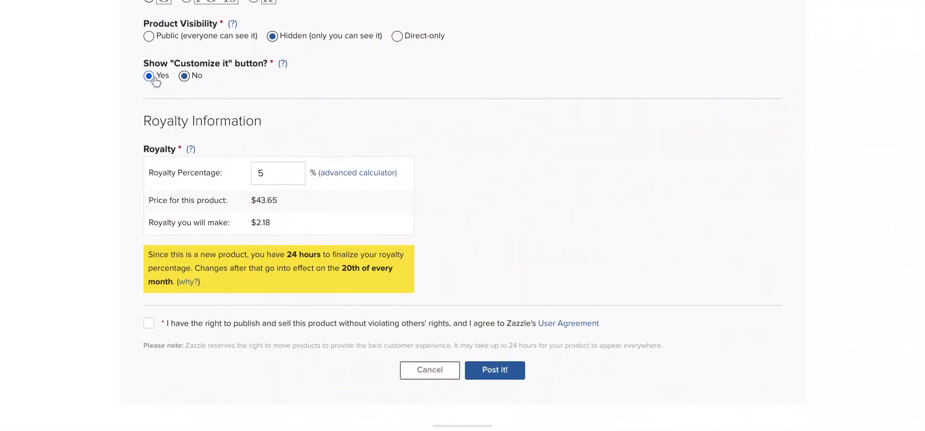
left_click(184, 77)
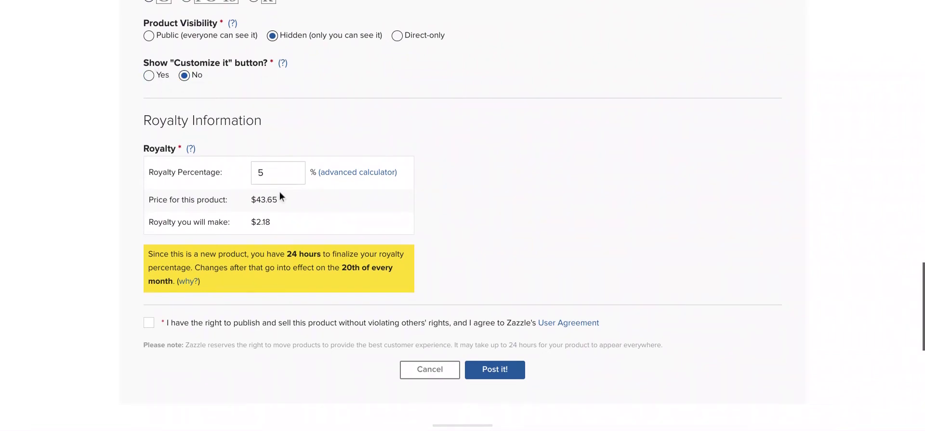
Set the product's royalty percentage to 12.
scroll(279, 192, "down", 1)
left_click(287, 127)
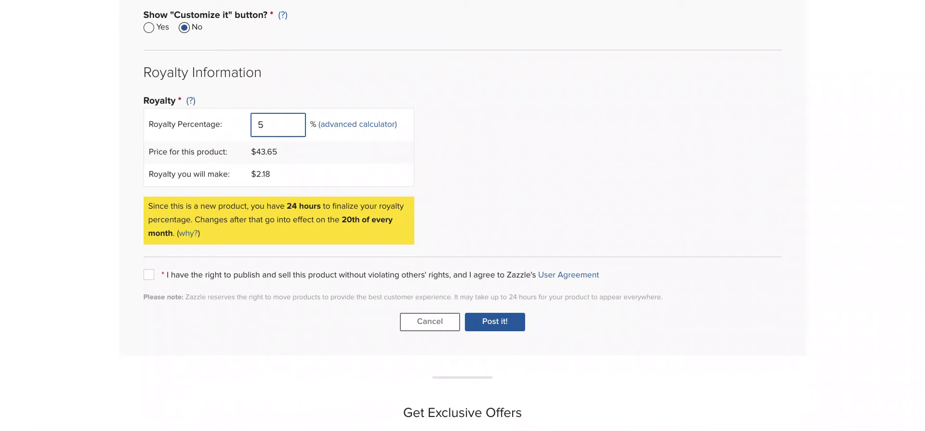
key("BackSpace")
type("12")
left_click(313, 158)
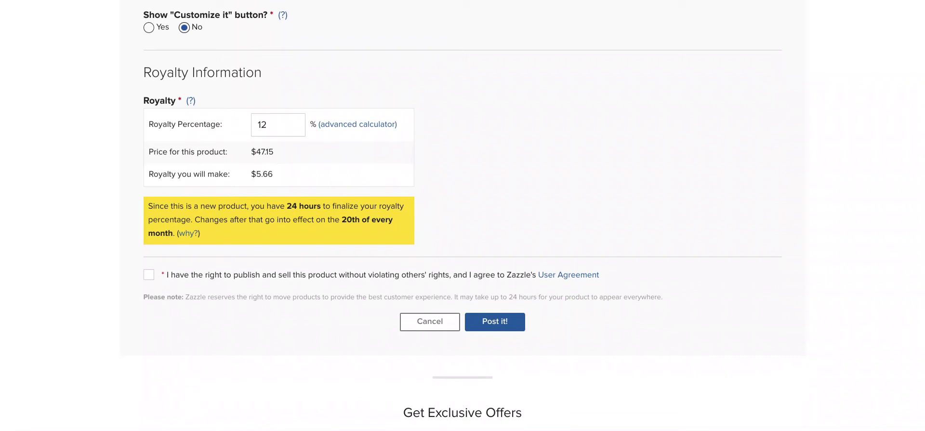
Accept the publishing rights statement and User Agreement, and change the royalty percentage to 10.
left_click(148, 274)
left_click(283, 128)
key("BackSpace")
type("0")
left_click(327, 158)
Review the completed sale form, post the Jamaican Flag Clipboard for sale and acknowledge the 24-hour notice.
scroll(326, 151, "up", 20)
scroll(326, 151, "down", 5)
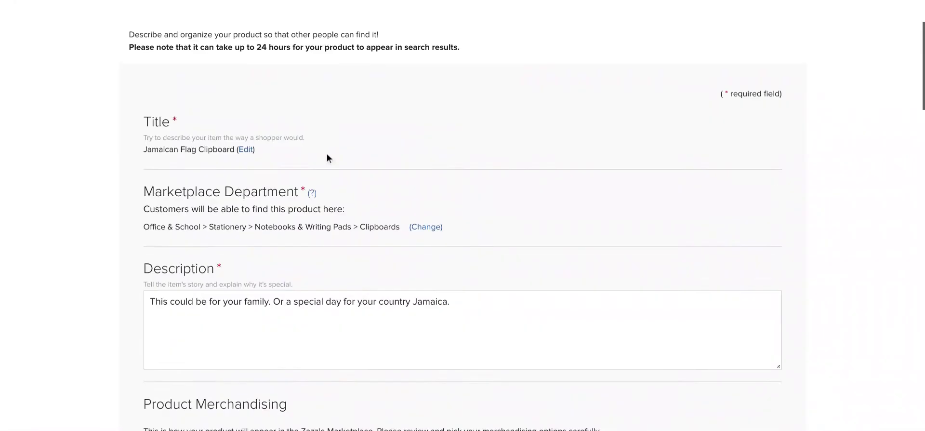
scroll(327, 156, "down", 20)
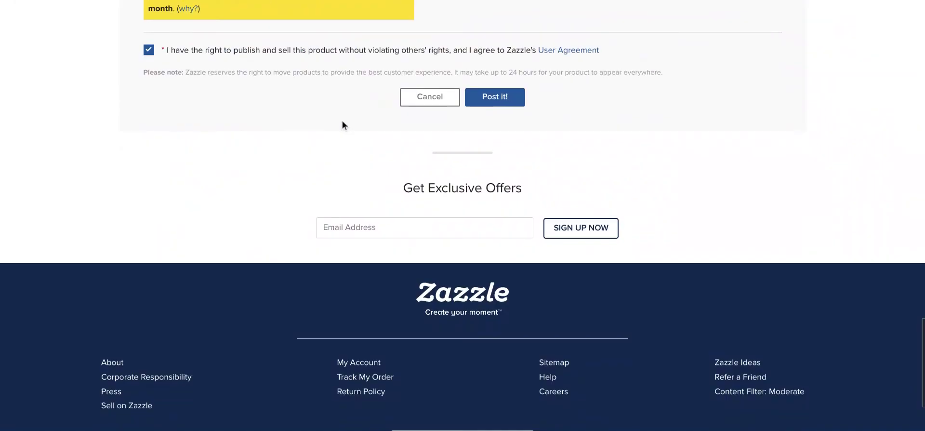
left_click(501, 102)
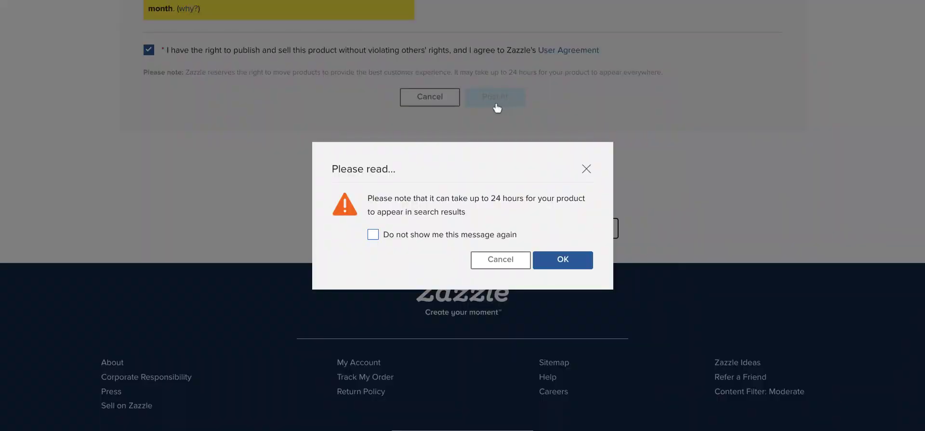
left_click(556, 260)
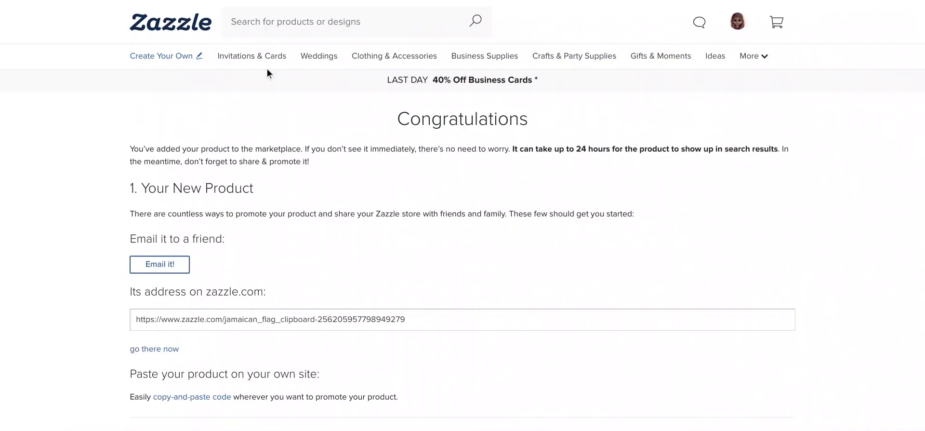
Review the sharing and store options on the confirmation page and open the newly posted product's page.
scroll(337, 191, "down", 2)
scroll(338, 187, "down", 2)
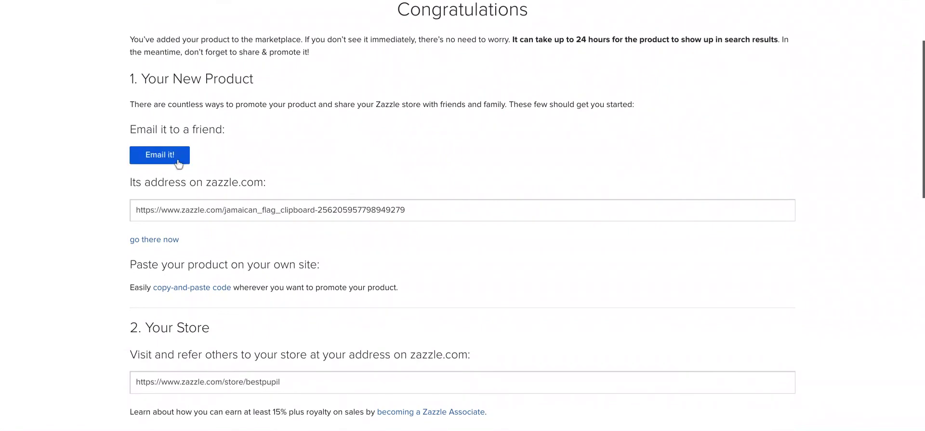
scroll(177, 165, "down", 1)
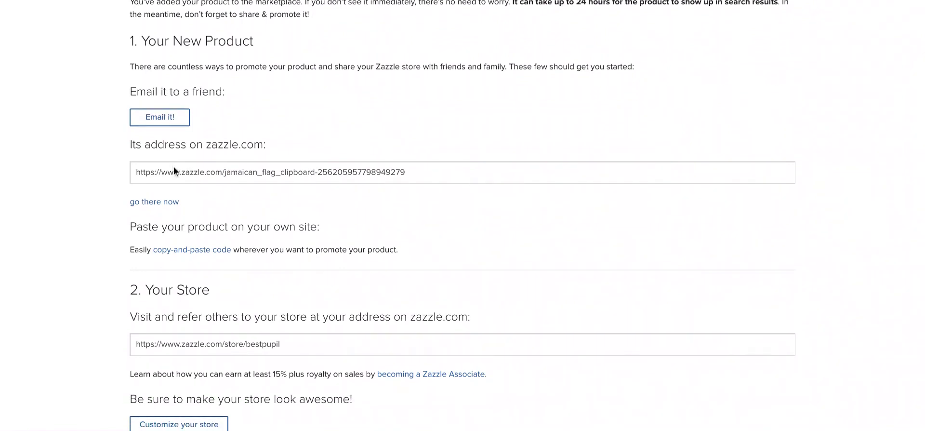
scroll(205, 138, "down", 2)
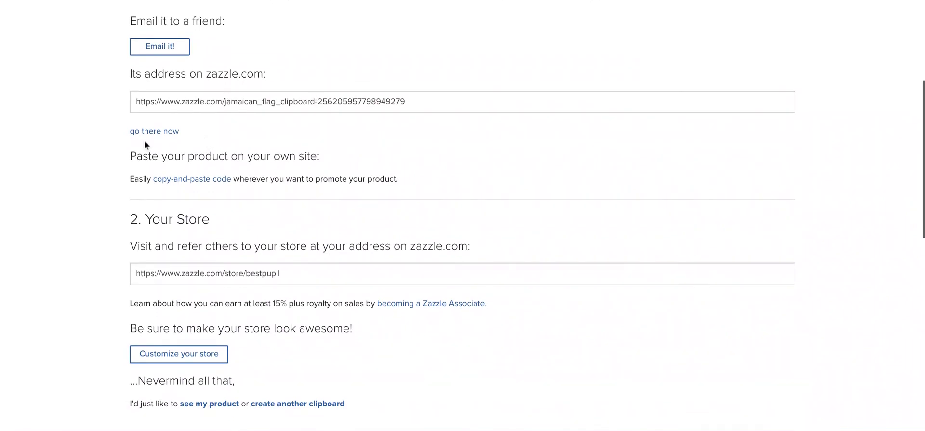
scroll(193, 187, "down", 3)
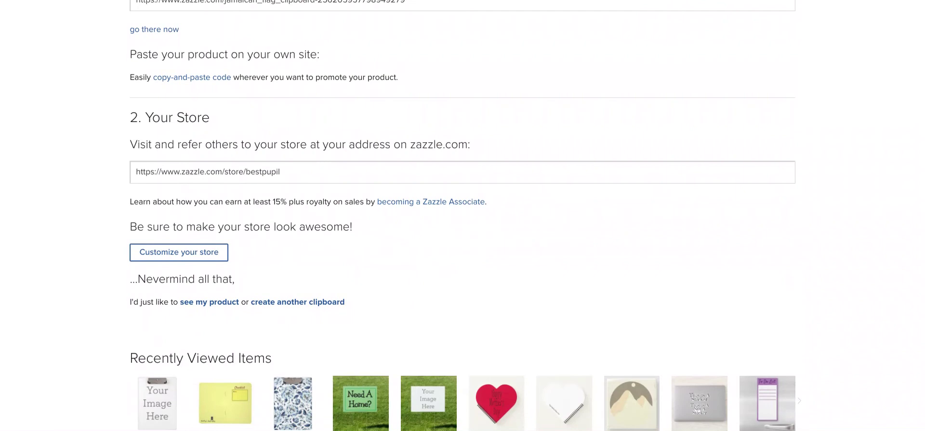
scroll(229, 192, "down", 2)
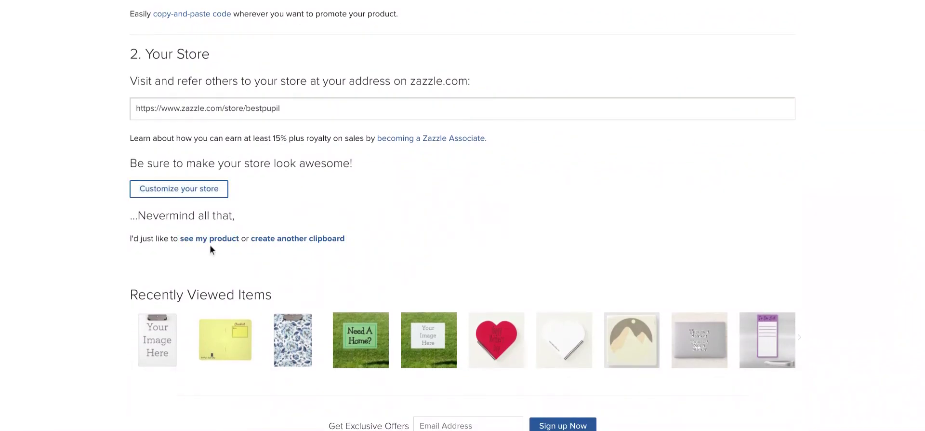
left_click(298, 240)
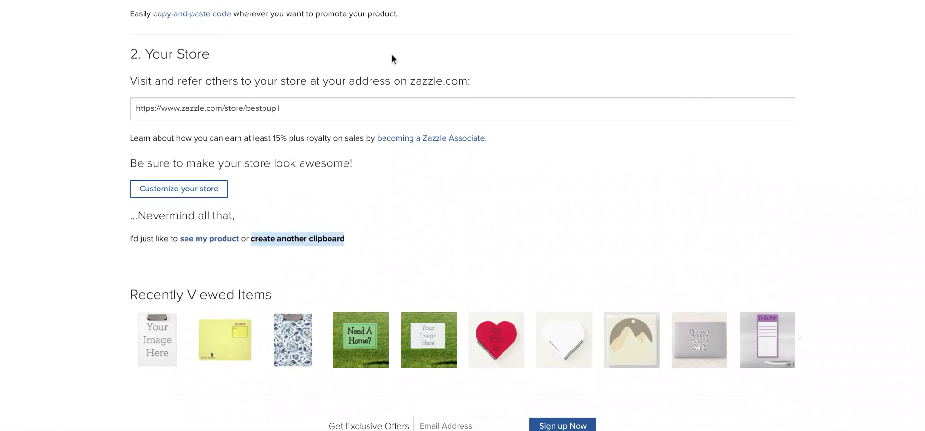
left_click(203, 242)
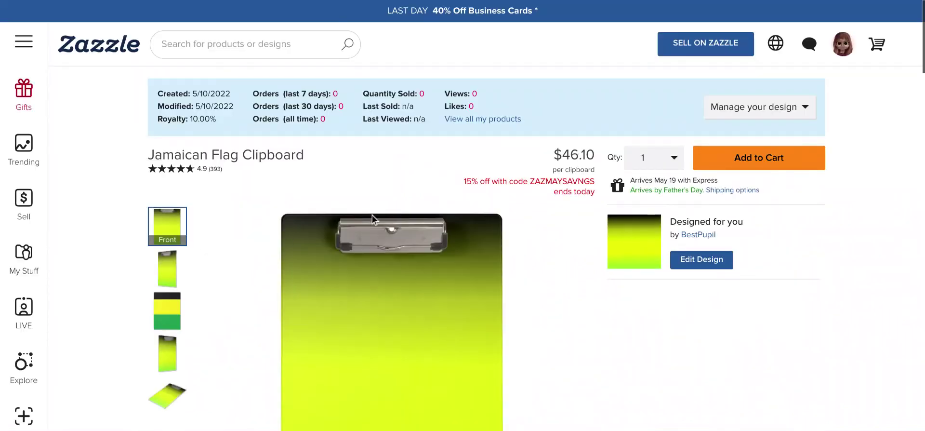
Examine the posted clipboard's left, back and front views on its product page.
scroll(372, 215, "down", 4)
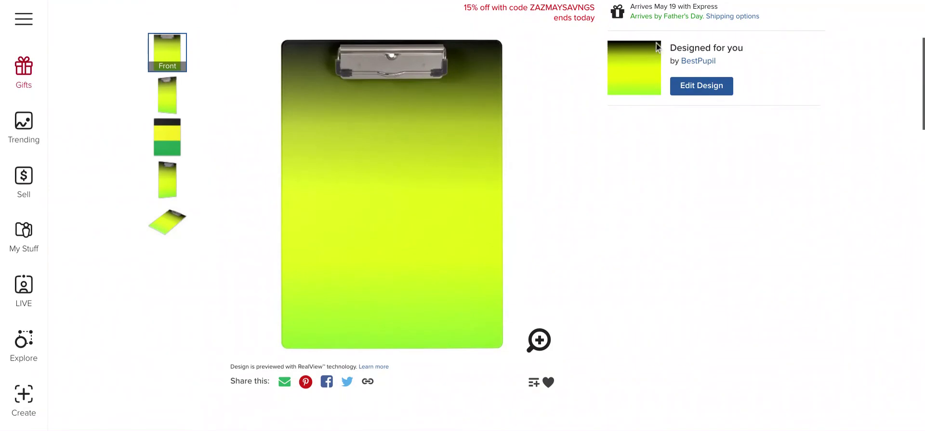
scroll(392, 126, "up", 1)
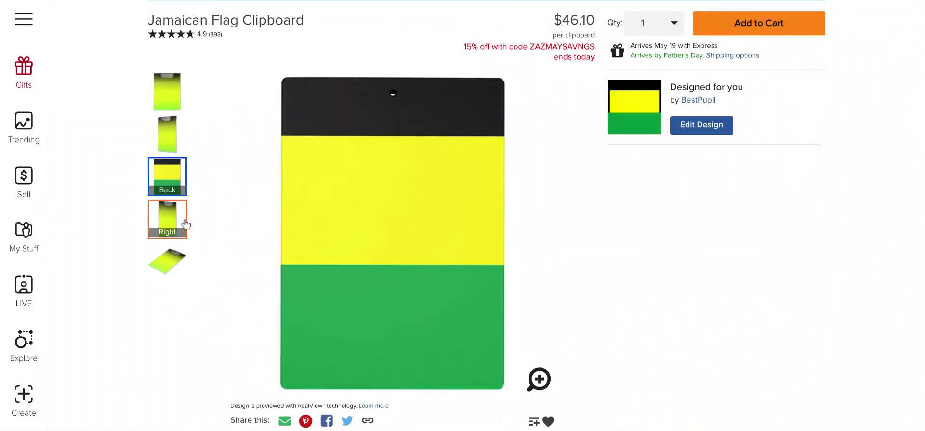
left_click(167, 140)
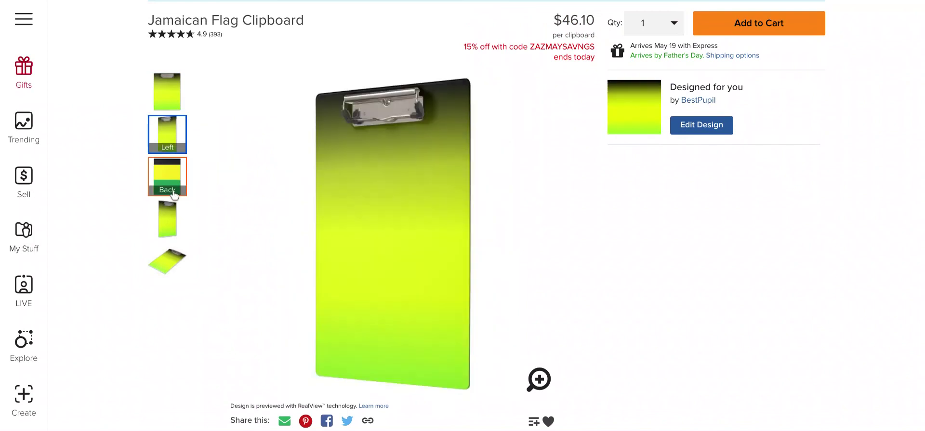
left_click(172, 192)
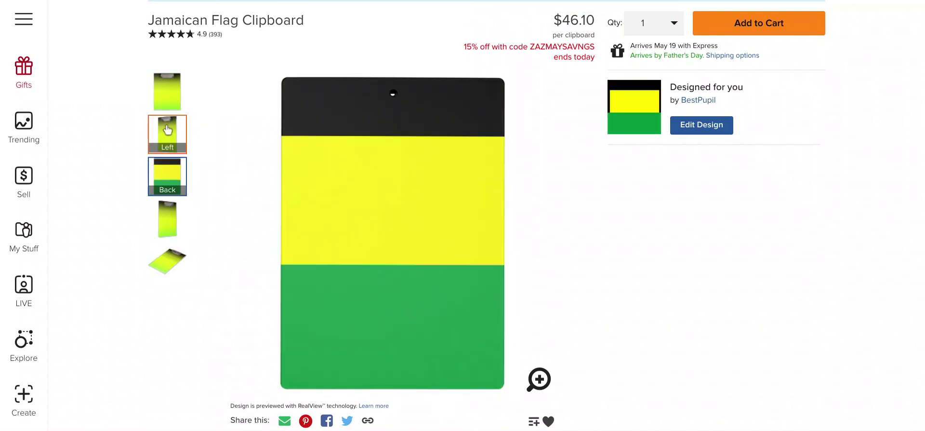
left_click(167, 93)
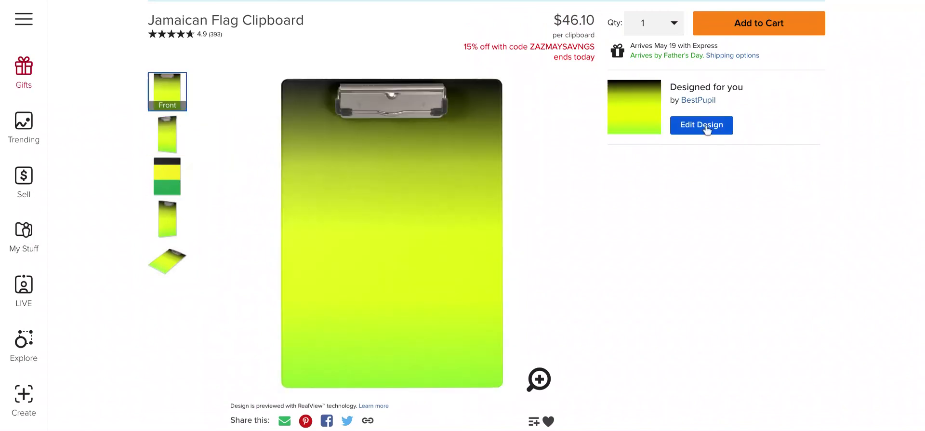
Open the clipboard's design for editing and delete both rectangles from its back side.
left_click(706, 128)
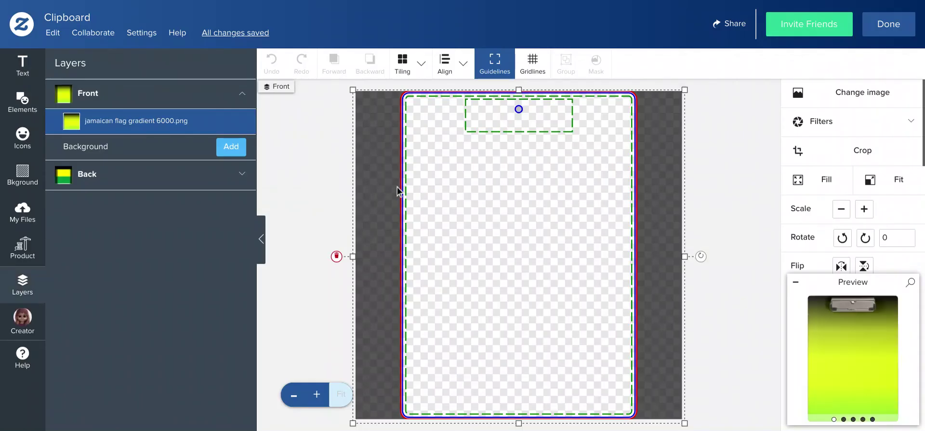
left_click(123, 174)
left_click(133, 130)
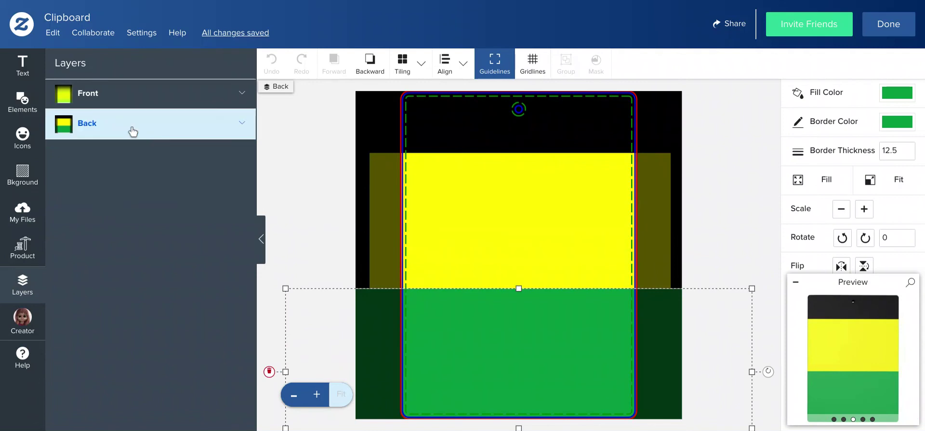
left_click(106, 96)
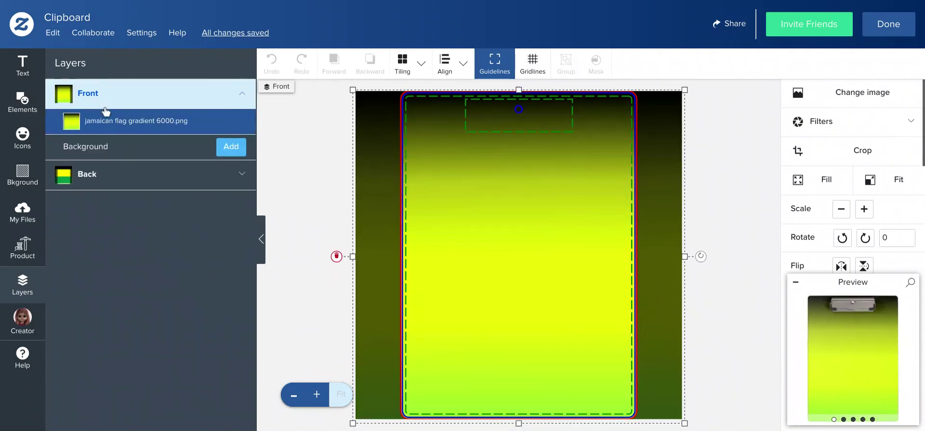
left_click(122, 173)
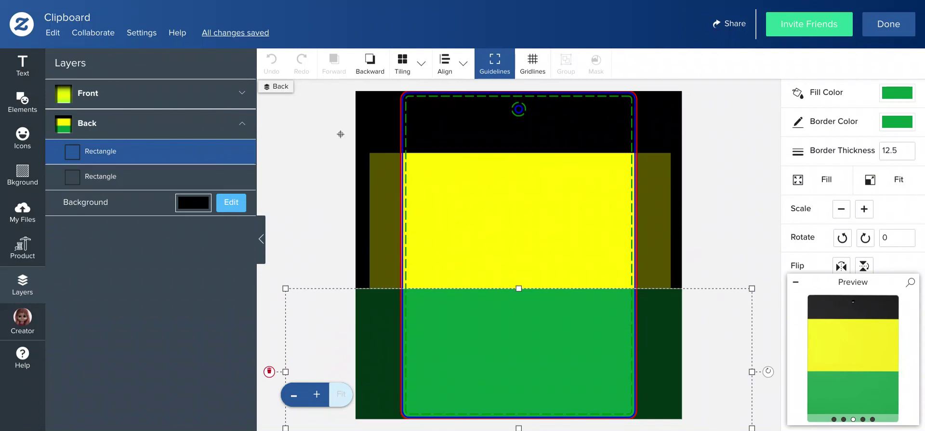
key("ctrl+a")
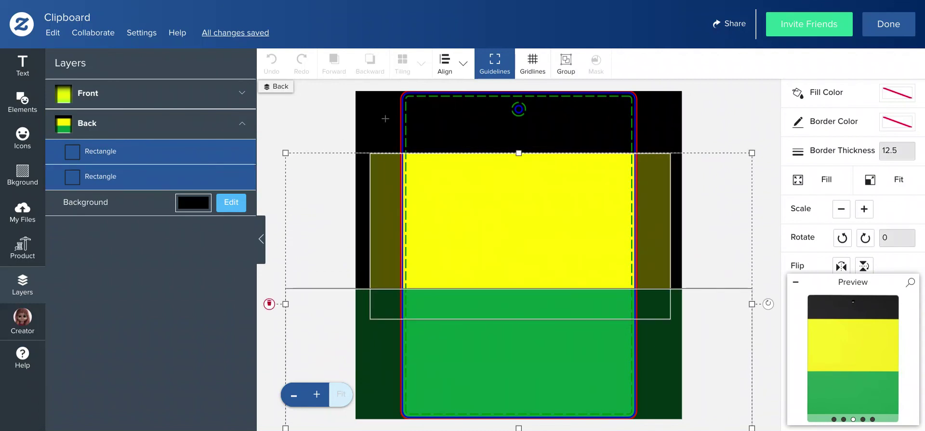
key("Delete")
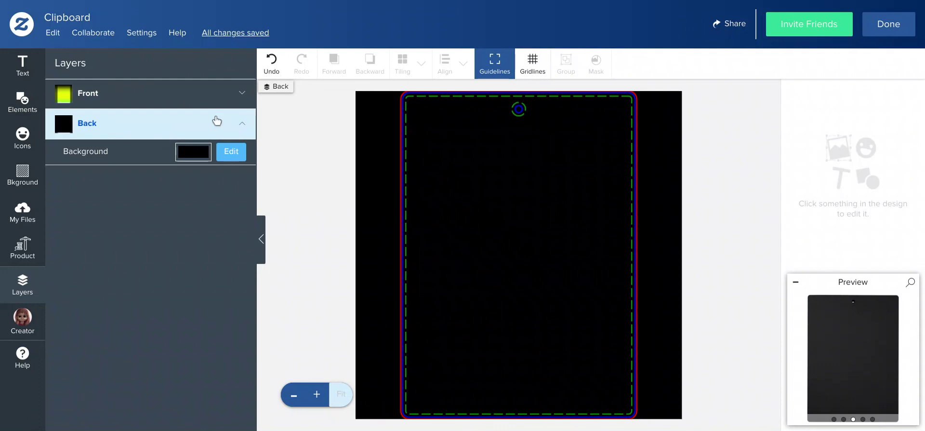
Copy the jamaican flag gradient 6000.png image from the clipboard's front and switch to the back side.
left_click(217, 120)
left_click(233, 128)
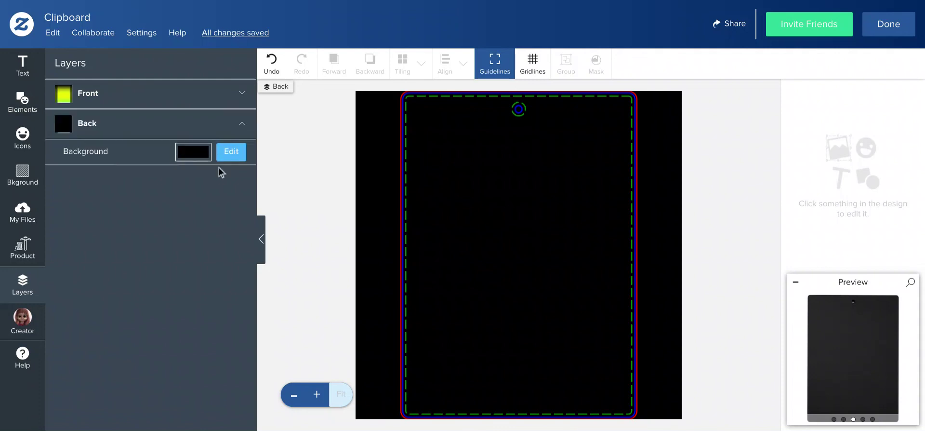
left_click(86, 95)
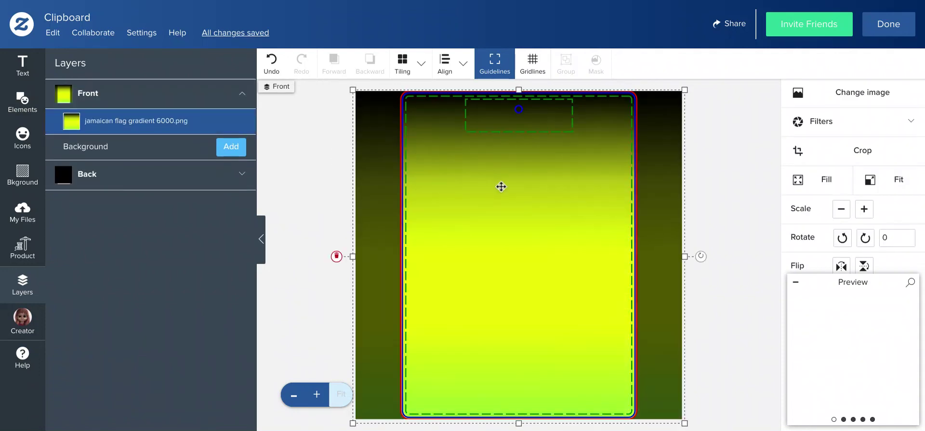
right_click(501, 188)
left_click(525, 202)
left_click(140, 178)
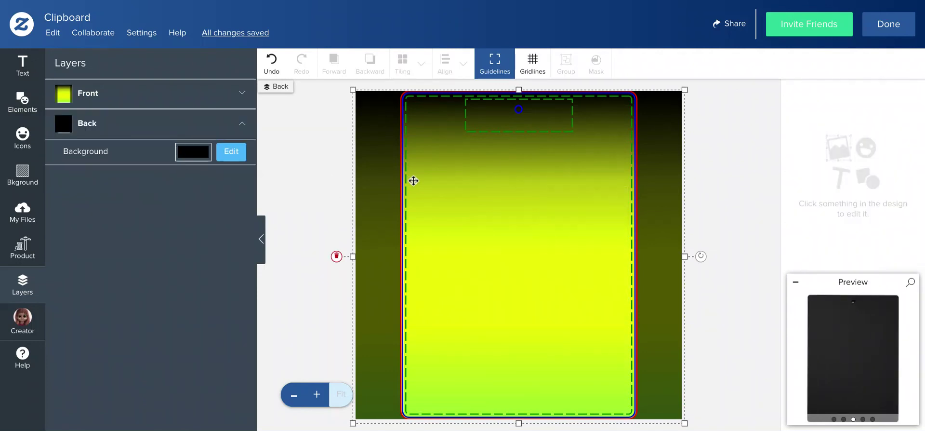
left_click(137, 130)
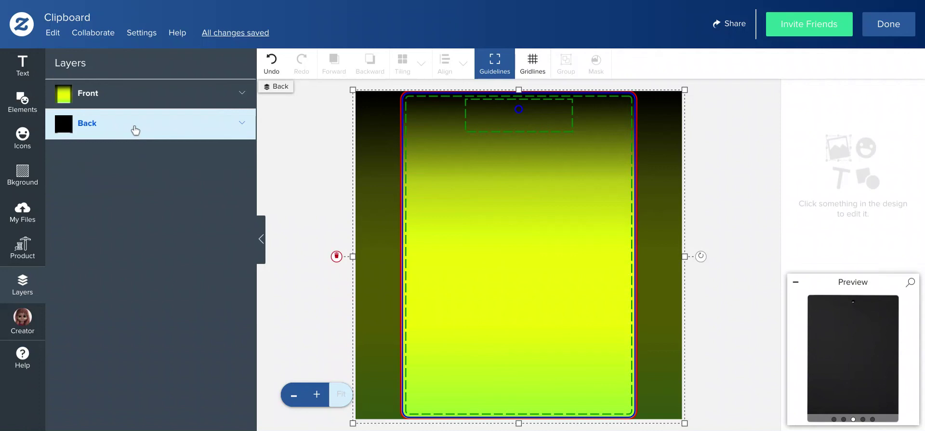
left_click(135, 136)
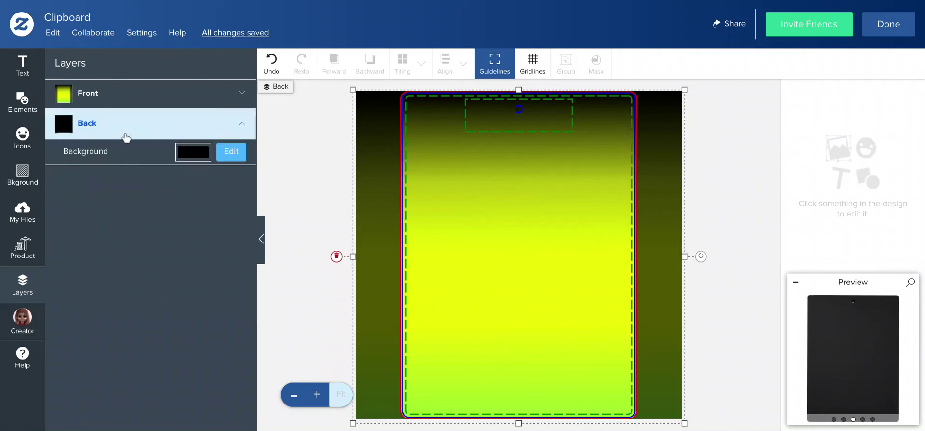
Try a transparent background for the clipboard's back side.
left_click(231, 151)
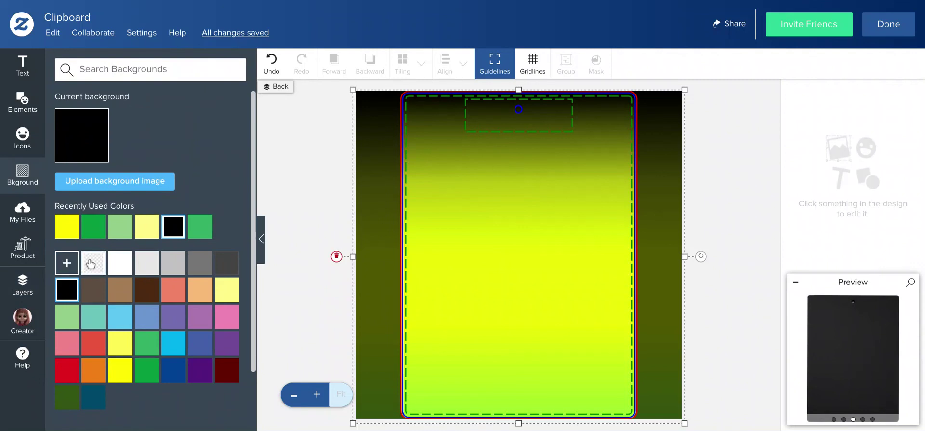
left_click(91, 262)
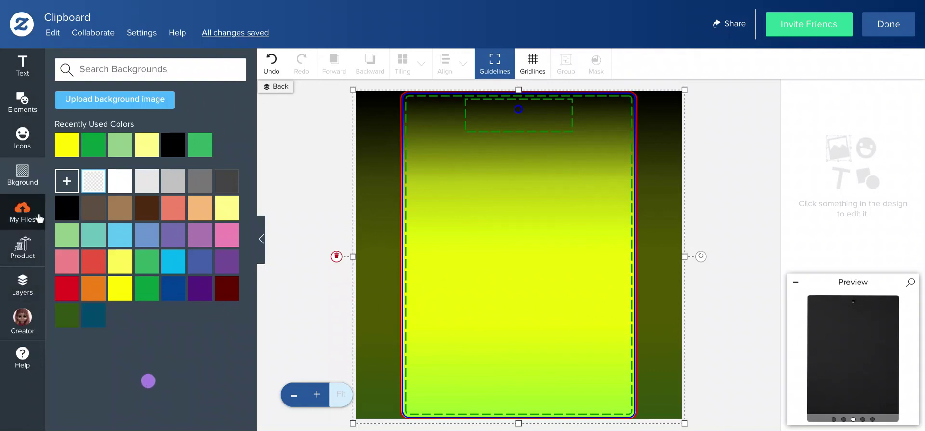
Paste the copied flag gradient image onto the clipboard's back side.
right_click(477, 197)
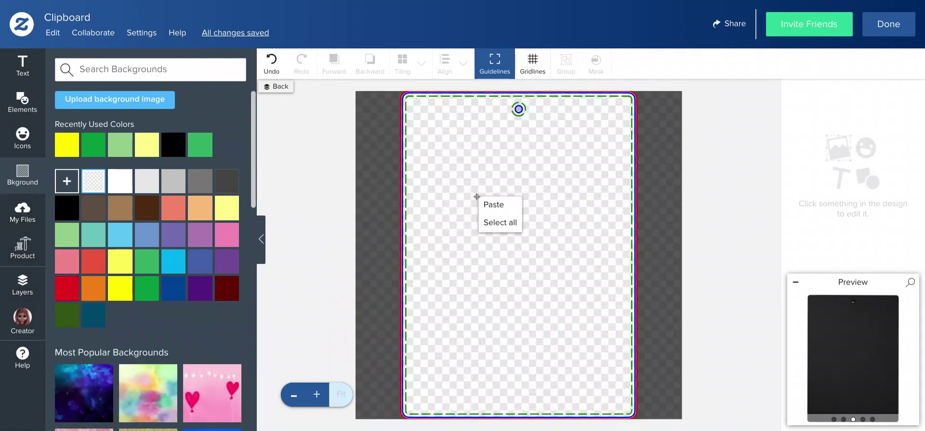
left_click(511, 205)
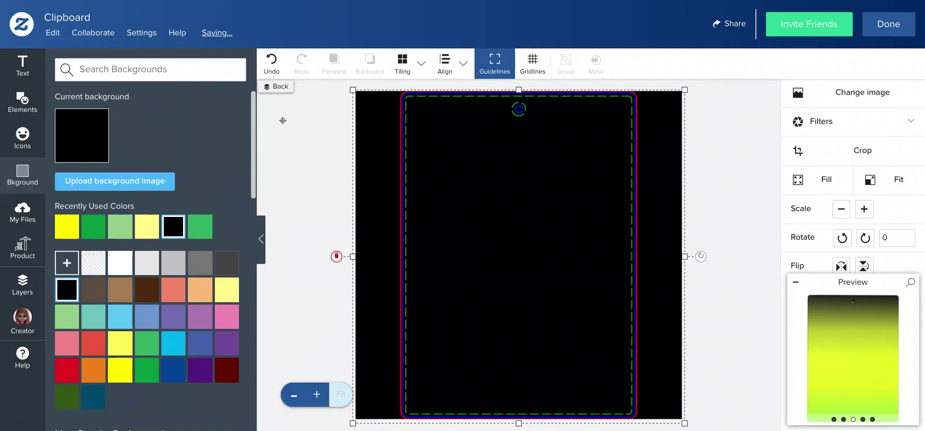
left_click(260, 234)
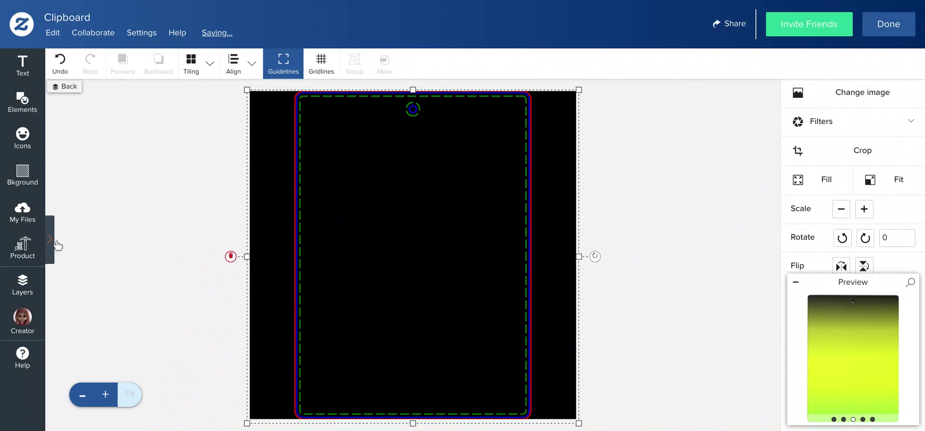
left_click(55, 242)
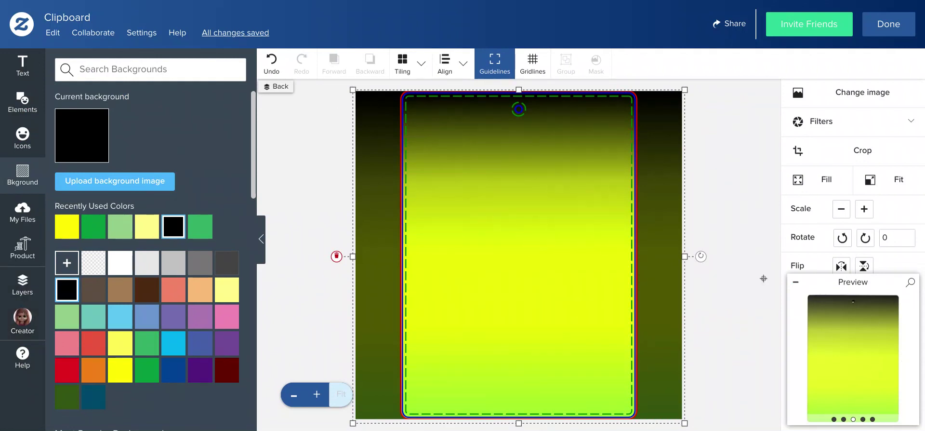
Inspect the clipboard's left, back and right views in the enlarged preview.
left_click(793, 304)
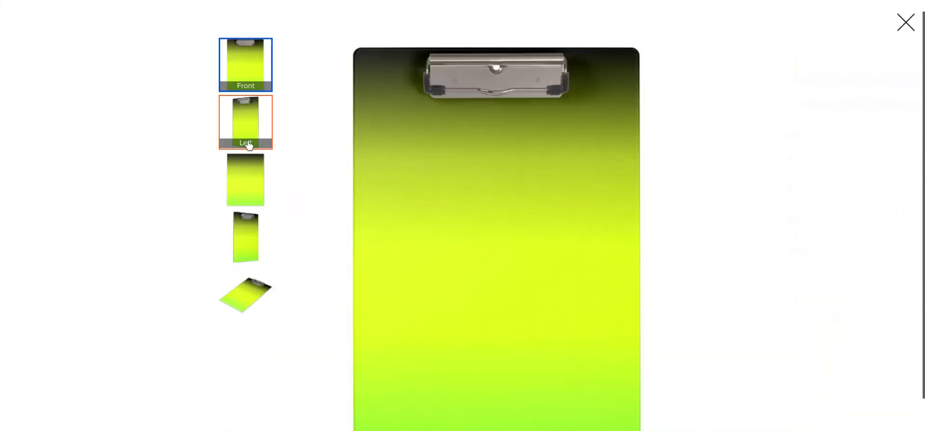
left_click(253, 123)
left_click(271, 184)
left_click(269, 242)
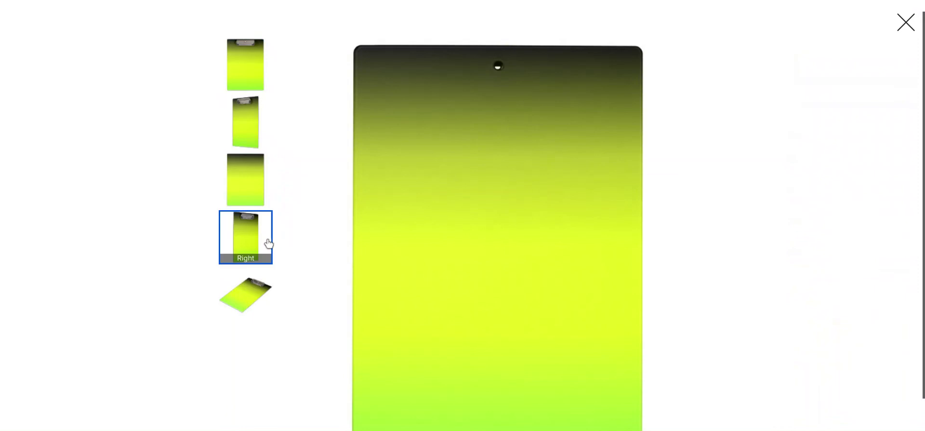
Check the clipboard's angled view in the enlarged preview and finish editing the design.
left_click(257, 312)
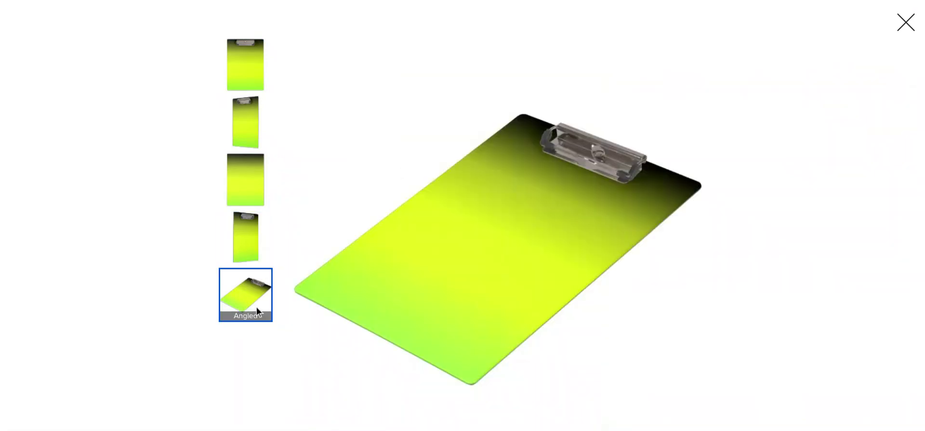
left_click(905, 22)
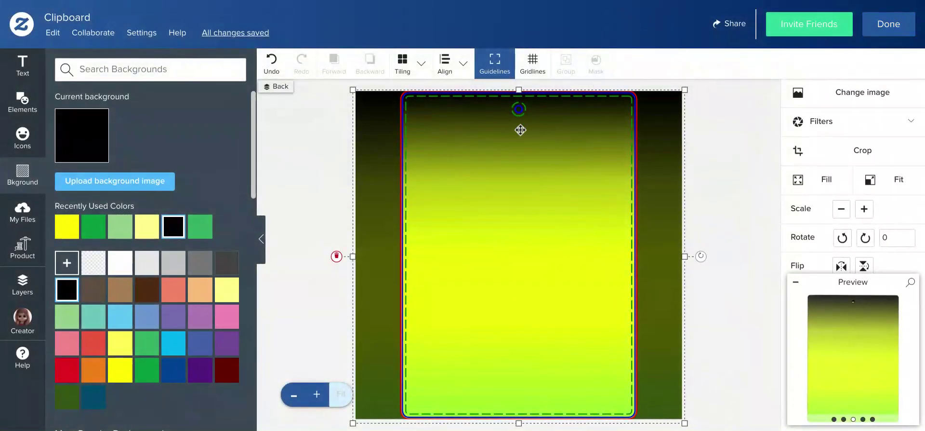
left_click(888, 25)
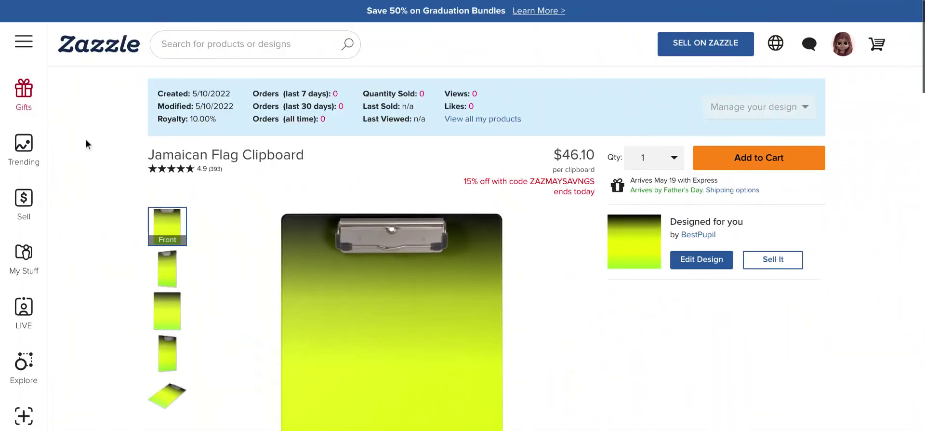
Review the Jamaican Flag Clipboard's product page and open the form for posting it for sale.
scroll(300, 176, "down", 3)
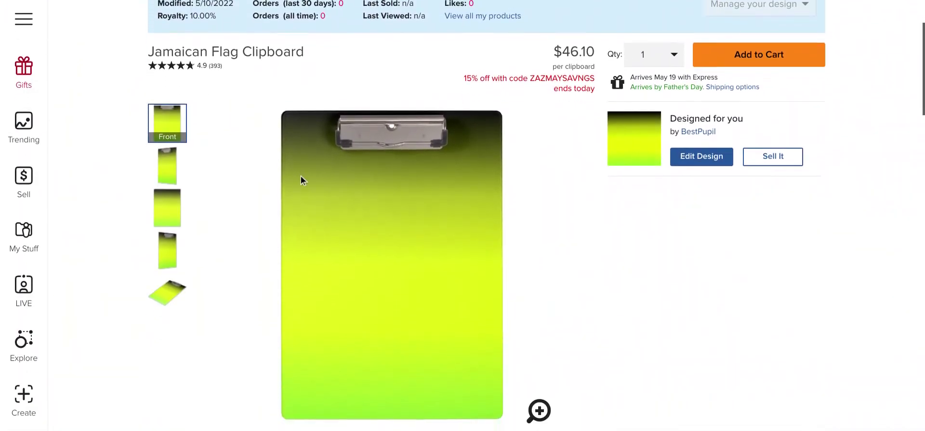
scroll(306, 178, "down", 2)
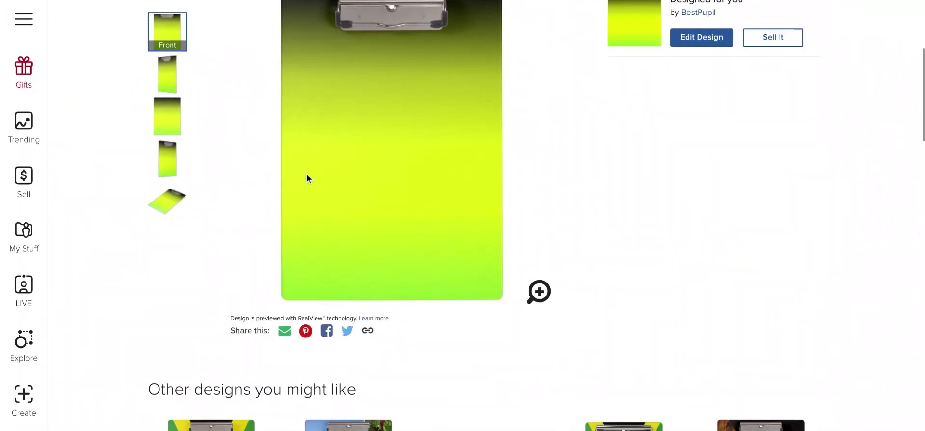
scroll(307, 178, "up", 2)
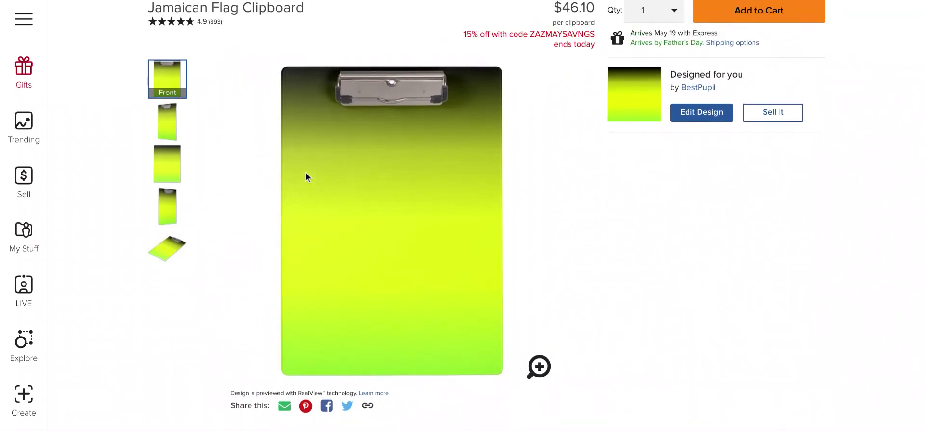
scroll(305, 177, "up", 2)
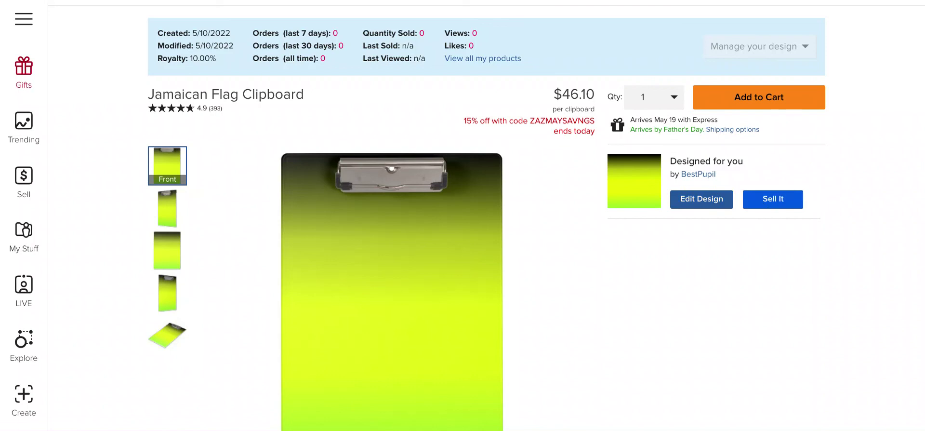
left_click(762, 205)
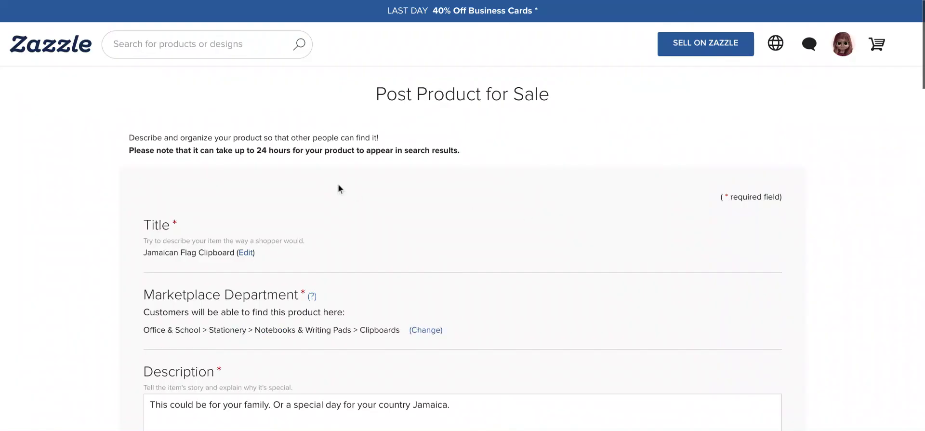
Set the clipboard's royalty percentage to 20 in the sale form.
scroll(337, 183, "down", 10)
scroll(337, 186, "down", 10)
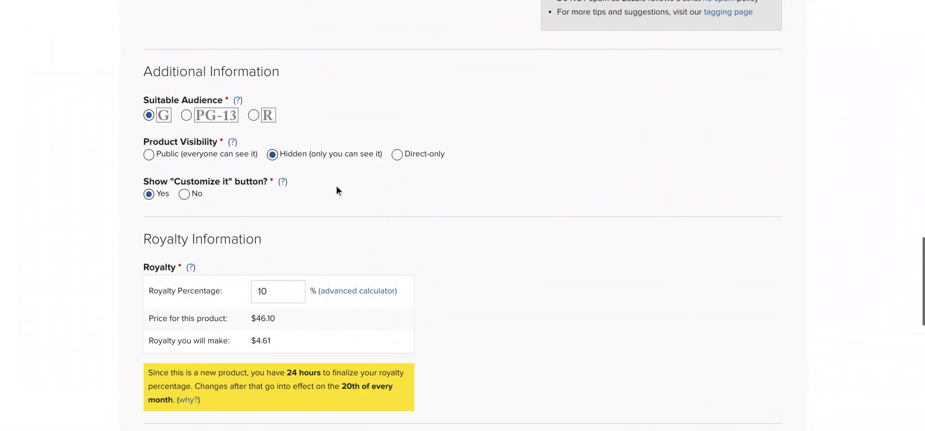
scroll(308, 193, "down", 5)
double_click(270, 109)
type("12")
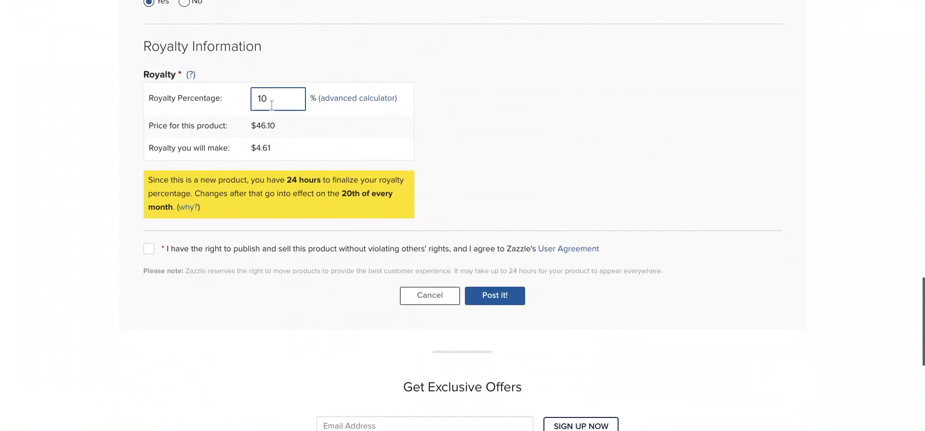
key("BackSpace")
key("BackSpace")
type("20")
left_click(328, 124)
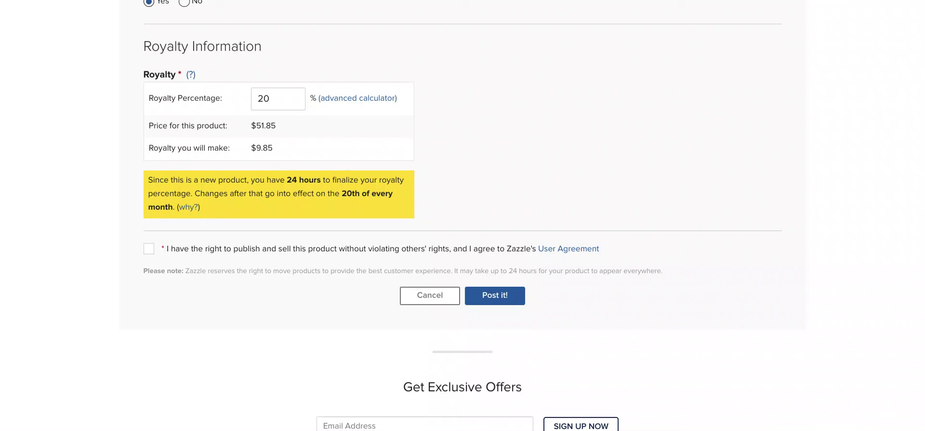
Accept the publishing rights and User Agreement statement and post the clipboard to the marketplace.
left_click(150, 248)
left_click(490, 294)
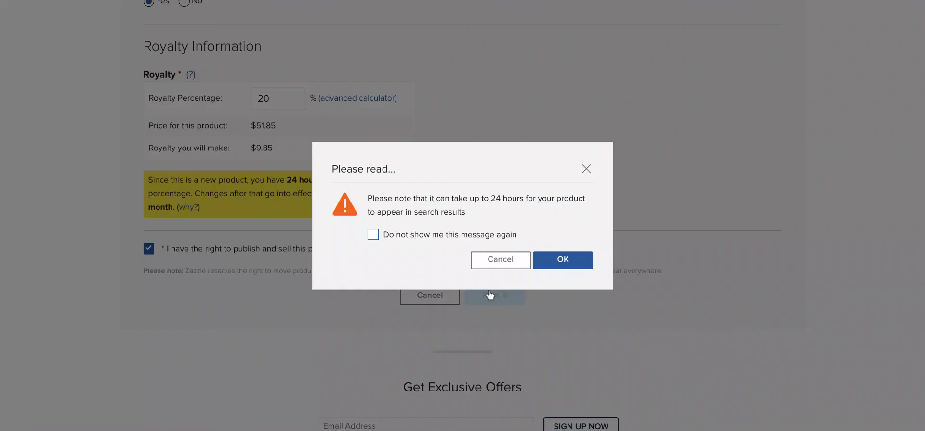
left_click(577, 260)
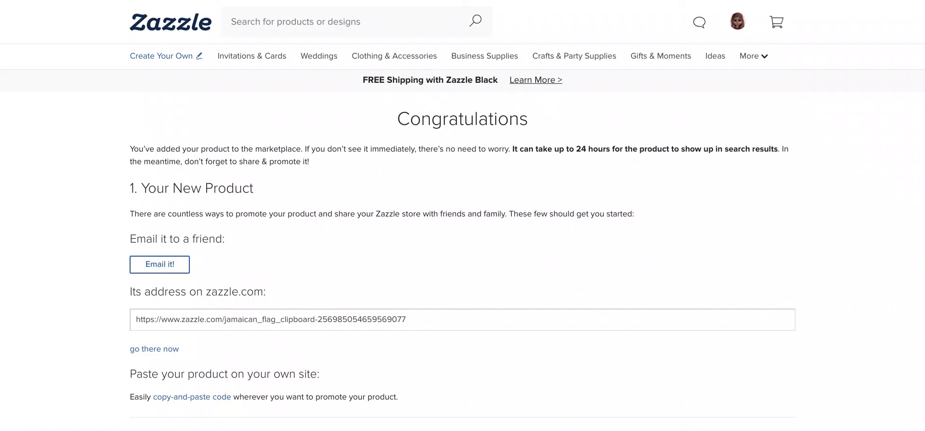
Open the red heart-shaped notebook from the recently viewed items and look over its product page and options.
scroll(199, 97, "down", 7)
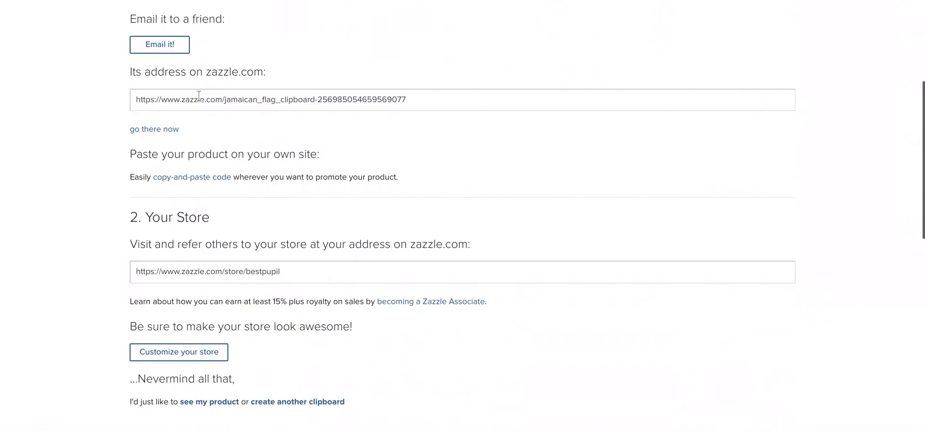
scroll(198, 95, "down", 3)
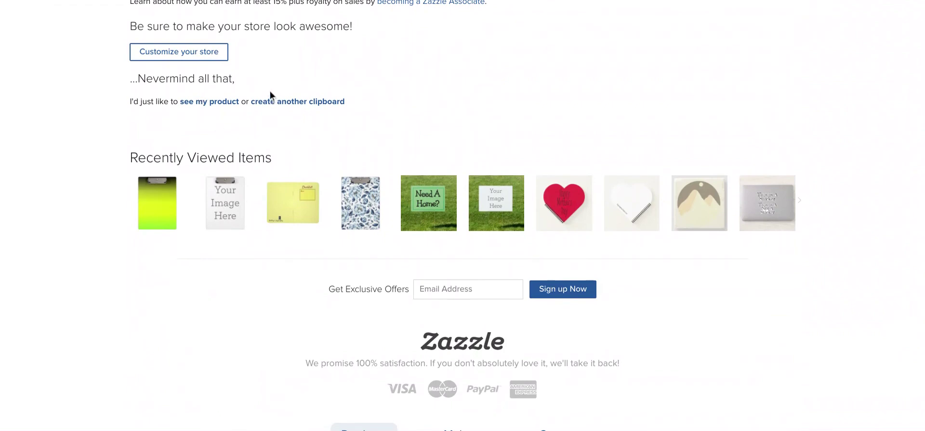
left_click(570, 206)
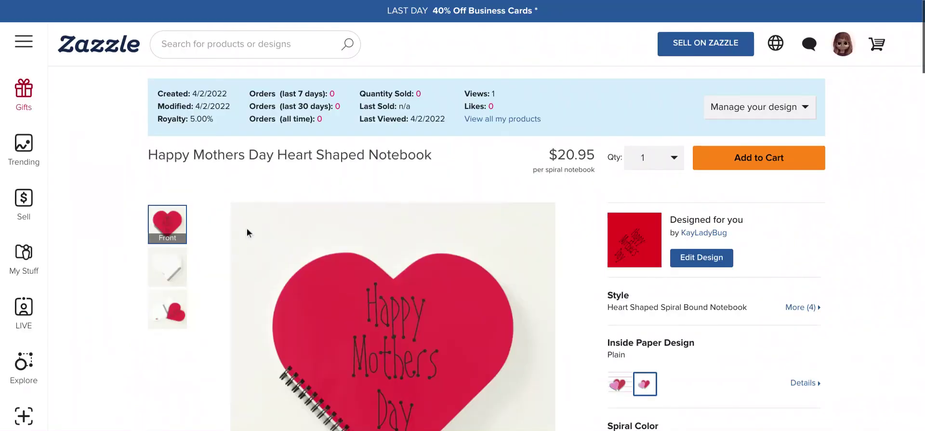
scroll(247, 227, "down", 2)
scroll(246, 231, "down", 3)
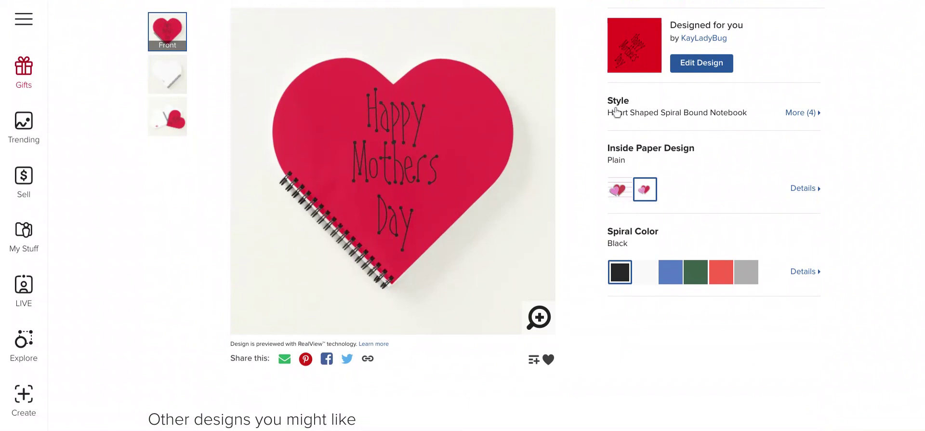
scroll(332, 248, "down", 1)
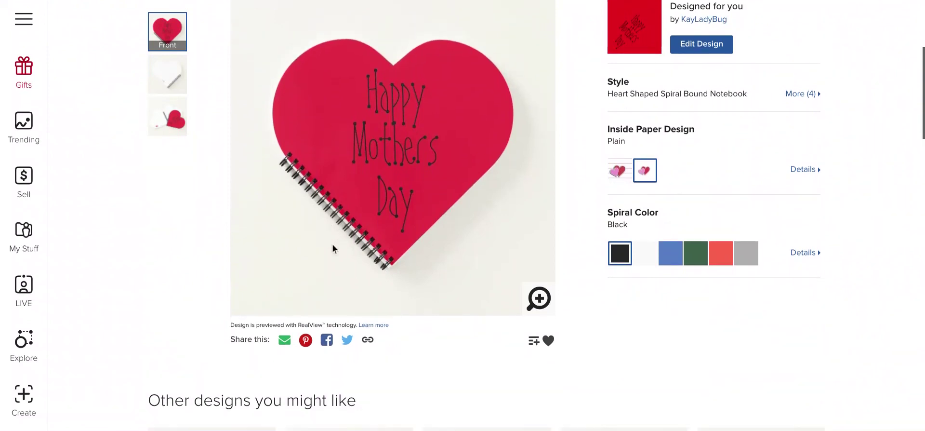
scroll(331, 243, "up", 5)
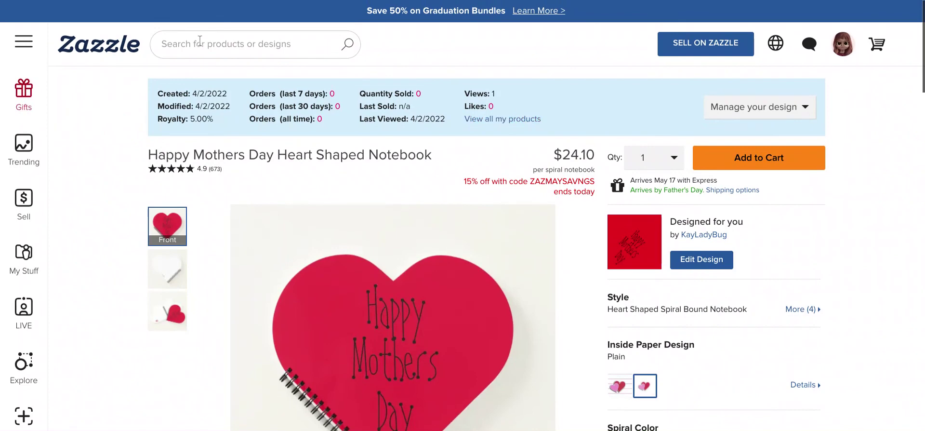